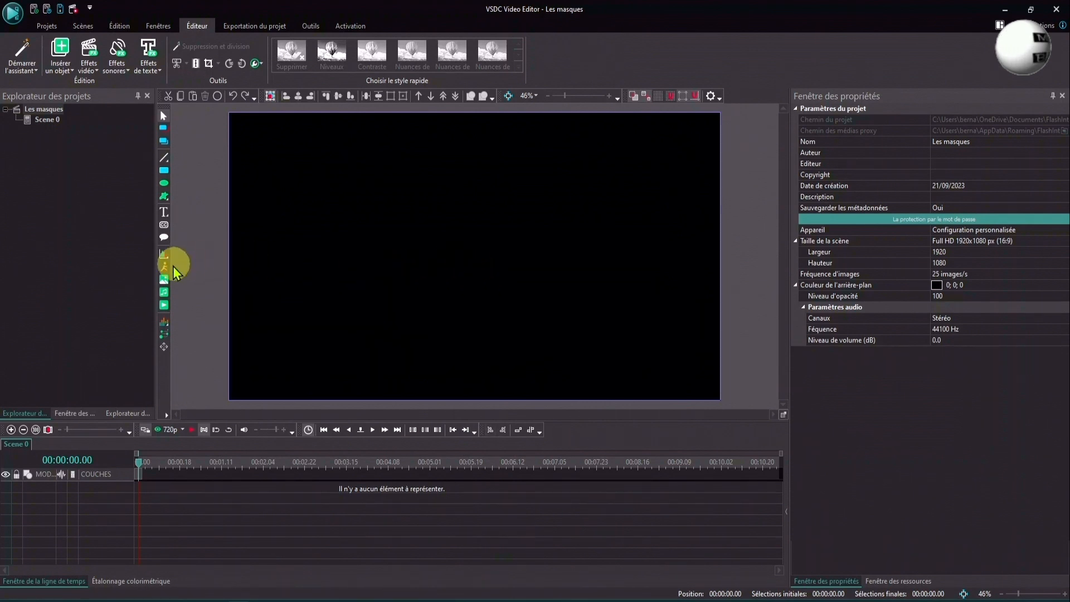
# Step: Insert the image P1020912.png into the scene with the default object position settings
pyautogui.click(164, 279)
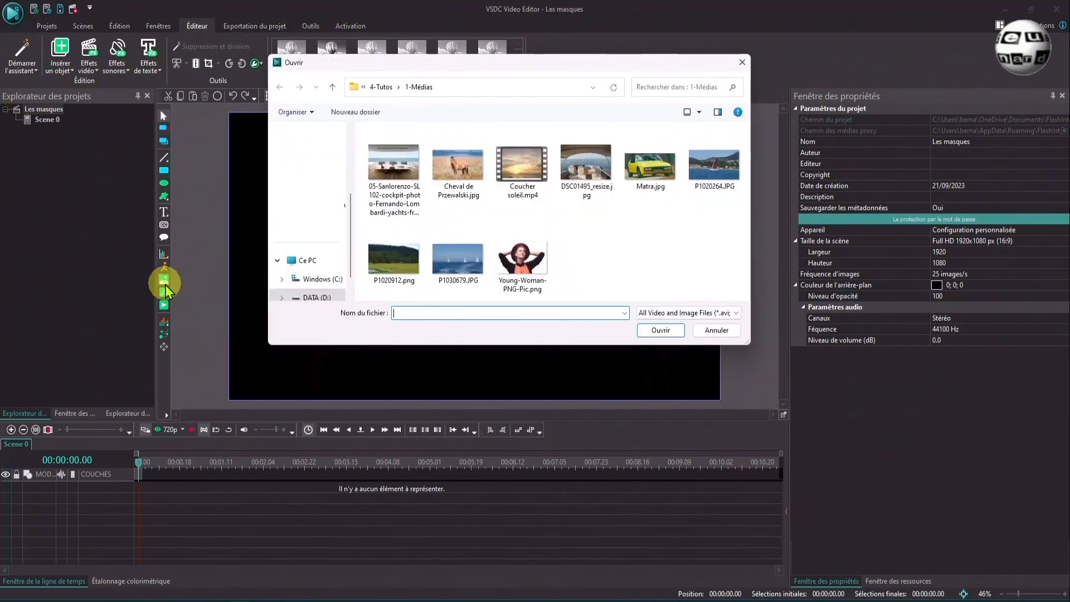
pyautogui.click(386, 257)
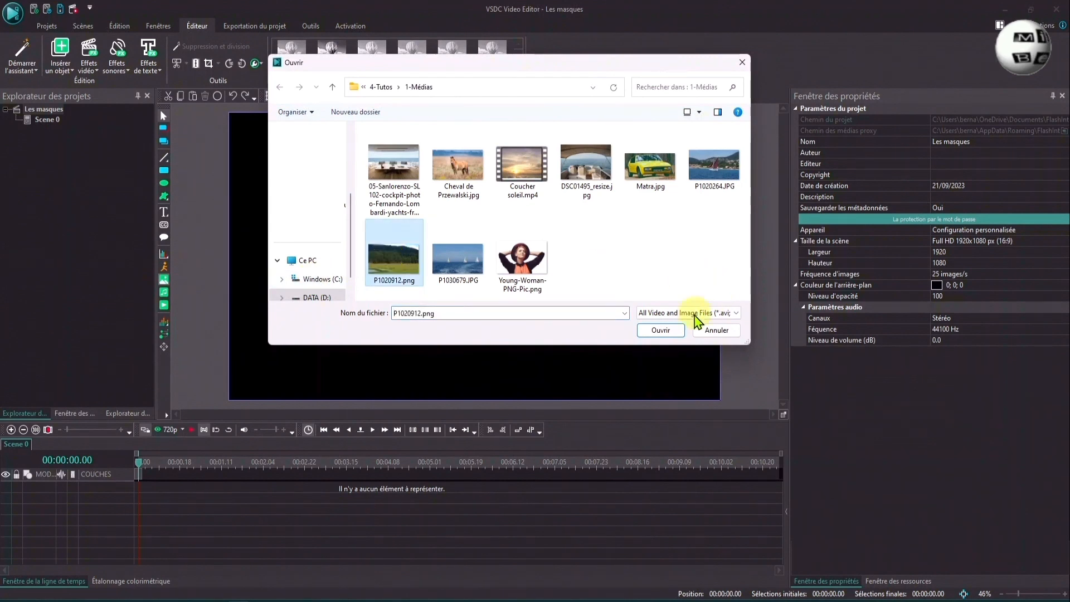
pyautogui.click(650, 330)
pyautogui.click(641, 360)
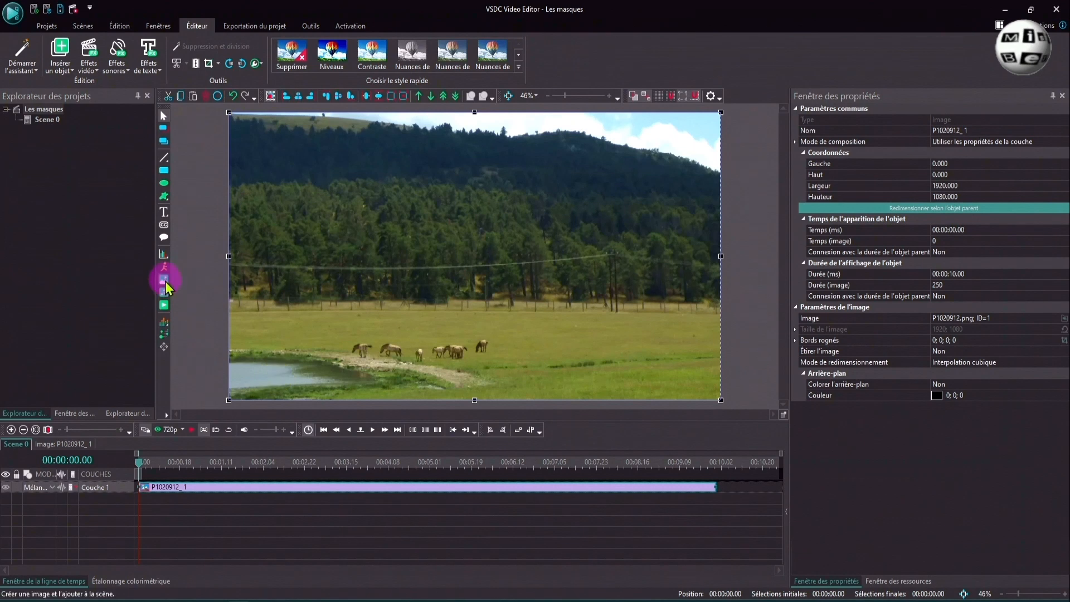
# Step: Insert the image P1020264.JPG at the cursor position, choosing Ajouter couche for its layer position
pyautogui.click(165, 280)
pyautogui.click(714, 163)
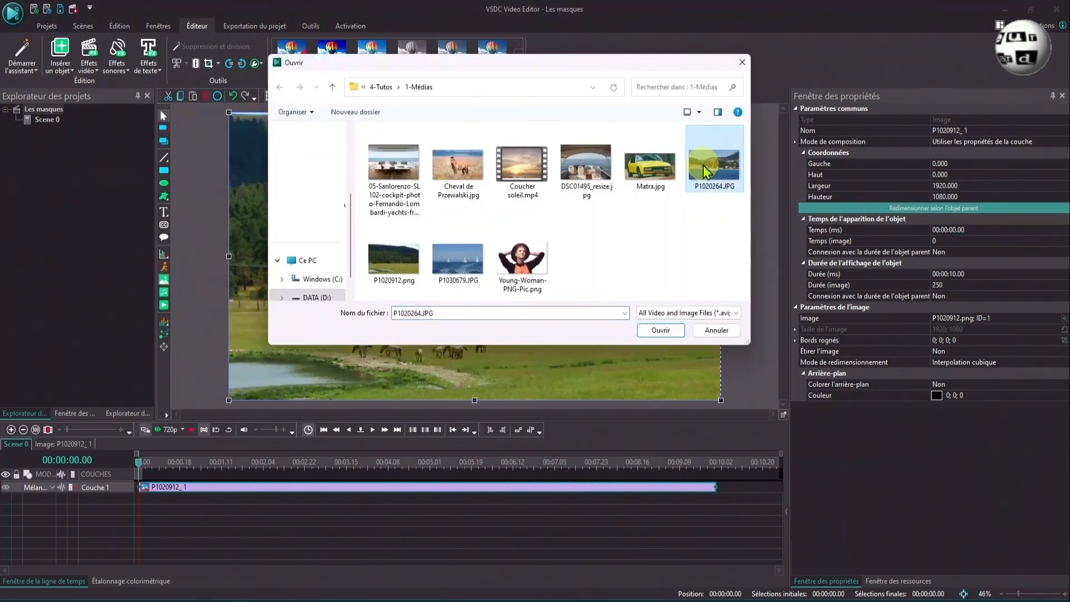
pyautogui.click(661, 330)
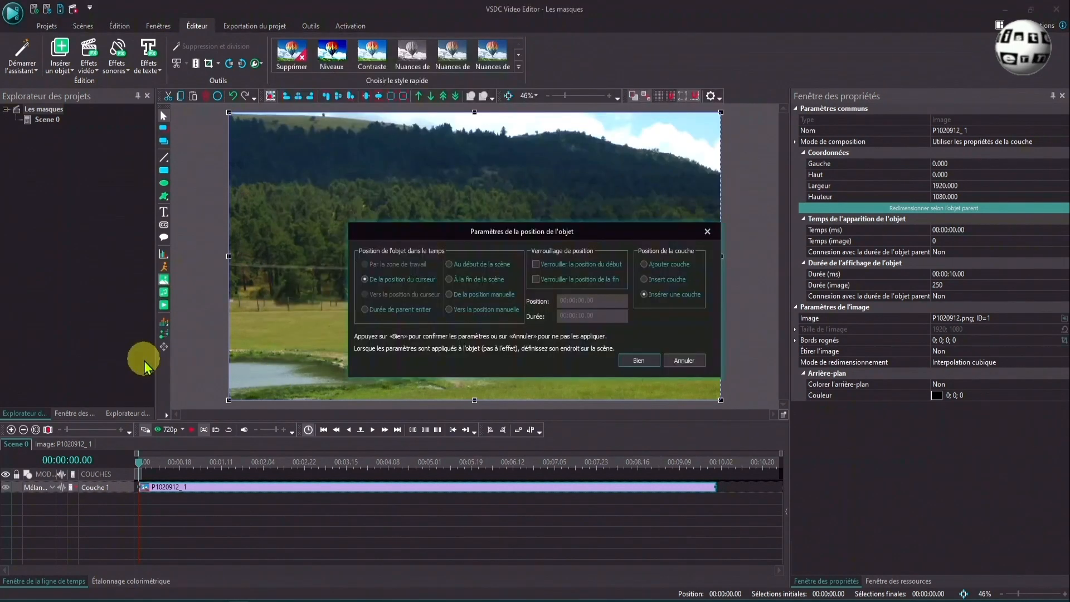
pyautogui.click(646, 265)
pyautogui.click(639, 361)
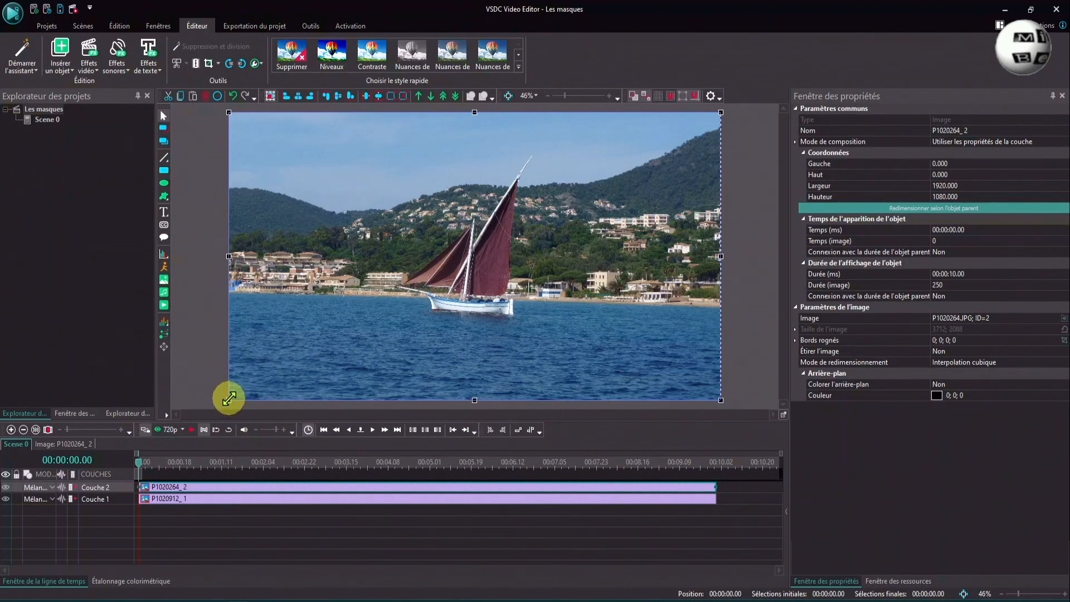
# Step: Shrink the sailboat image proportionally to about 1024 × 576 px and place it in the upper-right area of the landscape image
pyautogui.moveTo(229, 400); pyautogui.dragTo(230, 399)
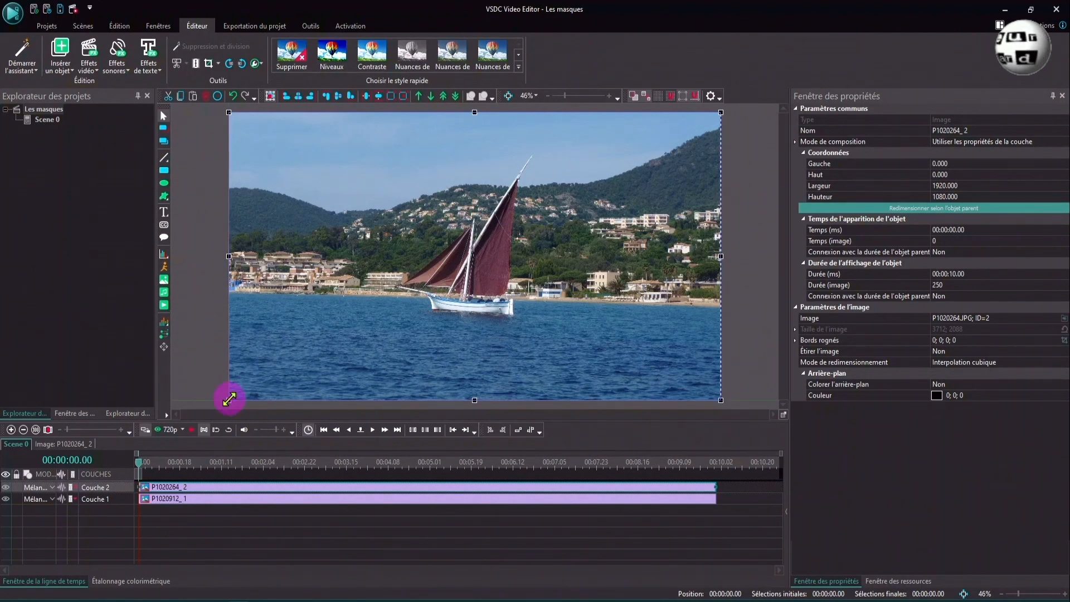
pyautogui.press('shift')
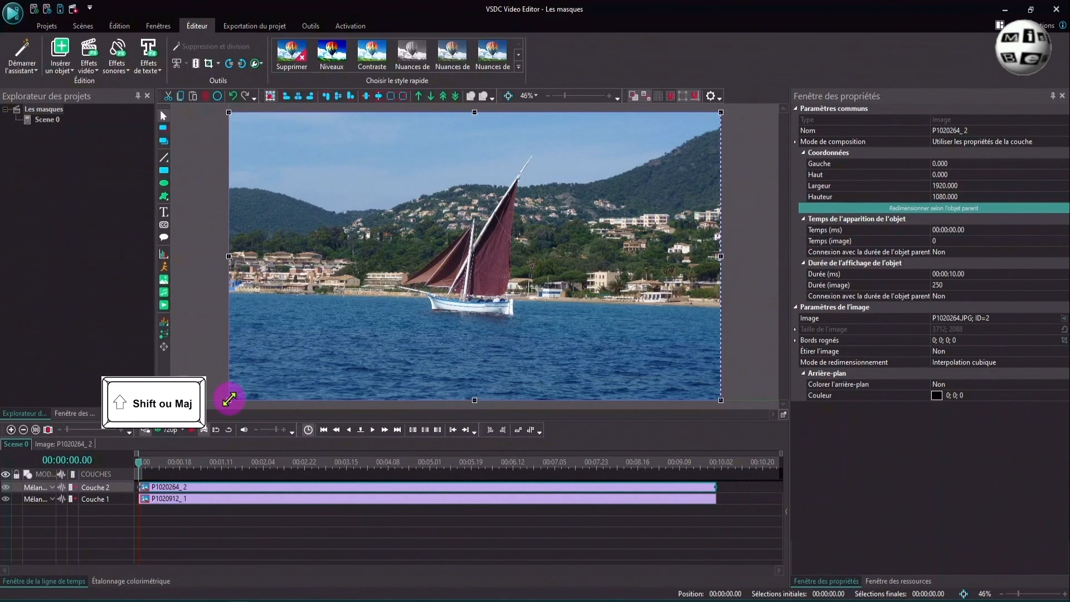
pyautogui.moveTo(229, 399); pyautogui.dragTo(636, 265)
pyautogui.moveTo(650, 197); pyautogui.dragTo(642, 204)
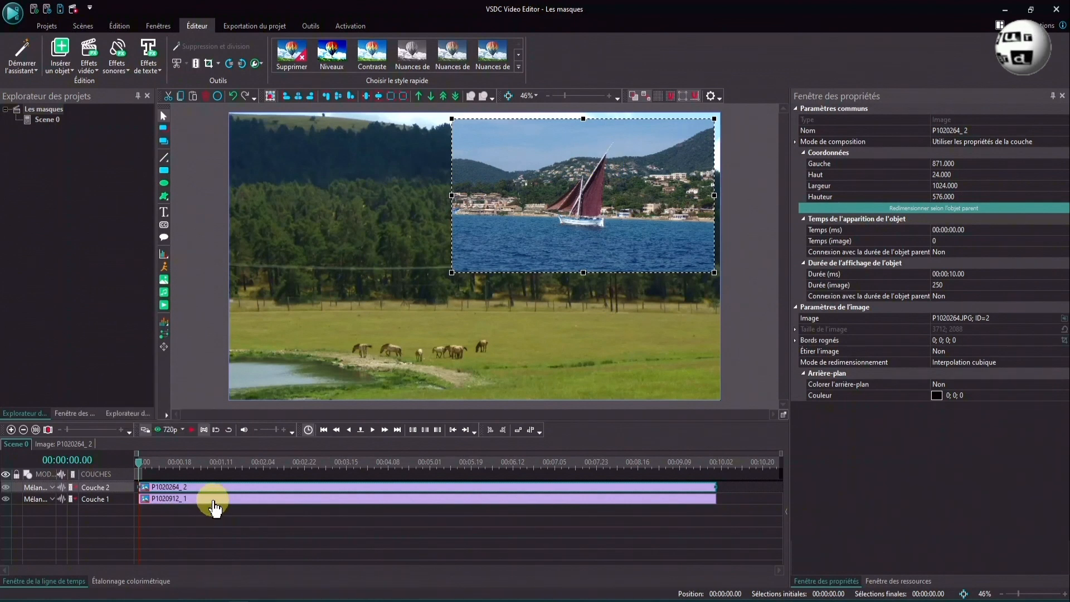
# Step: Inside the P1020912 image object, draw an ellipse about 457 × 387 px around the sailboat
pyautogui.moveTo(215, 508)
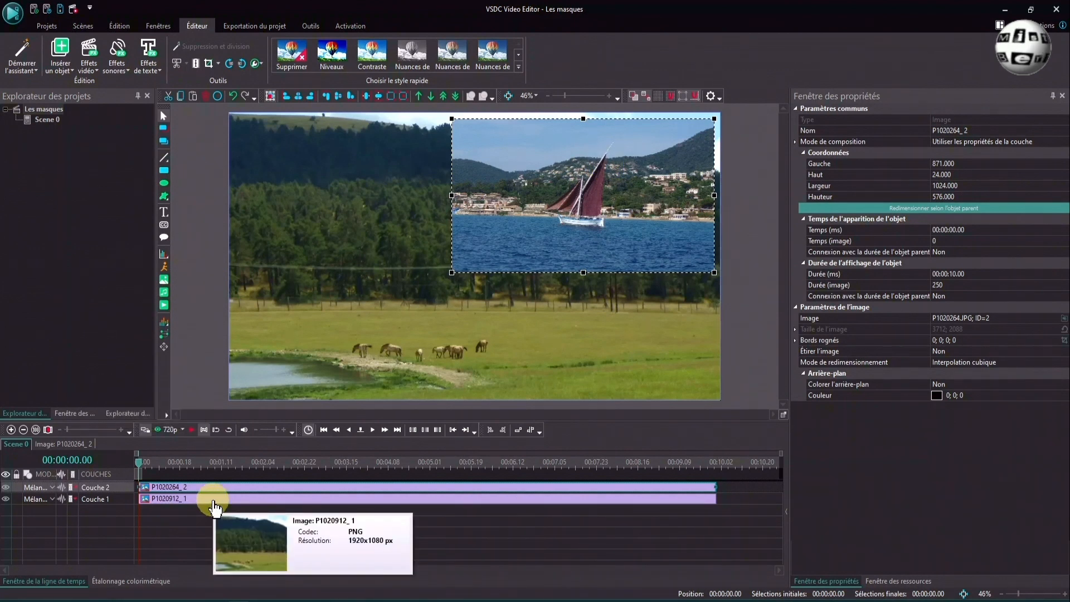
pyautogui.doubleClick(215, 505)
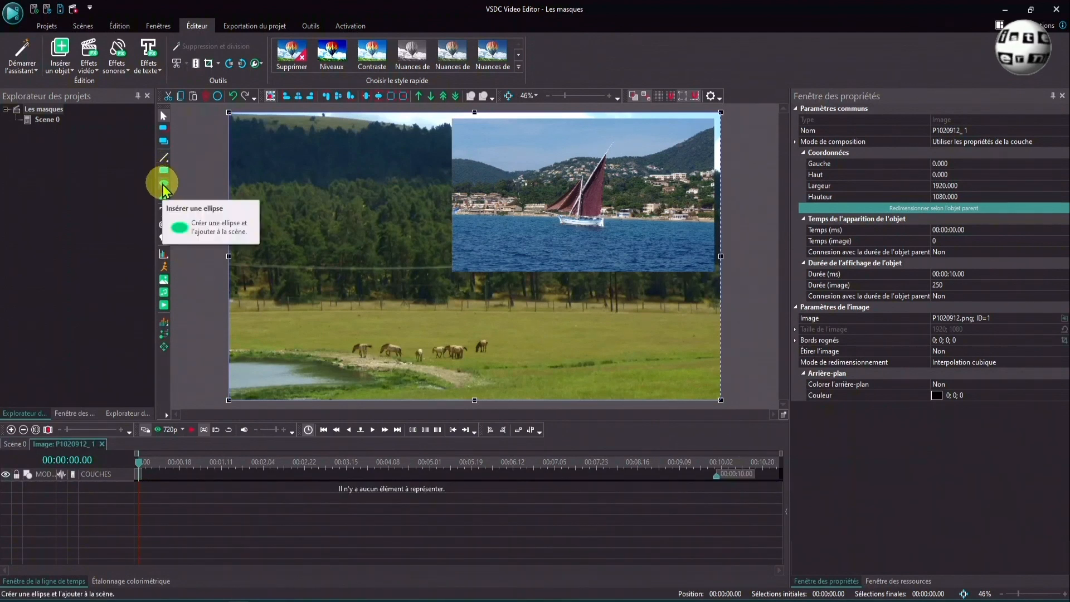
pyautogui.click(163, 184)
pyautogui.click(639, 360)
pyautogui.moveTo(526, 149); pyautogui.dragTo(638, 240)
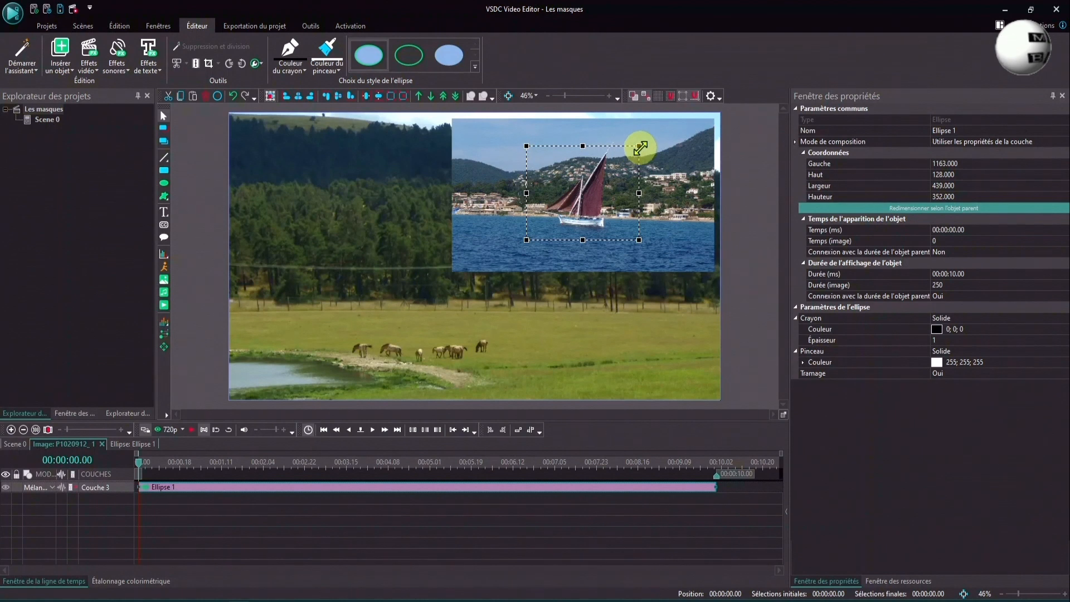
pyautogui.moveTo(640, 193); pyautogui.dragTo(644, 193)
pyautogui.moveTo(585, 146); pyautogui.dragTo(588, 136)
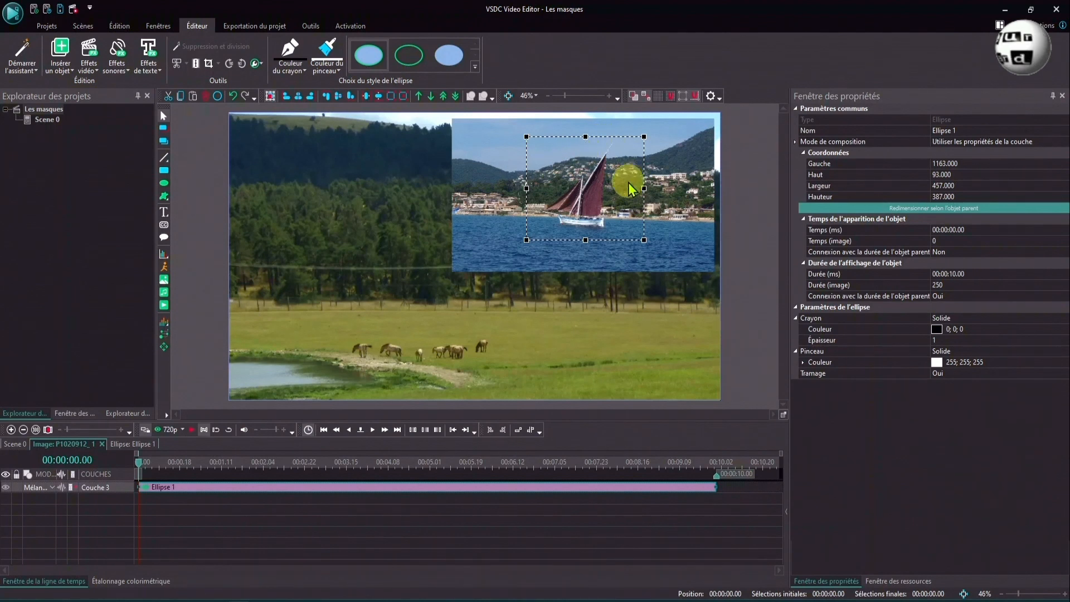
# Step: Return to Scene 0 and move the sailboat image's layer below the P1020912 landscape layer
pyautogui.click(17, 444)
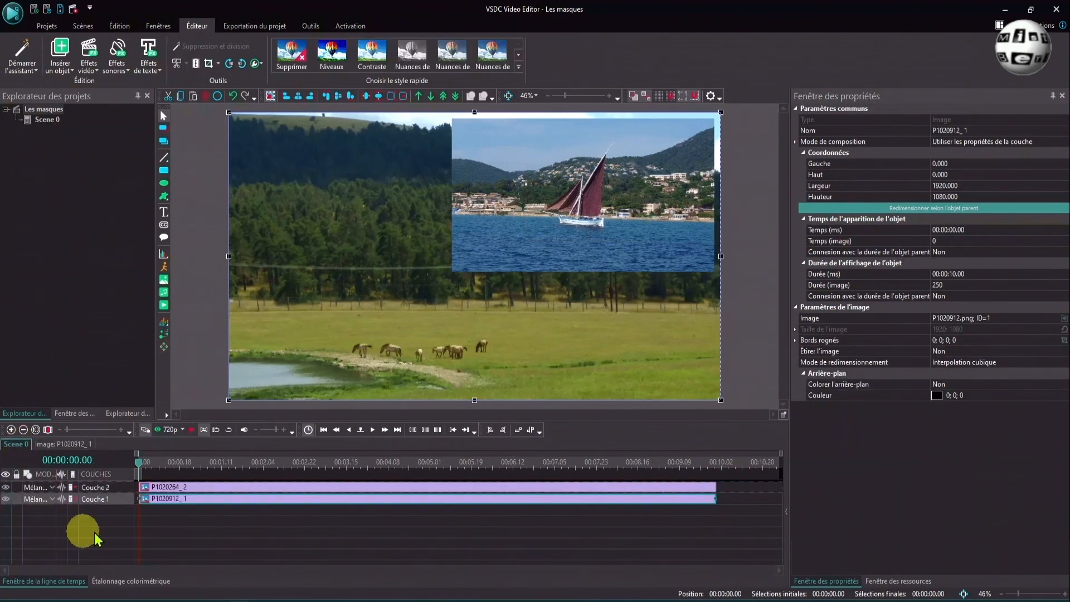
pyautogui.click(233, 487)
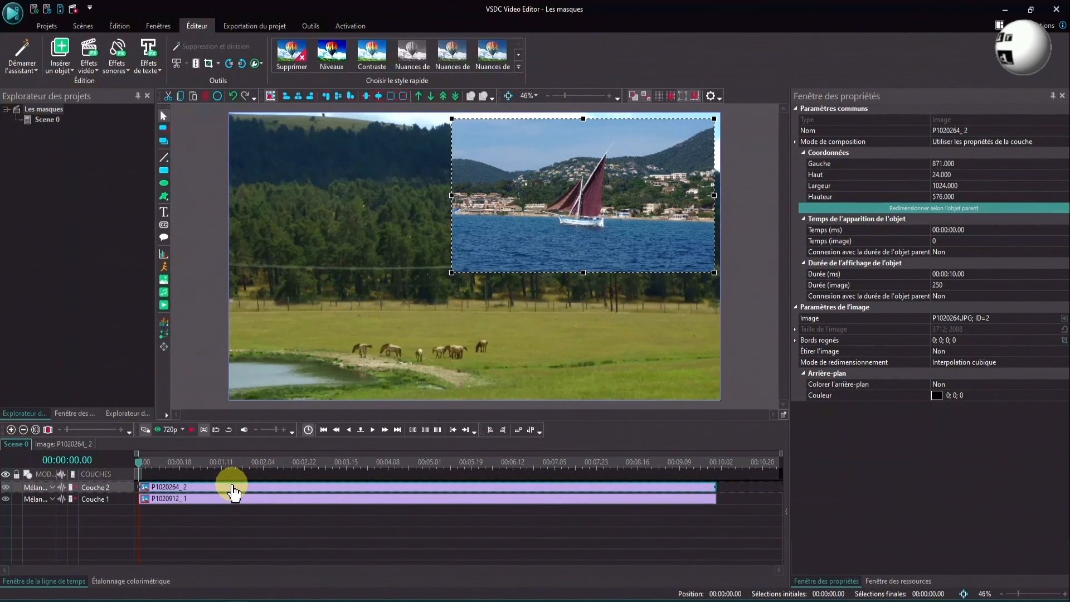
pyautogui.click(430, 97)
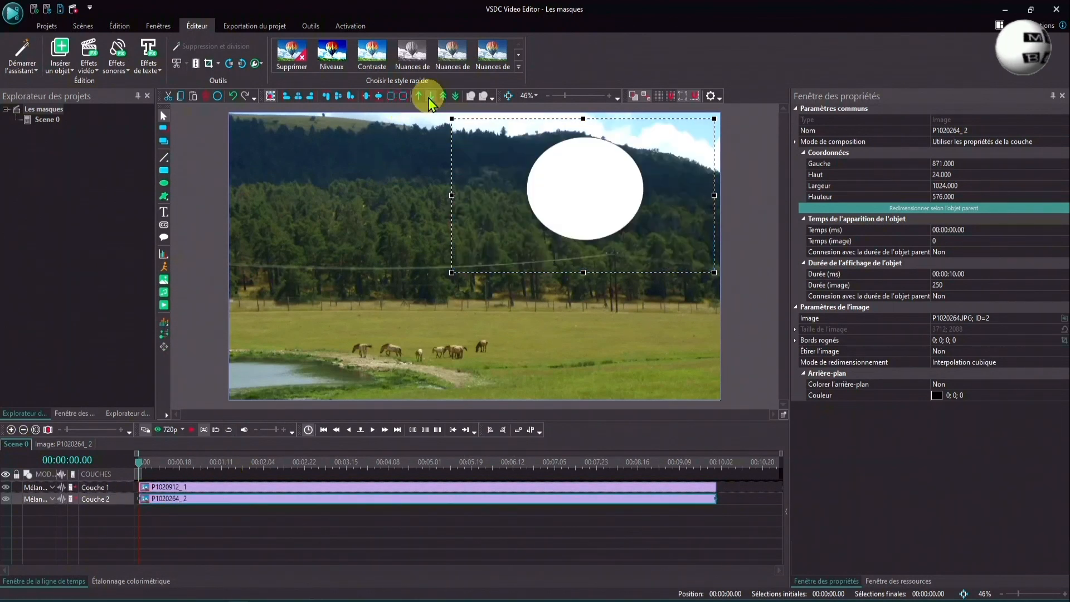
# Step: Set the blending mode of the ellipse layer inside the P1020912 image to Destination out
pyautogui.click(170, 487)
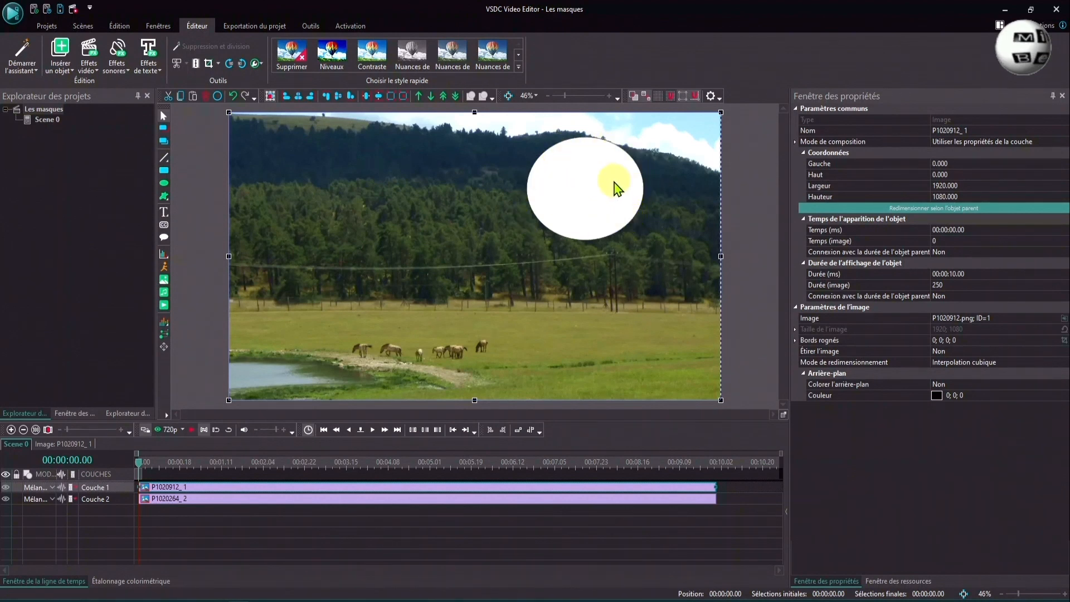
pyautogui.doubleClick(240, 490)
pyautogui.click(173, 488)
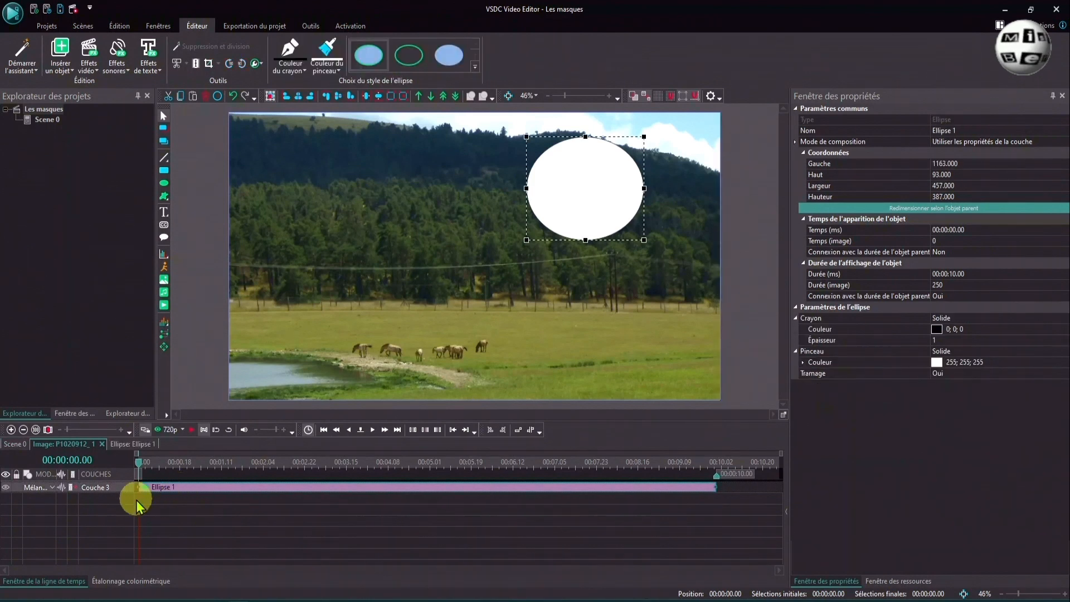
pyautogui.click(55, 489)
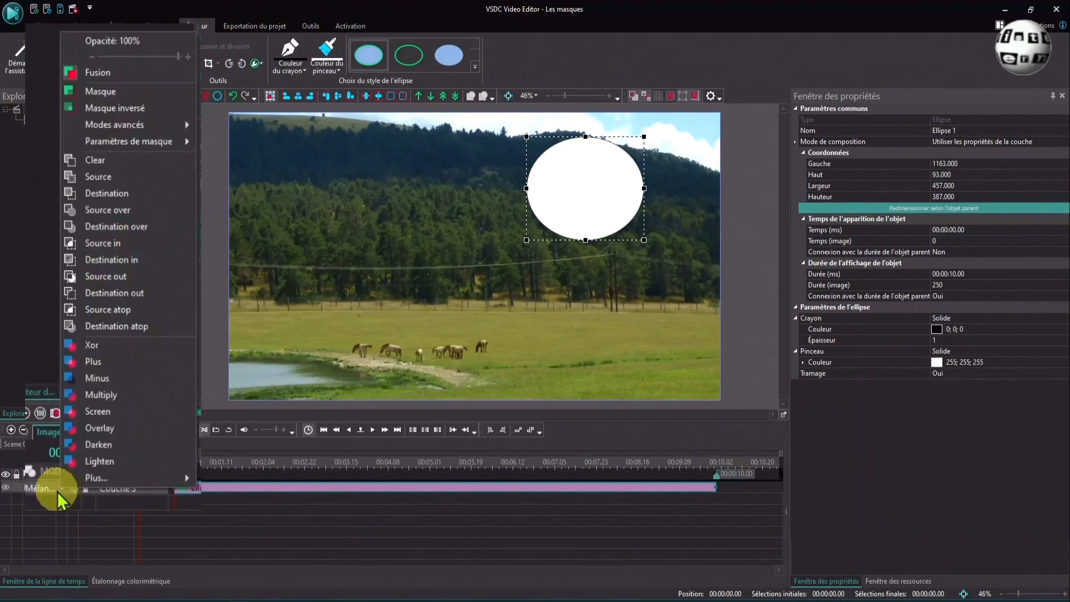
pyautogui.click(135, 293)
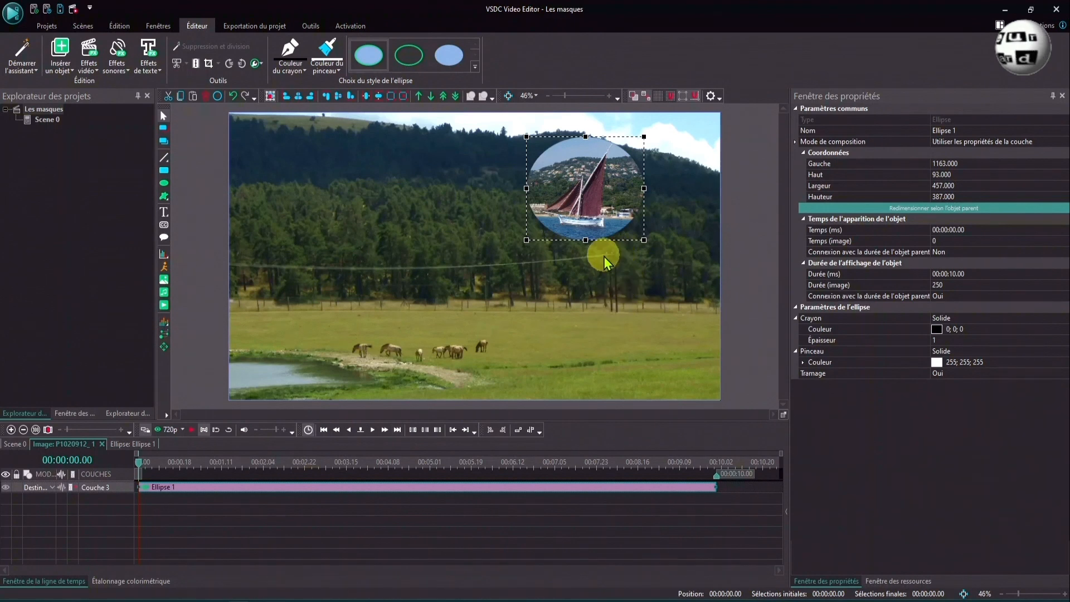
# Step: Enlarge the ellipse mask around the sailboat to about 576 × 406 px and deselect it
pyautogui.moveTo(526, 188); pyautogui.dragTo(519, 188)
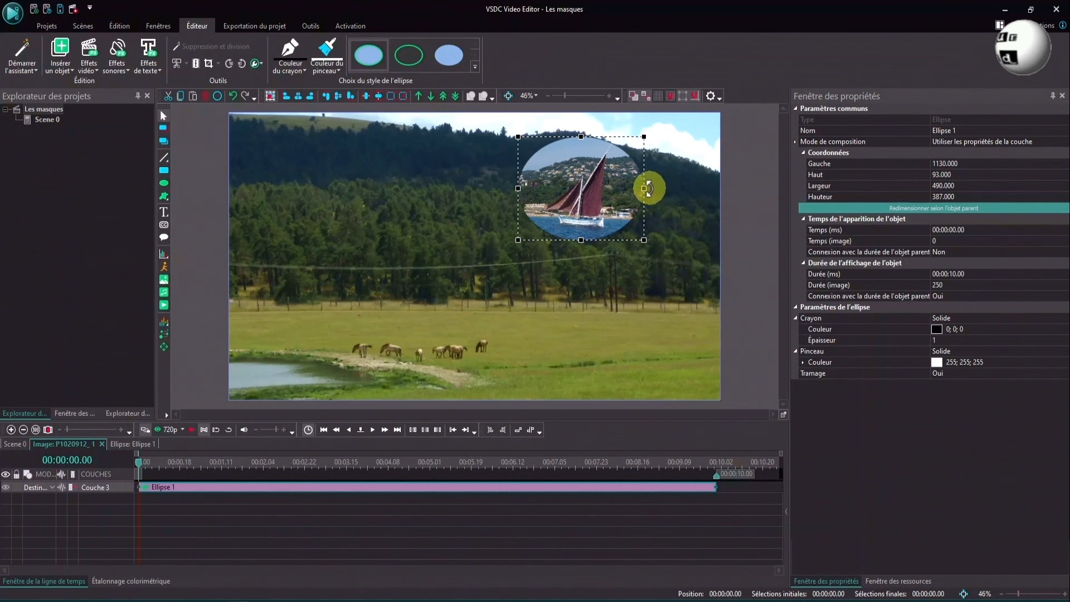
pyautogui.moveTo(642, 188); pyautogui.dragTo(658, 189)
pyautogui.moveTo(587, 136); pyautogui.dragTo(588, 132)
pyautogui.moveTo(656, 183); pyautogui.dragTo(663, 186)
pyautogui.moveTo(518, 186); pyautogui.dragTo(515, 186)
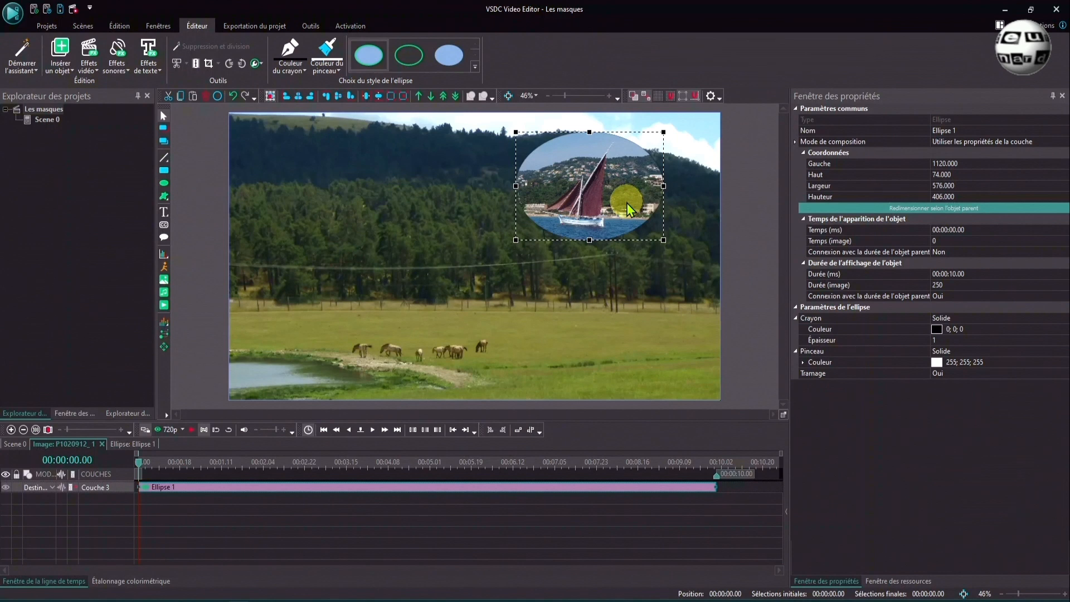
pyautogui.click(575, 360)
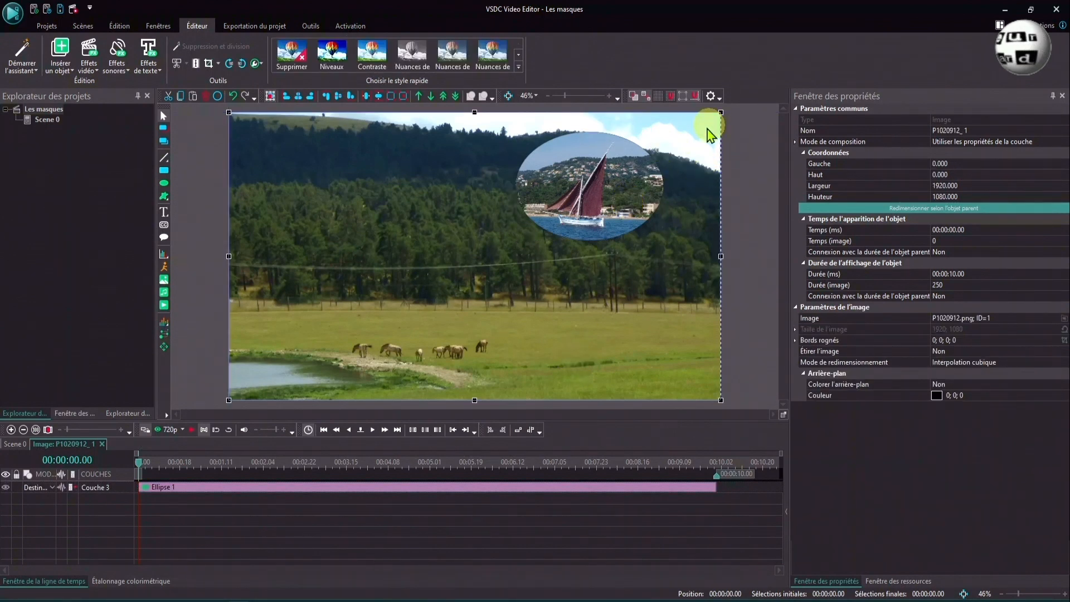
# Step: Open the P1020264 sailboat image from Scene 0 and move it up and right to about left 1011, top -21
pyautogui.click(16, 443)
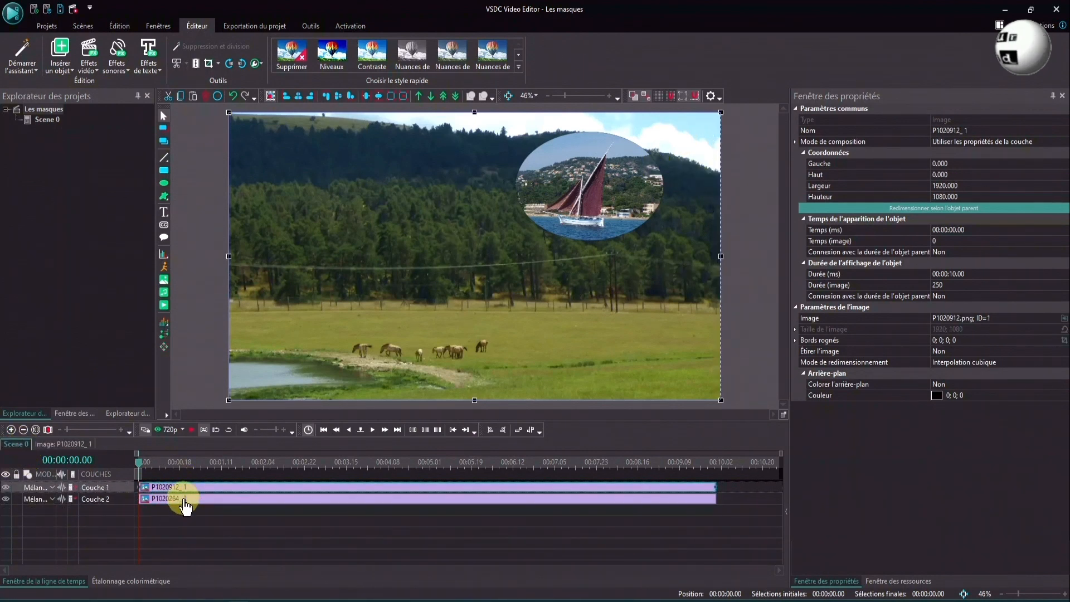
pyautogui.doubleClick(182, 499)
pyautogui.moveTo(587, 197); pyautogui.dragTo(622, 177)
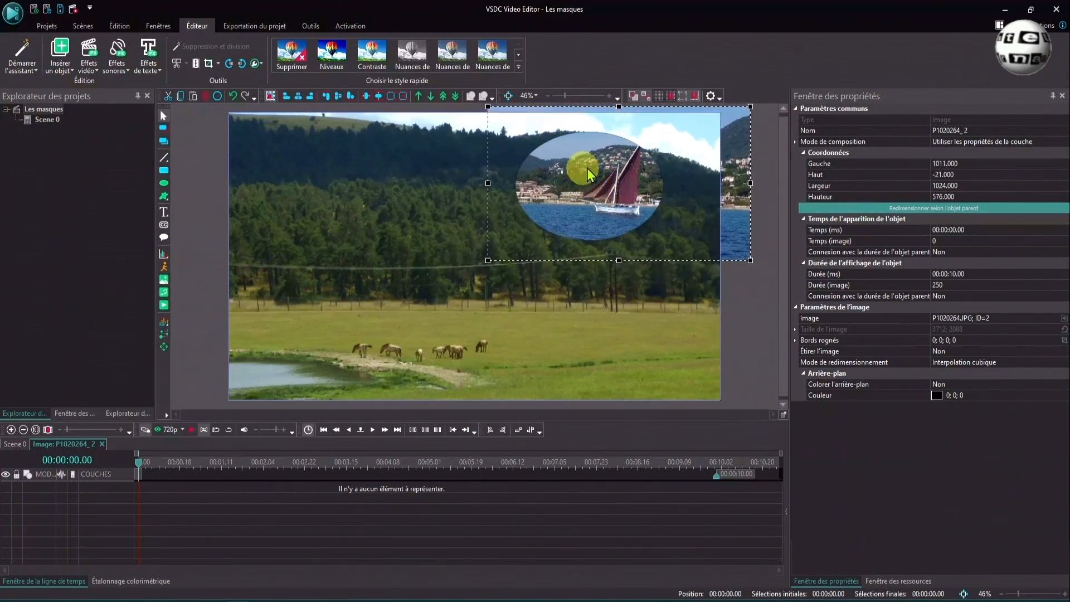
# Step: Reopen the P1020912 image and move its ellipse mask over the shifted sailboat, to about left 1267, top 32
pyautogui.click(13, 443)
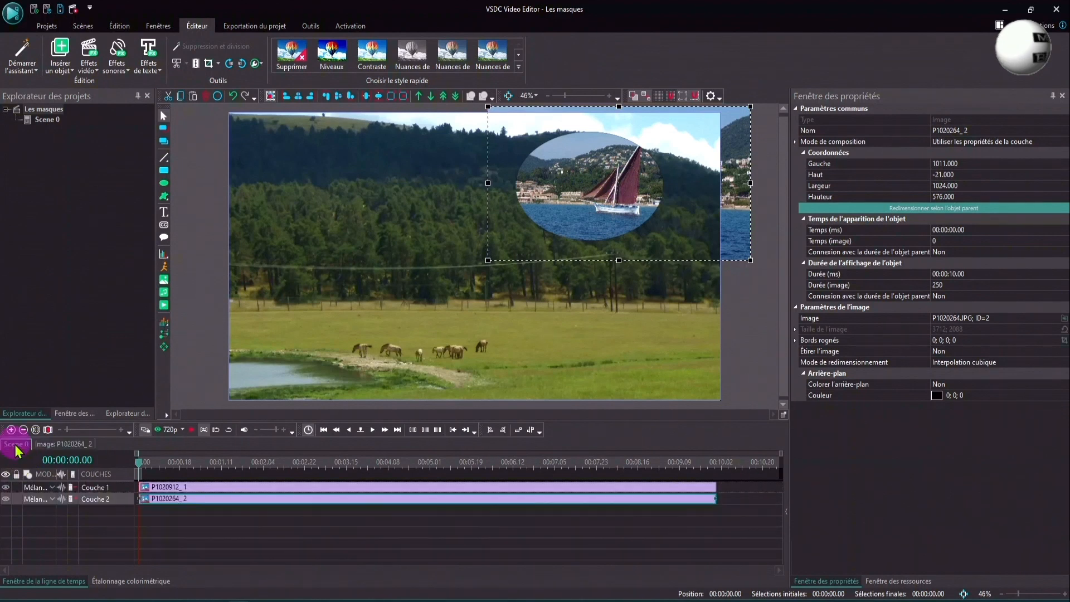
pyautogui.click(179, 487)
pyautogui.doubleClick(180, 487)
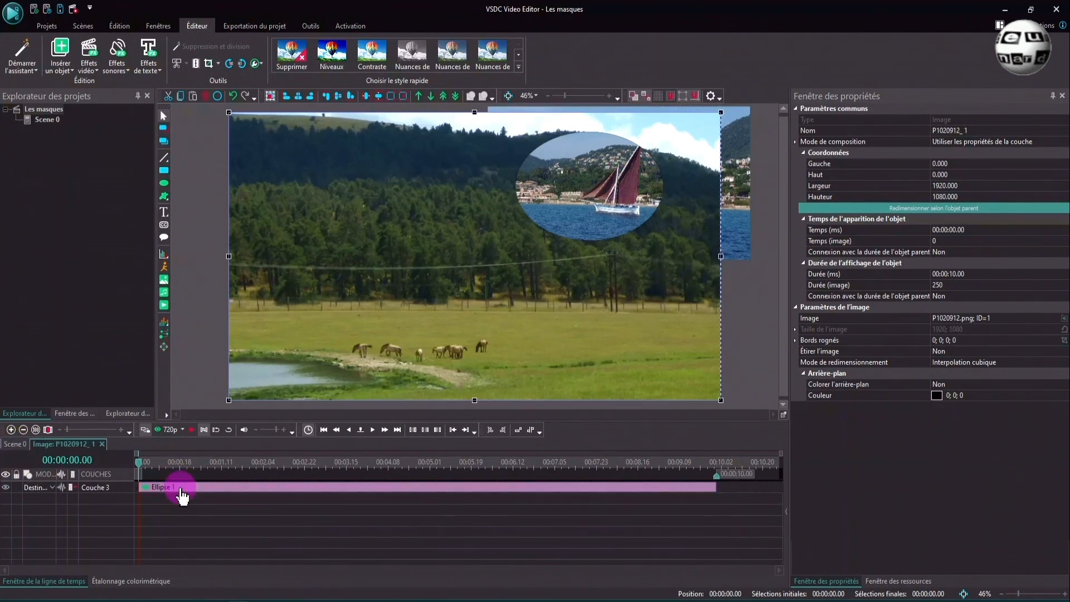
pyautogui.click(179, 487)
pyautogui.moveTo(602, 181); pyautogui.dragTo(634, 171)
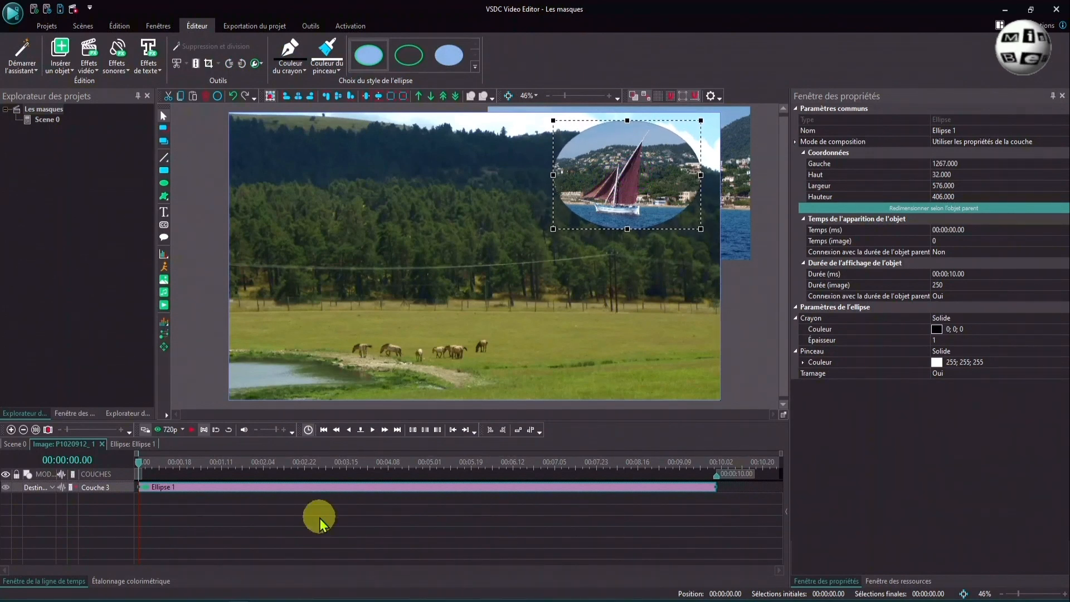
pyautogui.click(318, 525)
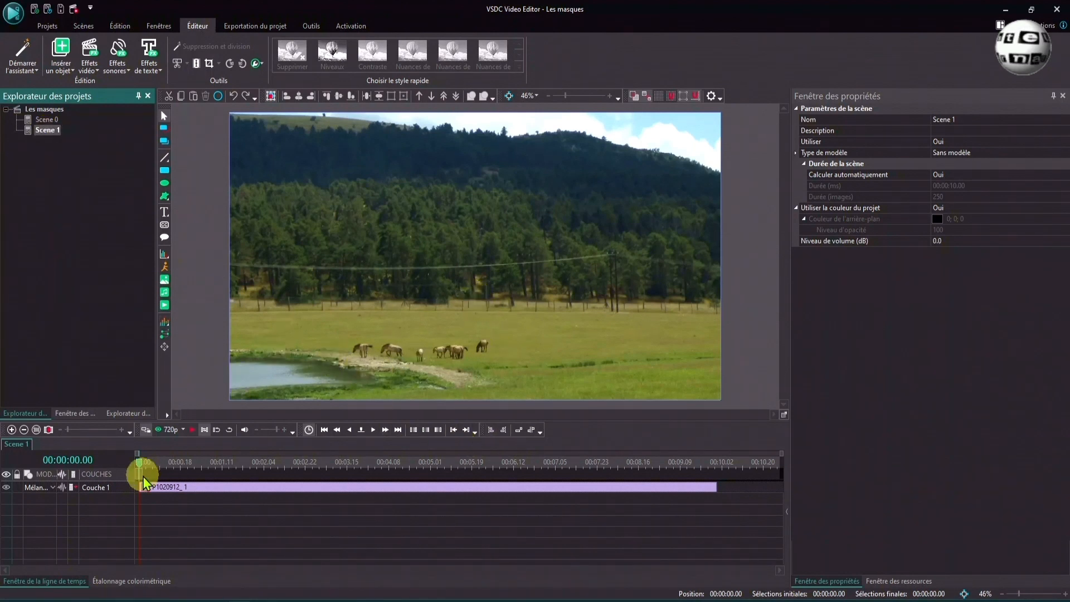
# Step: Inside Scene 1's P1020912 image, insert a text object about 1652 × 404 px across the forest area
pyautogui.doubleClick(226, 489)
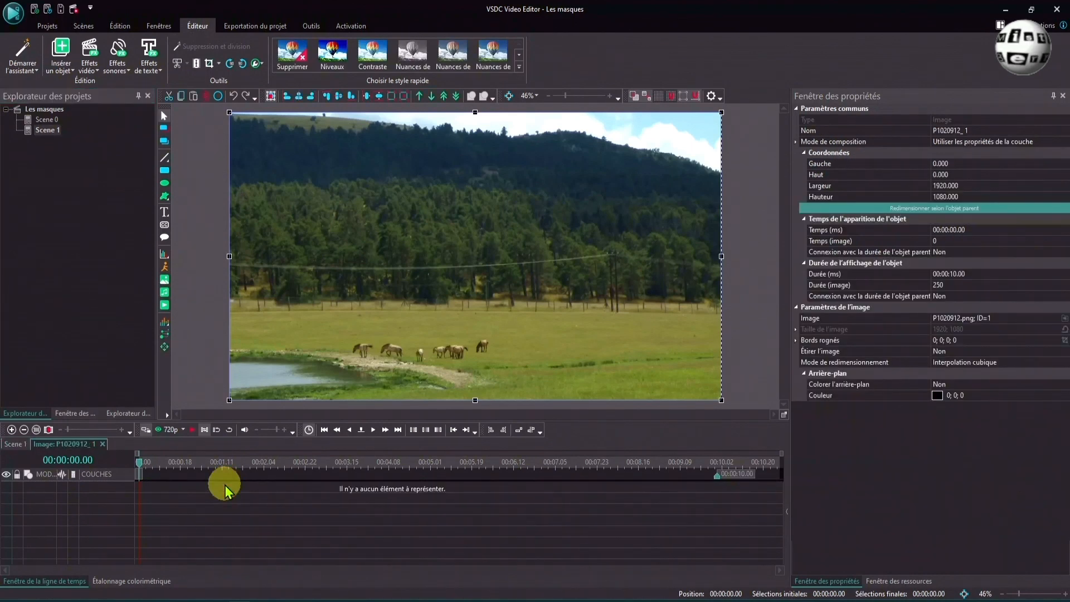
pyautogui.click(164, 213)
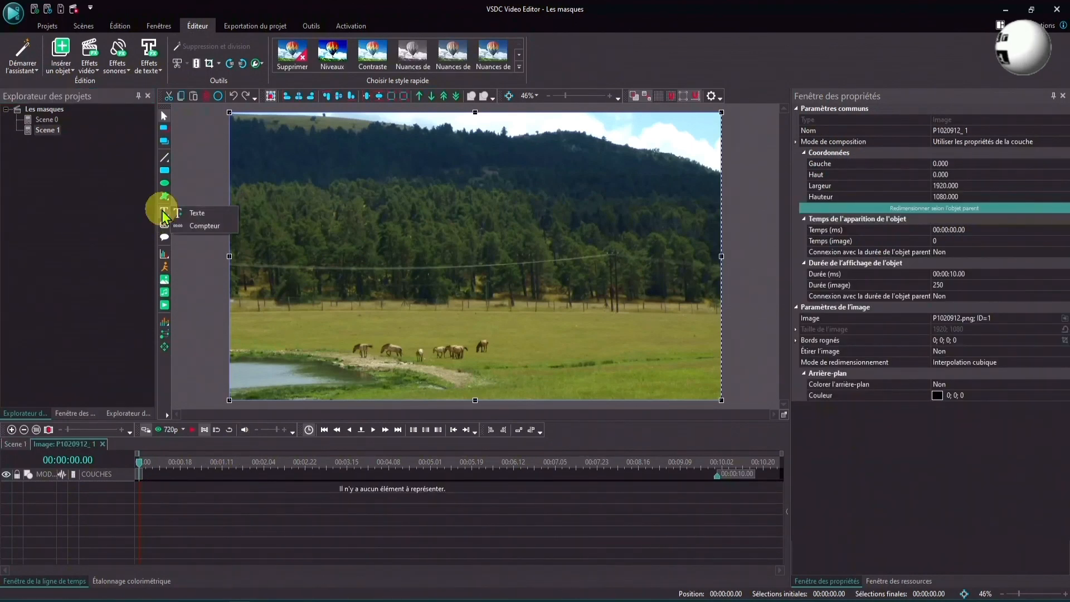
pyautogui.click(194, 214)
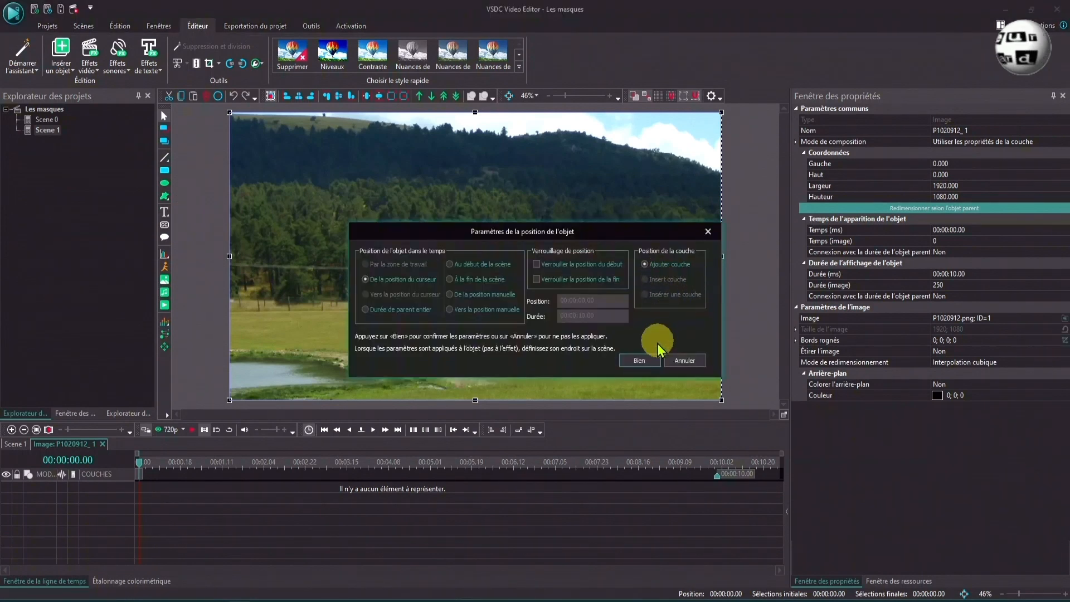
pyautogui.click(644, 359)
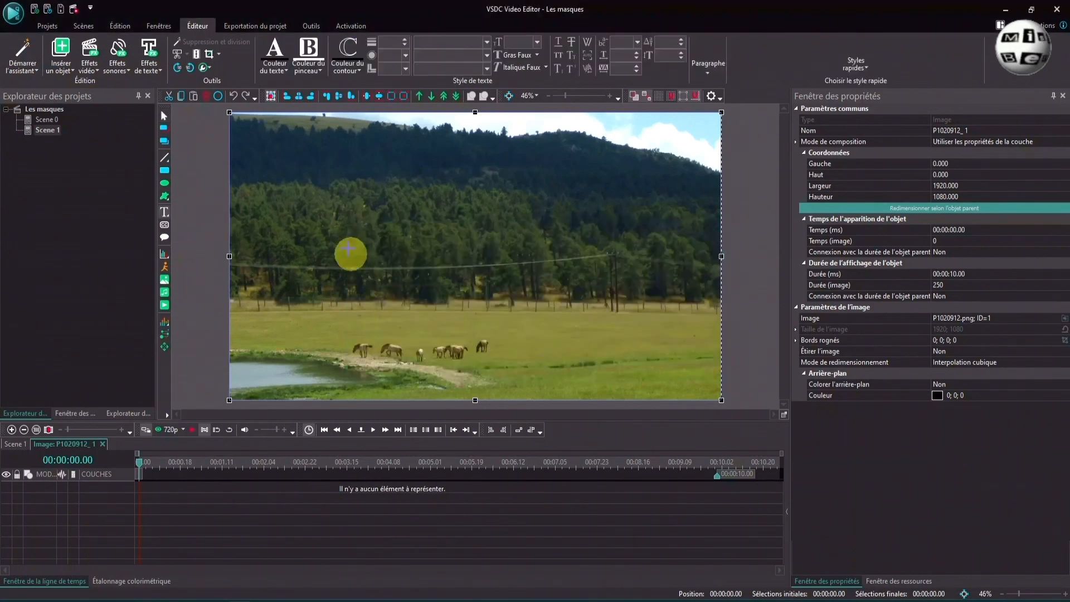
pyautogui.moveTo(270, 205); pyautogui.dragTo(694, 313)
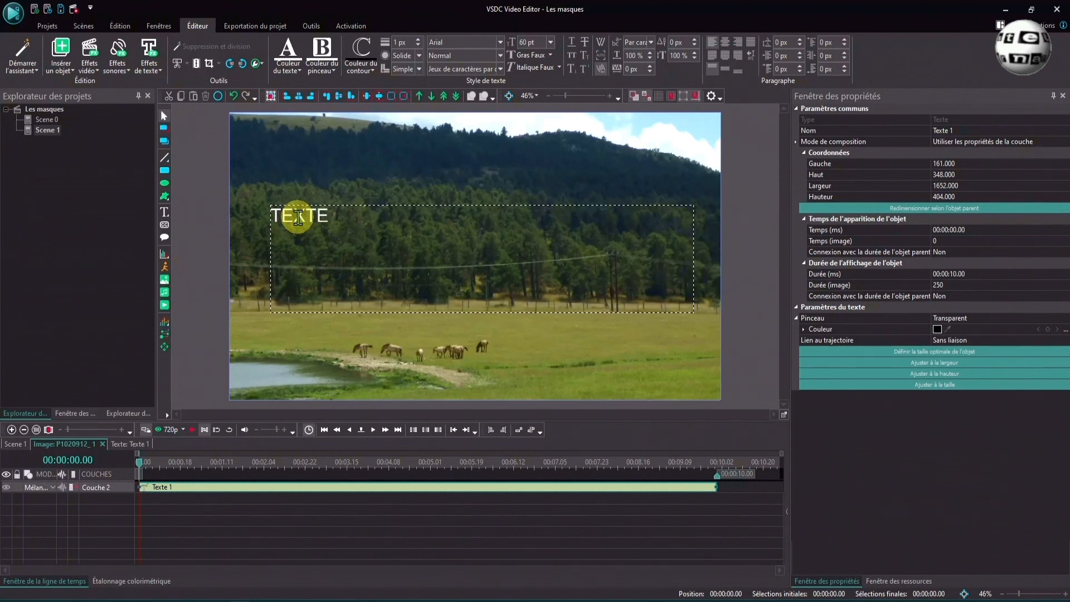
# Step: Select the word TEXTE, fit its text object to the parent's size, and centre the text horizontally and vertically
pyautogui.moveTo(327, 217); pyautogui.dragTo(270, 219)
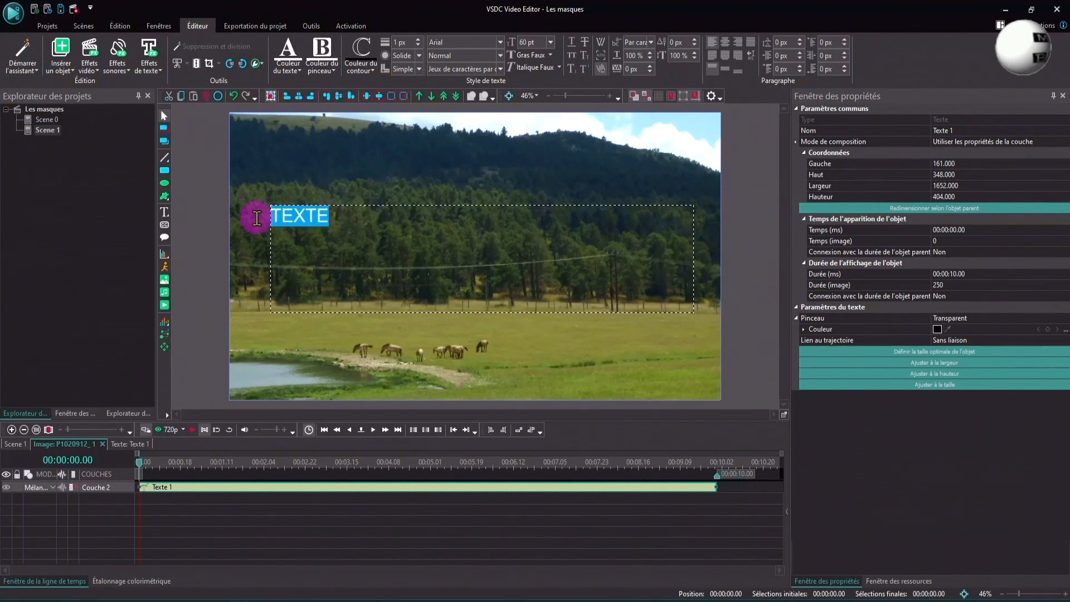
pyautogui.click(883, 205)
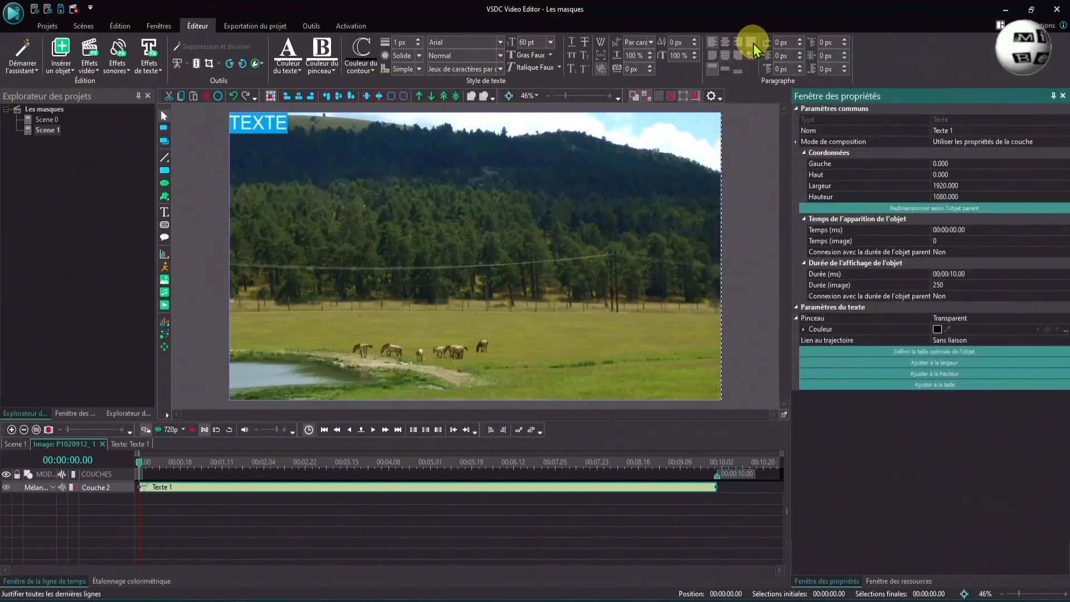
pyautogui.click(726, 45)
pyautogui.click(726, 57)
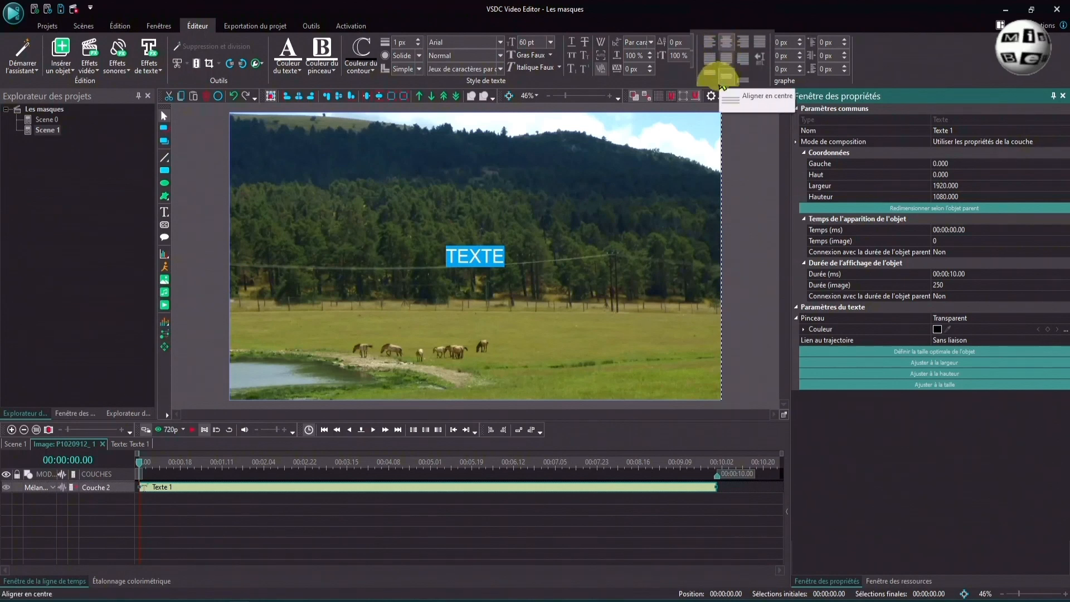
# Step: Set the selected text's font to Arial Black and its size to 512.25 pt
pyautogui.click(502, 43)
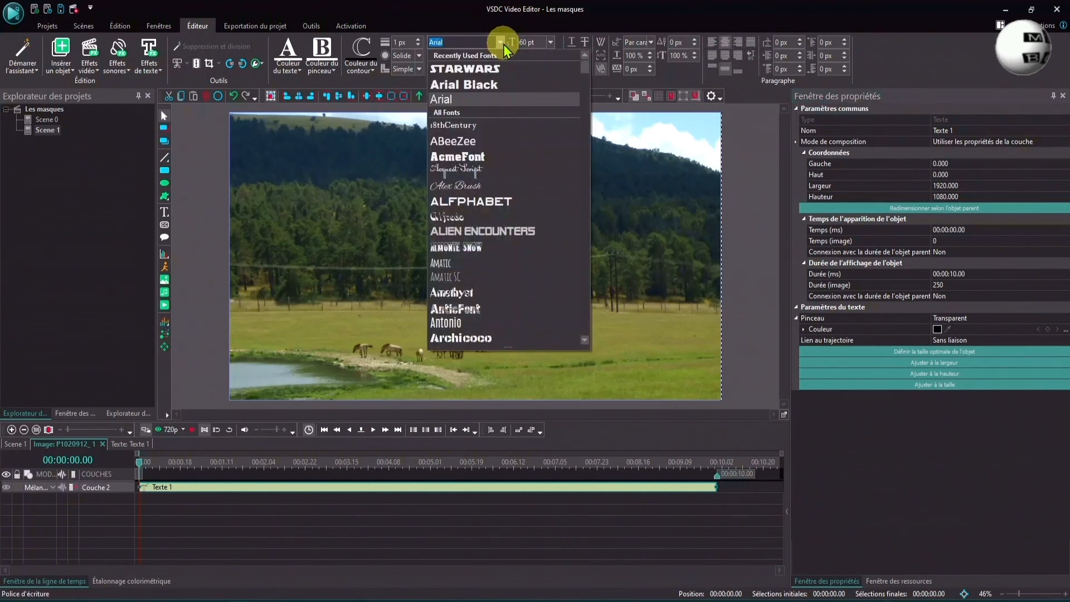
pyautogui.click(477, 84)
pyautogui.click(551, 43)
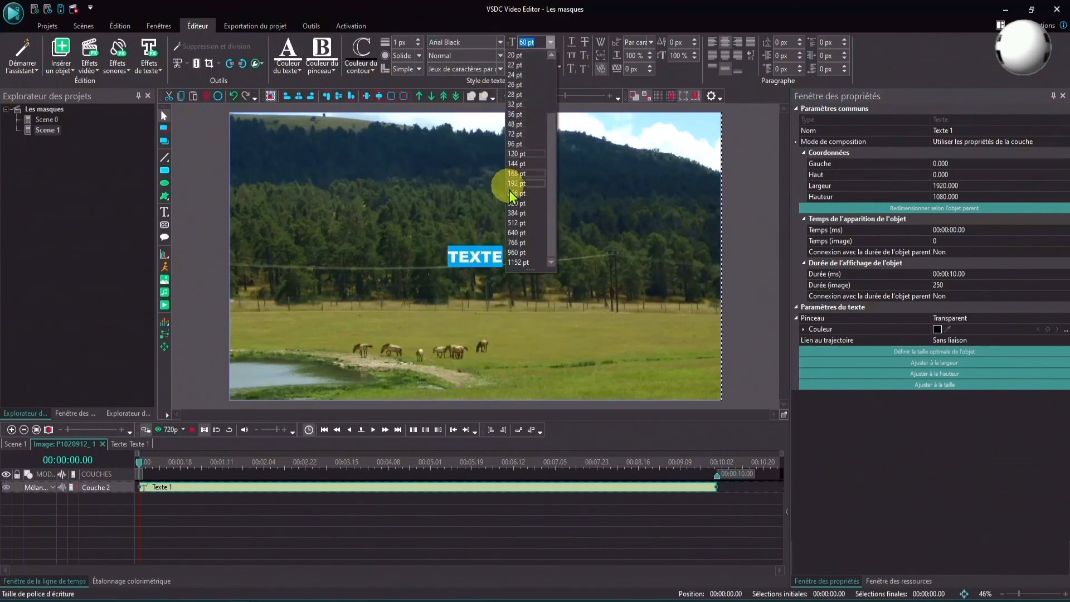
pyautogui.scroll(-3, 533, 214)
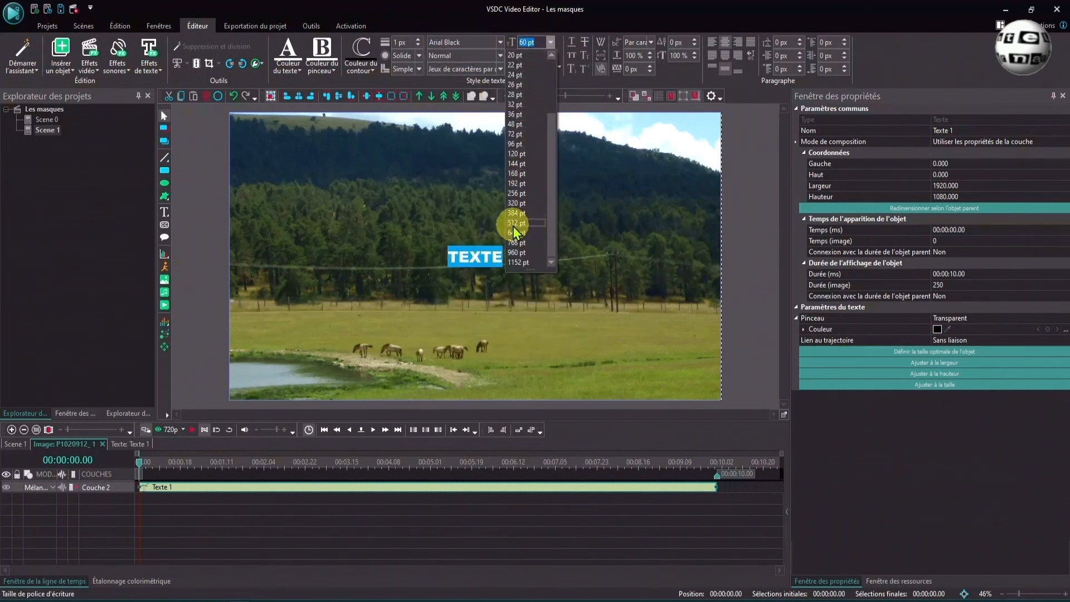
pyautogui.click(519, 223)
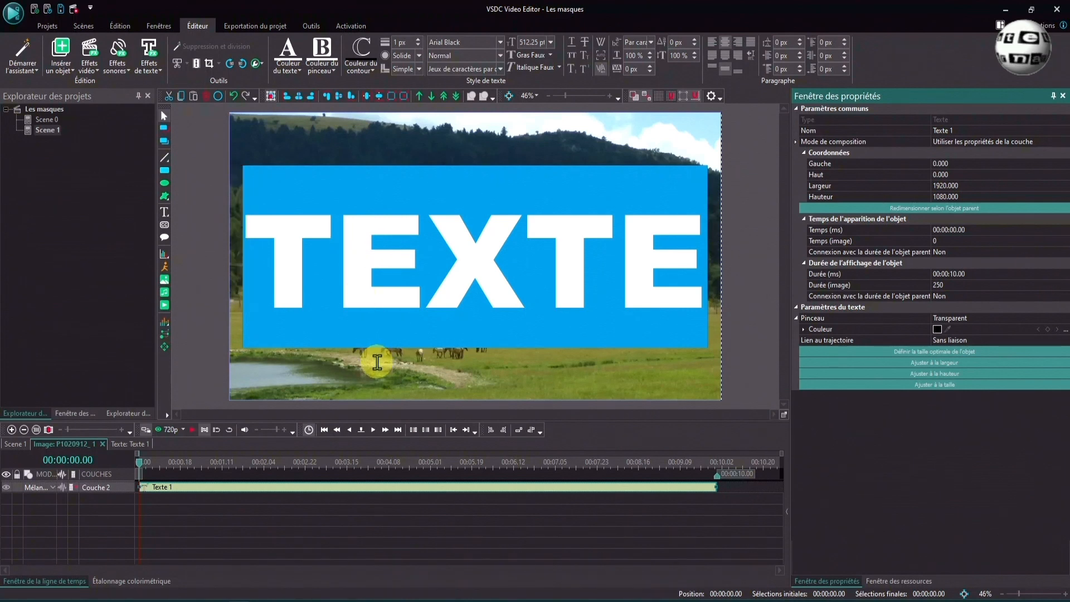
pyautogui.click(612, 283)
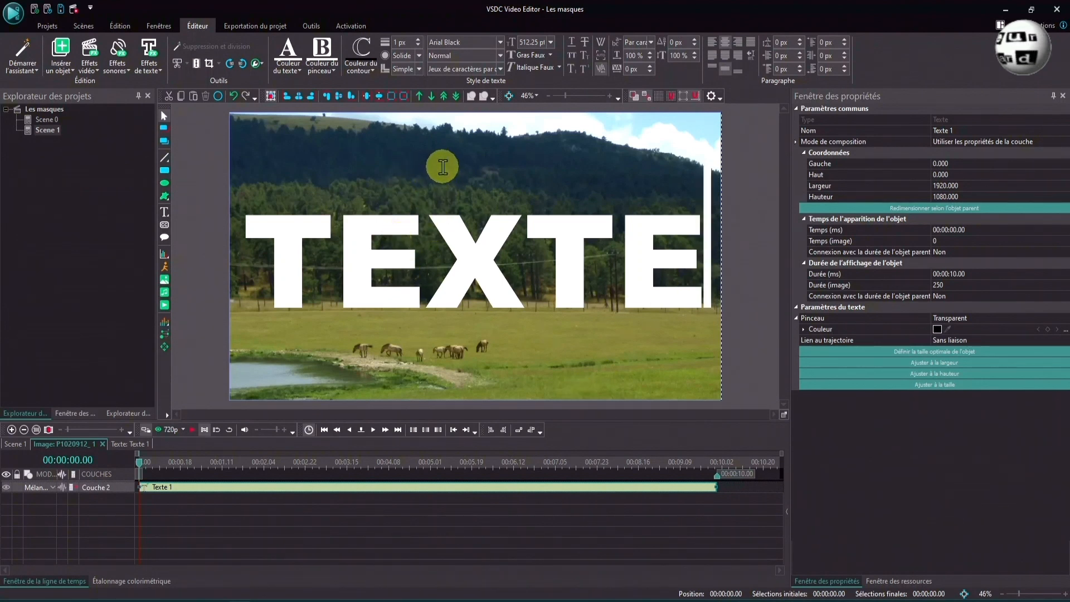
# Step: Open the Texte 1 object and add a Zoom transformation effect with the default position settings
pyautogui.doubleClick(210, 488)
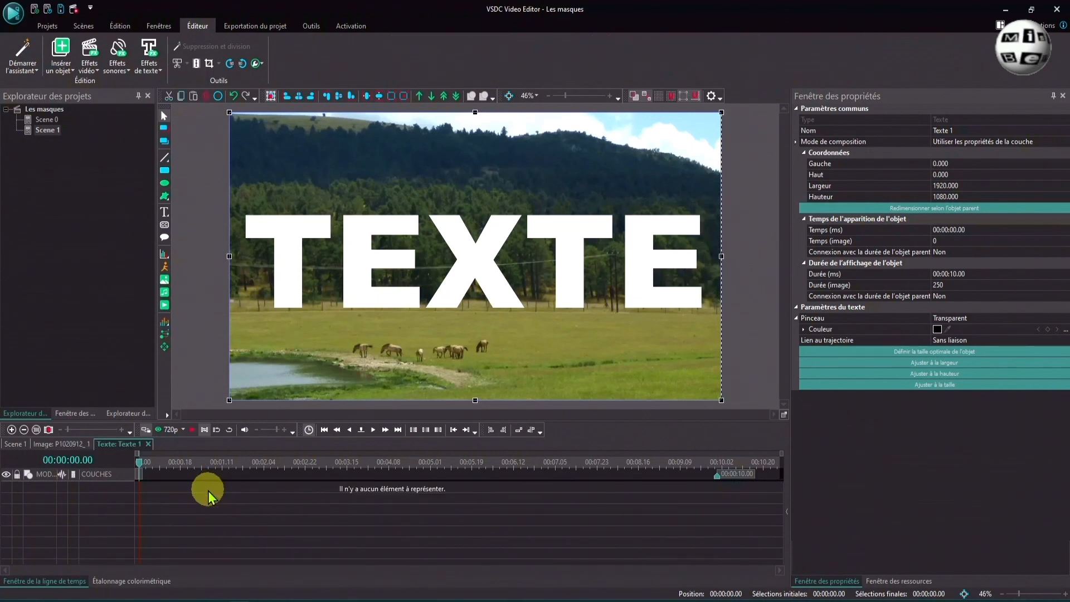
pyautogui.click(89, 68)
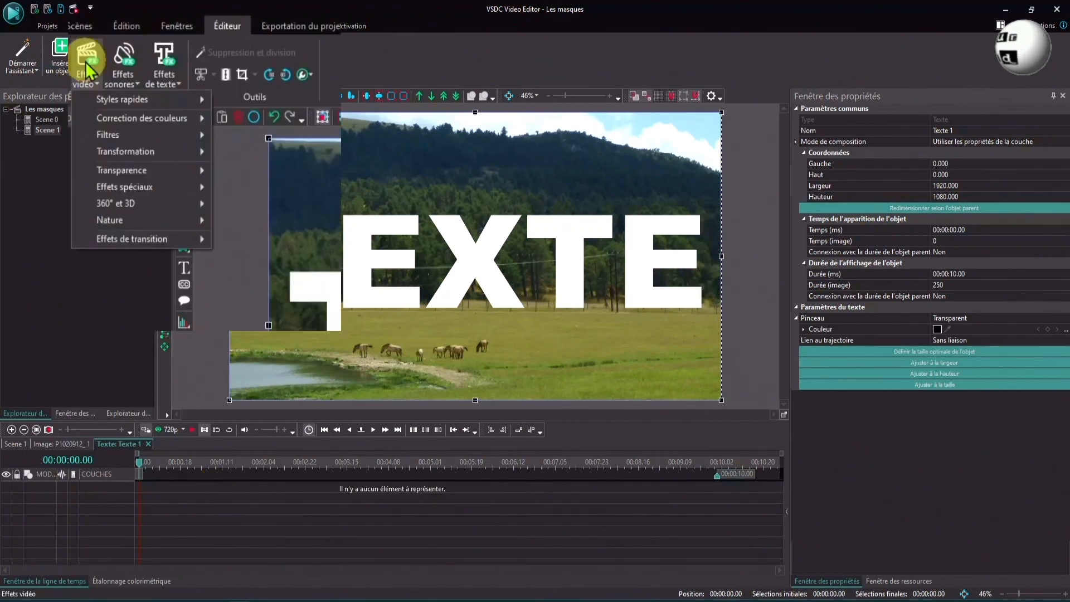
pyautogui.moveTo(143, 149)
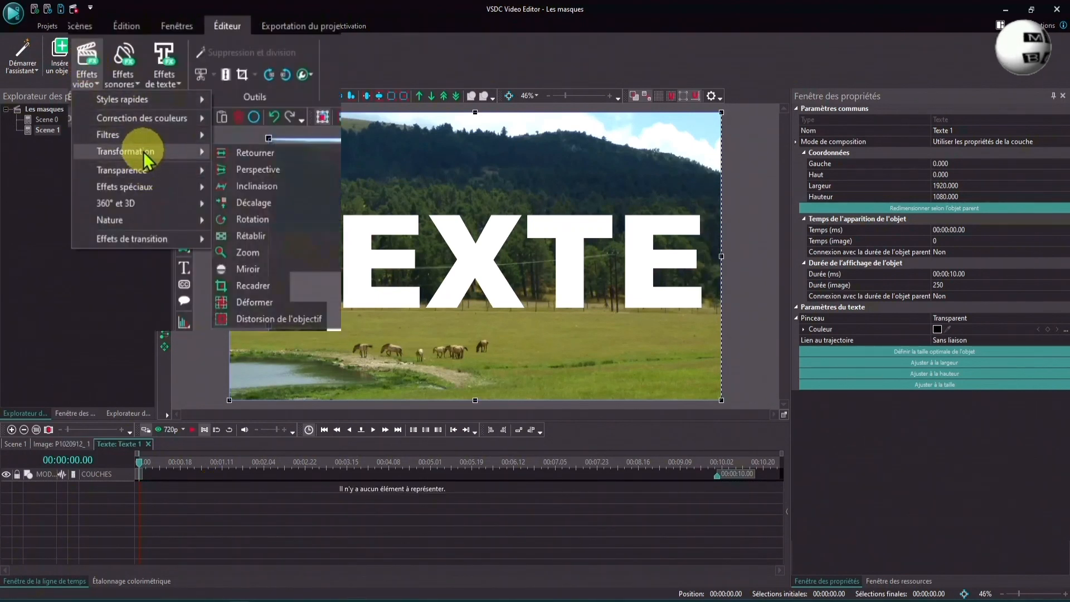
pyautogui.click(244, 253)
pyautogui.click(628, 359)
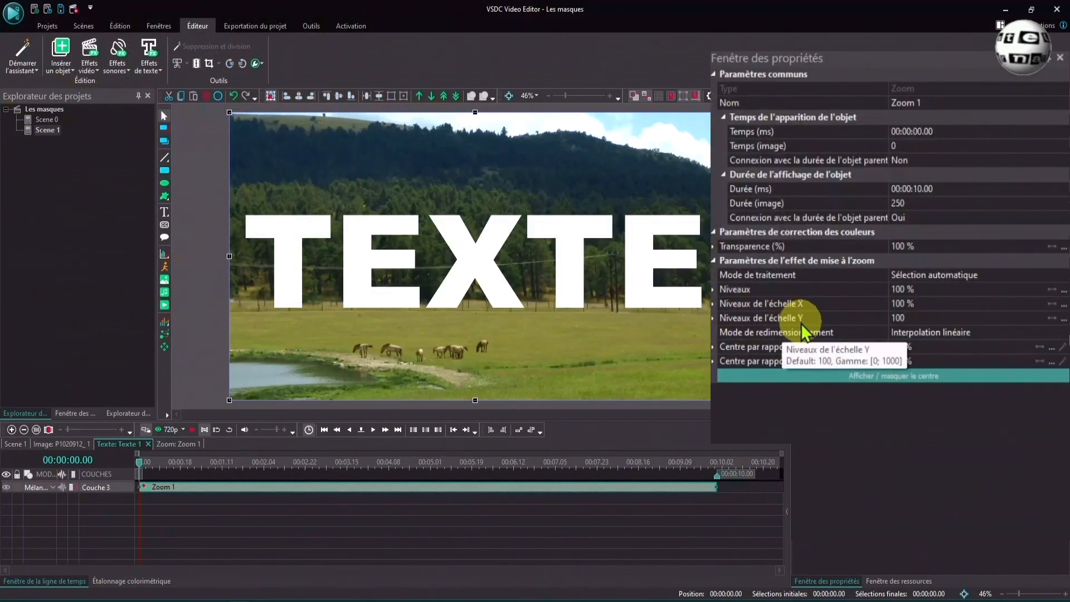
# Step: Stretch the text vertically by setting the zoom effect's Y scale level to a constant 224 over its whole duration
pyautogui.click(1050, 316)
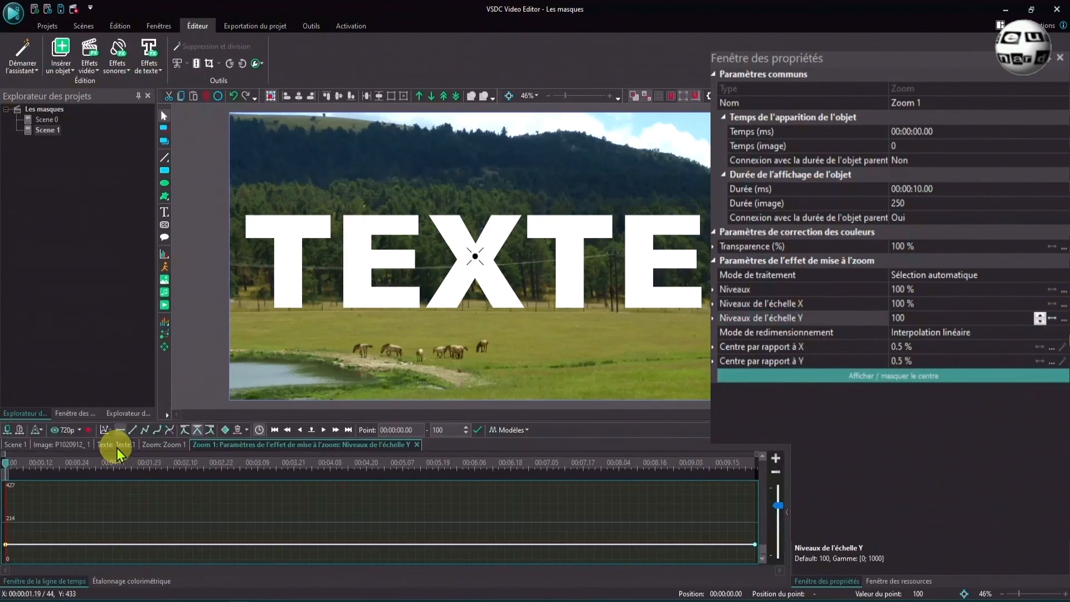
pyautogui.click(118, 430)
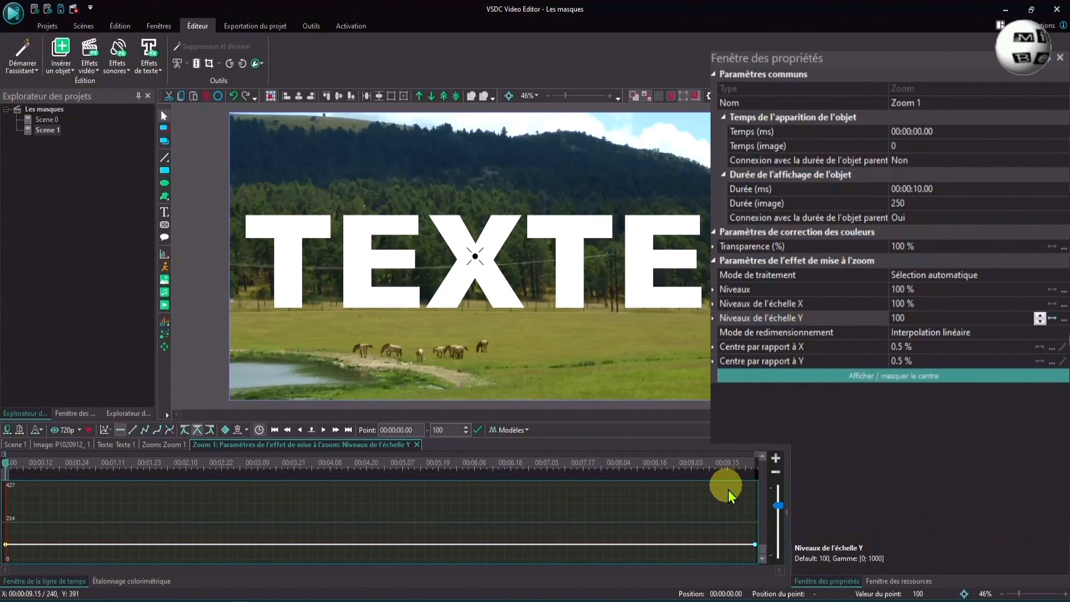
pyautogui.click(755, 548)
pyautogui.moveTo(755, 547); pyautogui.dragTo(756, 529)
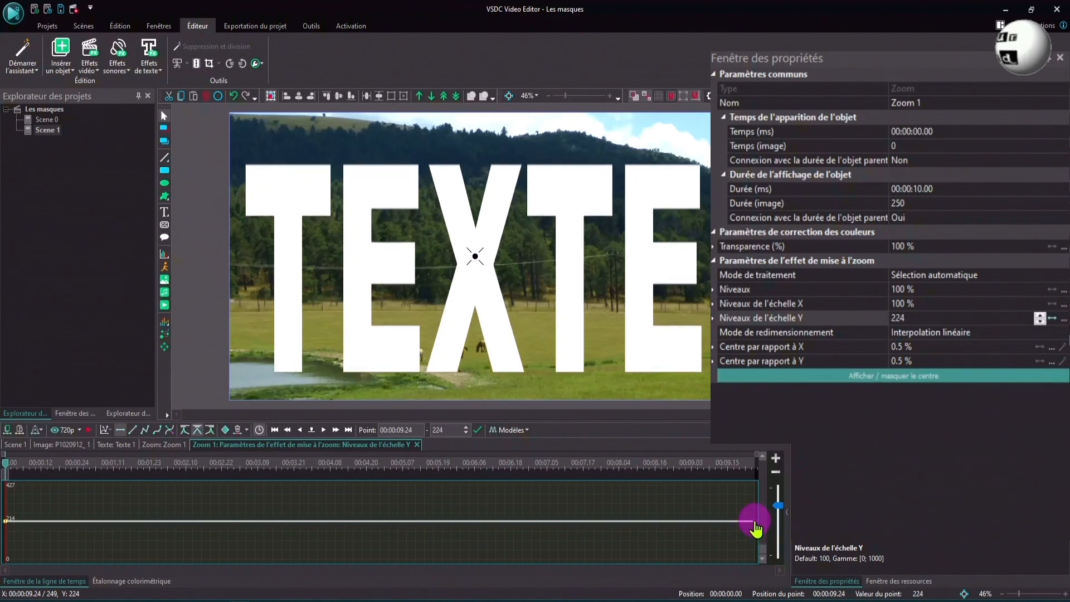
# Step: Return to the P1020912 image's timeline and set the Texte 1 layer's blending mode to Destination in
pyautogui.click(62, 444)
pyautogui.click(167, 488)
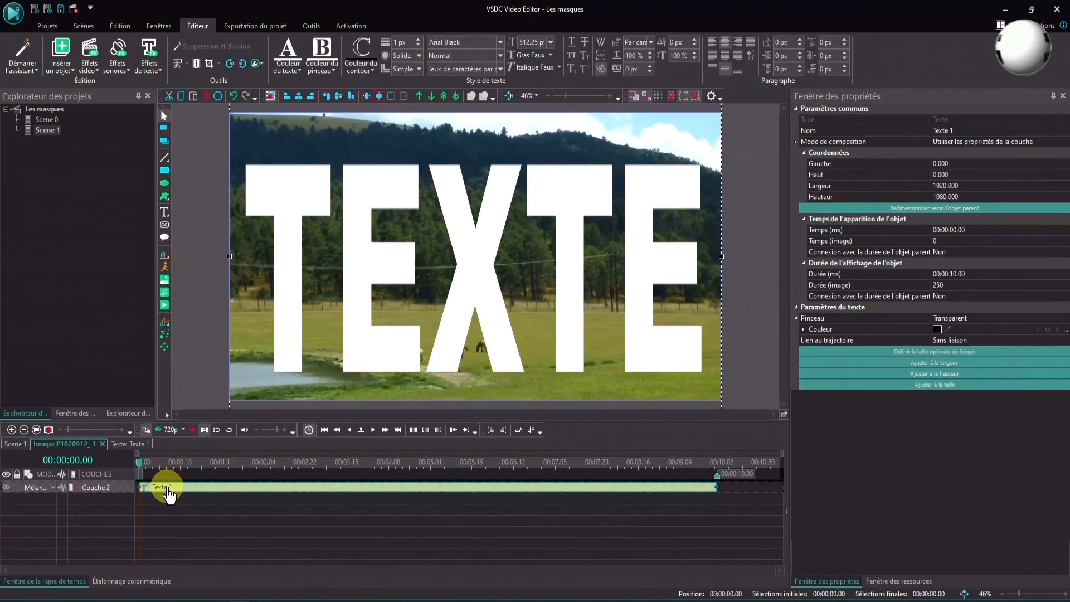
pyautogui.click(56, 490)
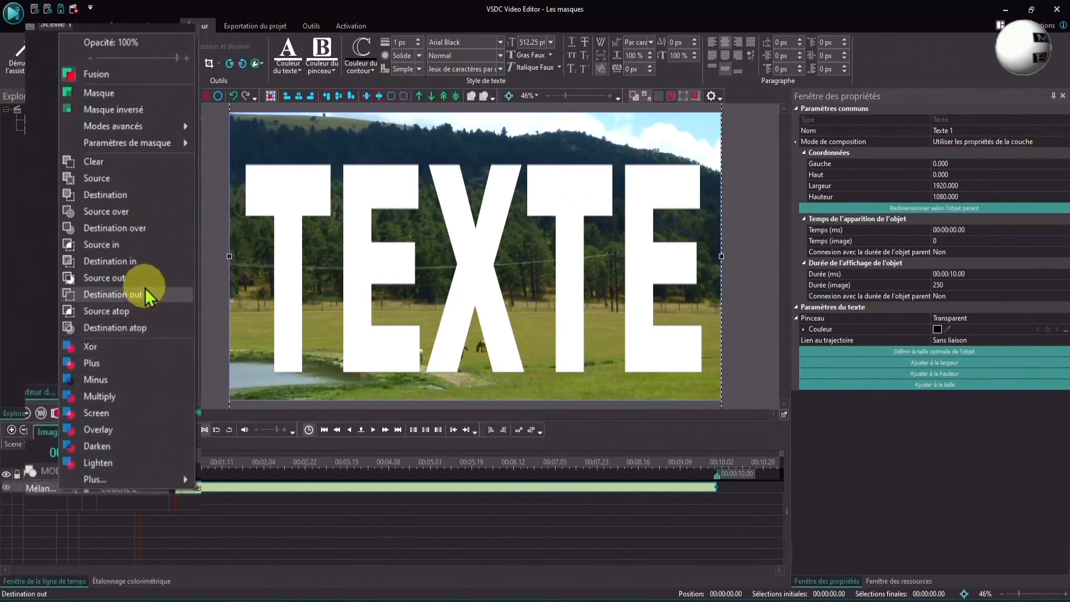
pyautogui.click(136, 263)
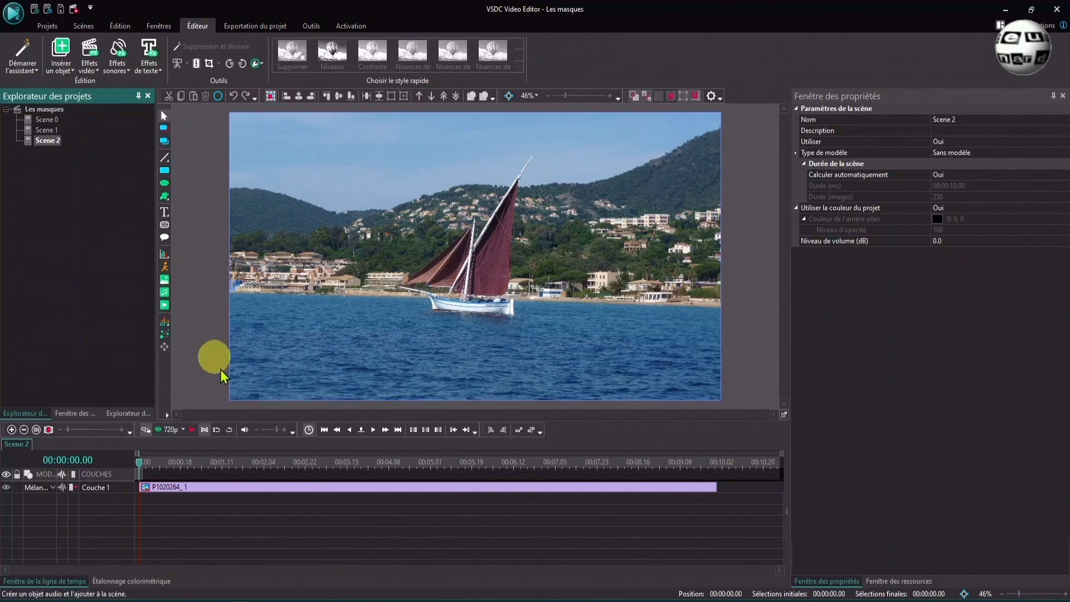
# Step: Duplicate the P1020264 sailboat image onto a second layer in Scene 2
pyautogui.moveTo(224, 495)
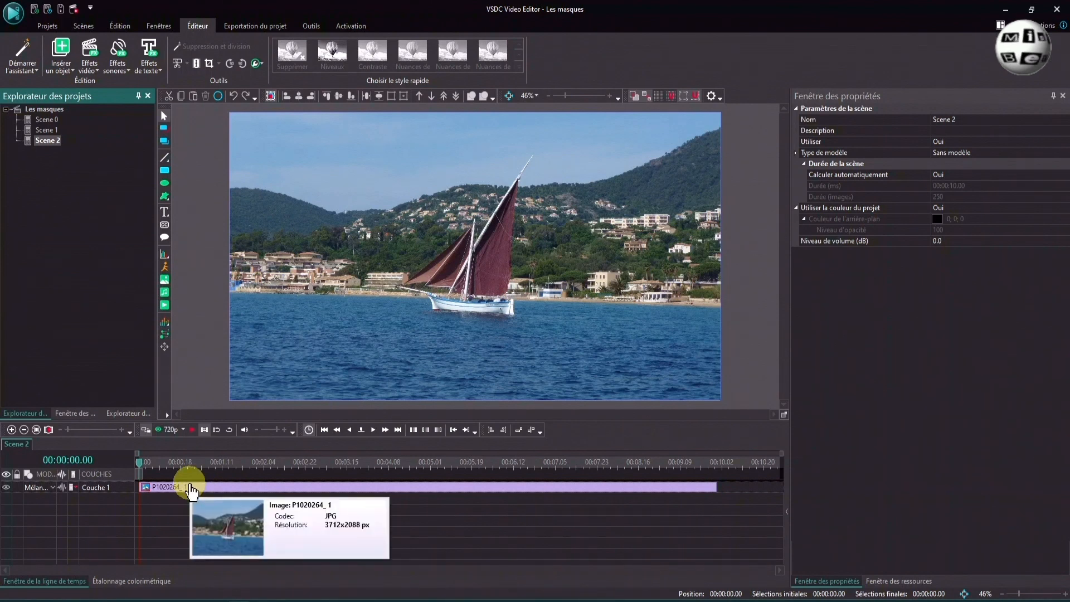
pyautogui.rightClick(189, 487)
pyautogui.click(244, 184)
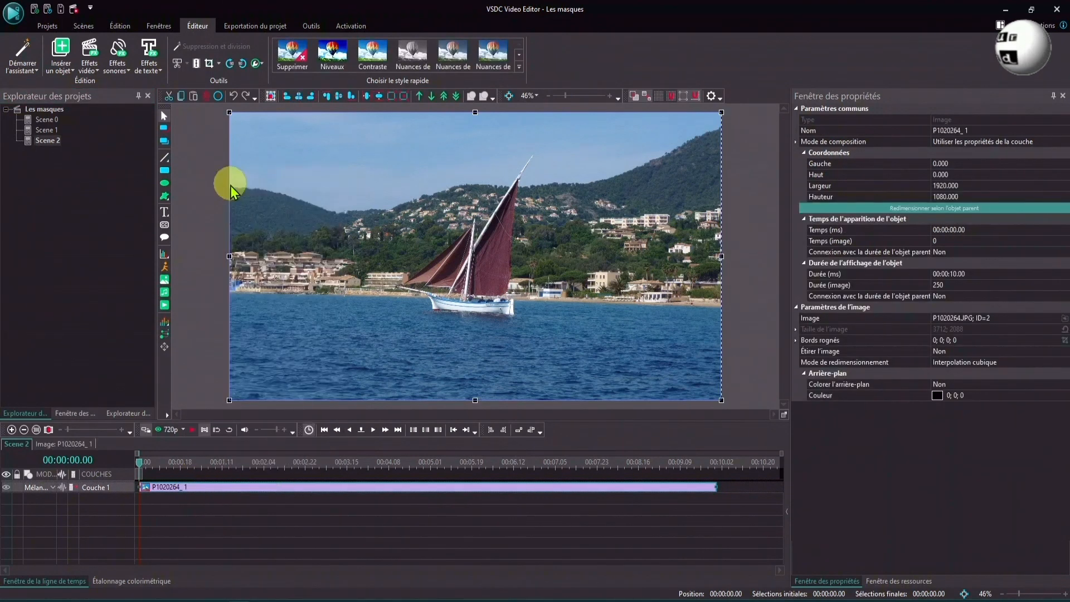
pyautogui.rightClick(221, 521)
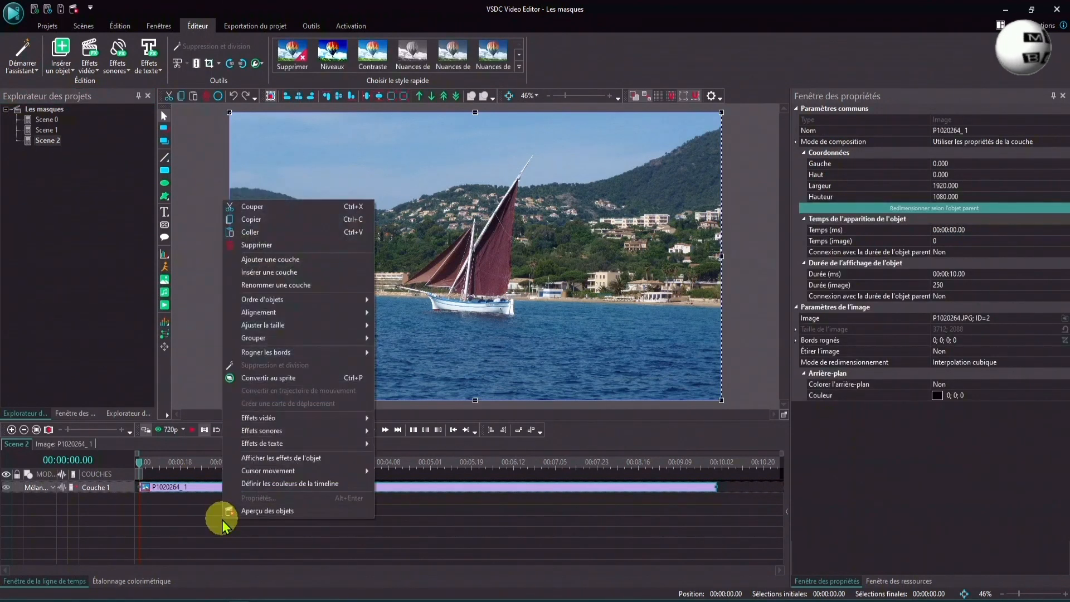
pyautogui.click(251, 232)
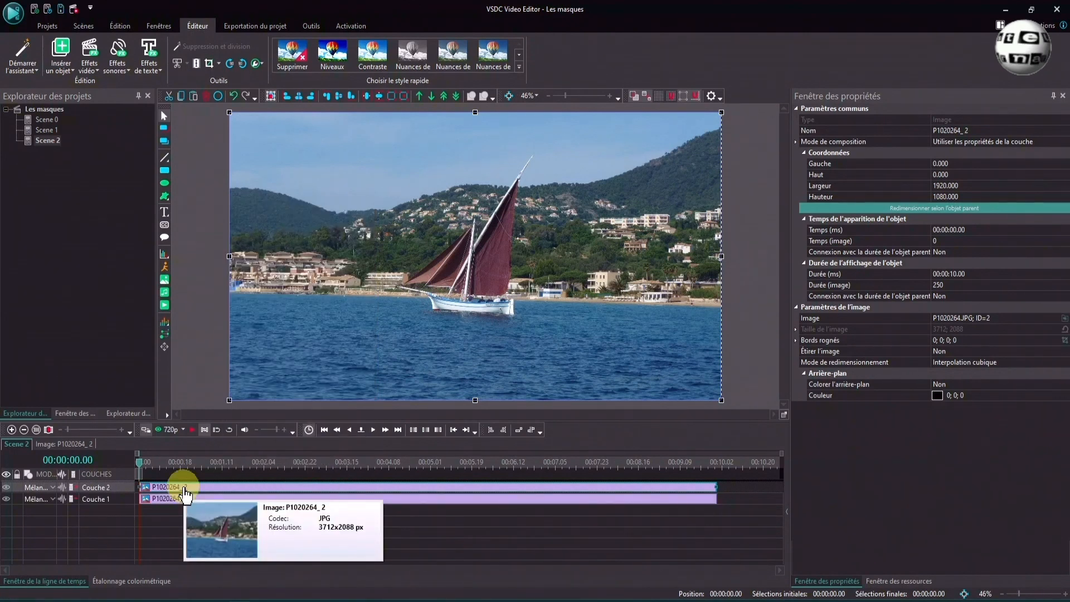
# Step: Add a Gaussian blur filter to the upper sailboat image and set its blur level to 15
pyautogui.click(101, 67)
pyautogui.moveTo(100, 110)
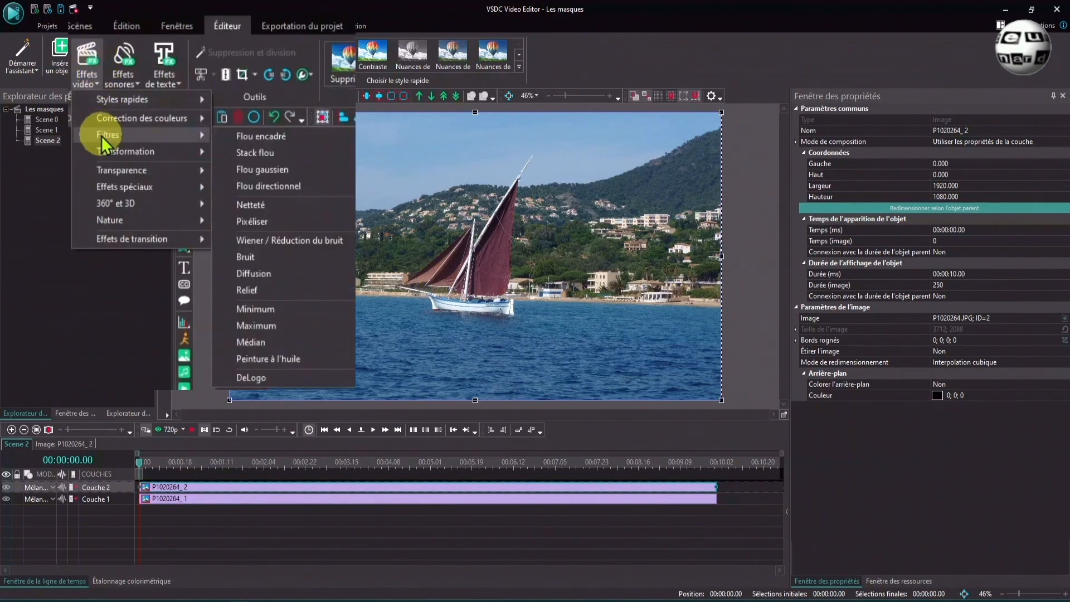
pyautogui.click(276, 169)
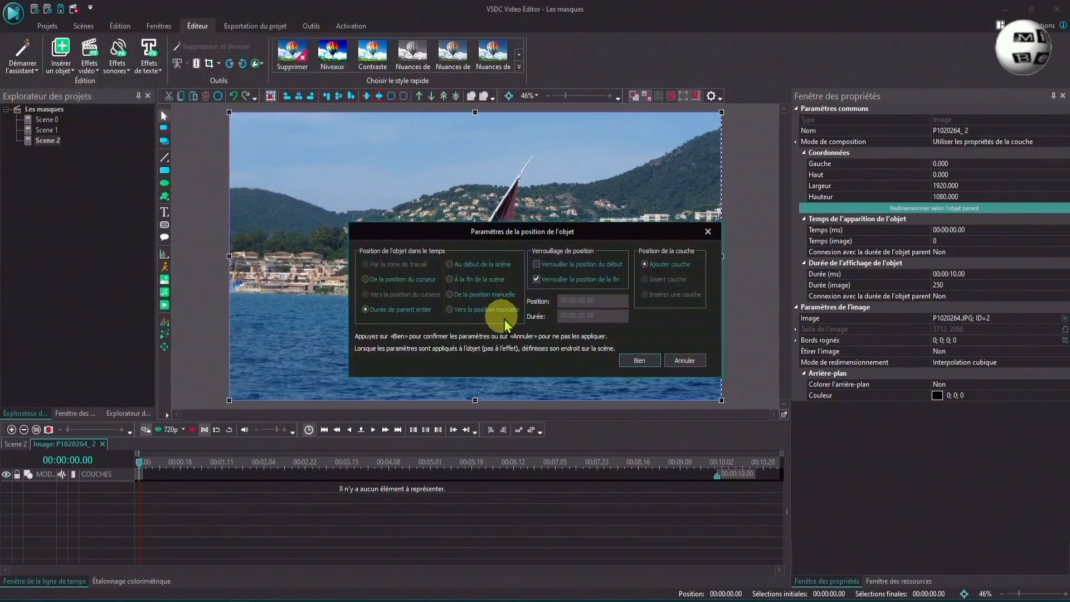
pyautogui.click(639, 360)
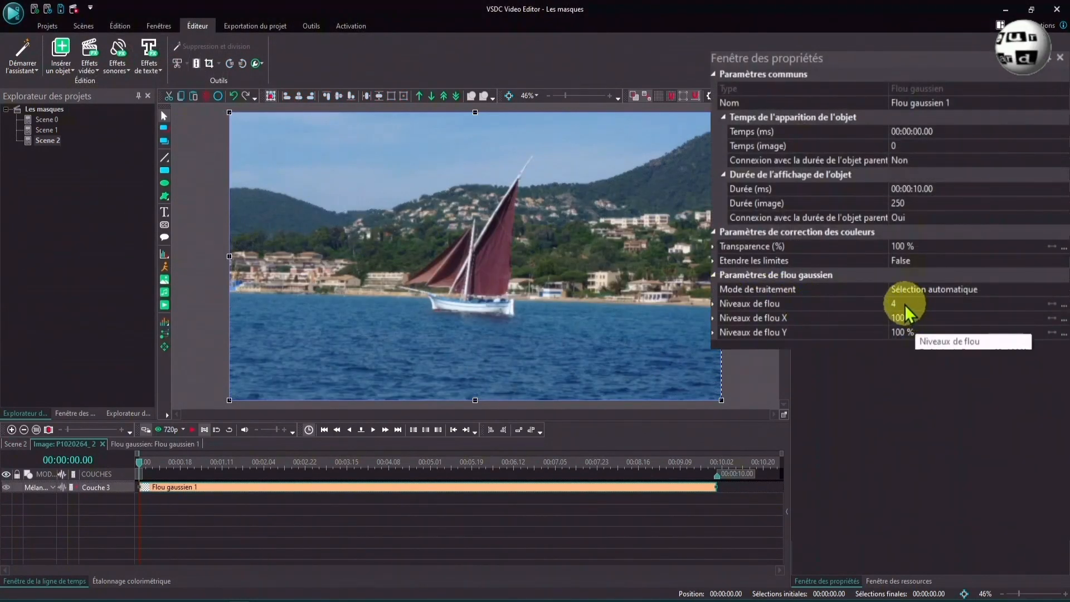
pyautogui.click(861, 304)
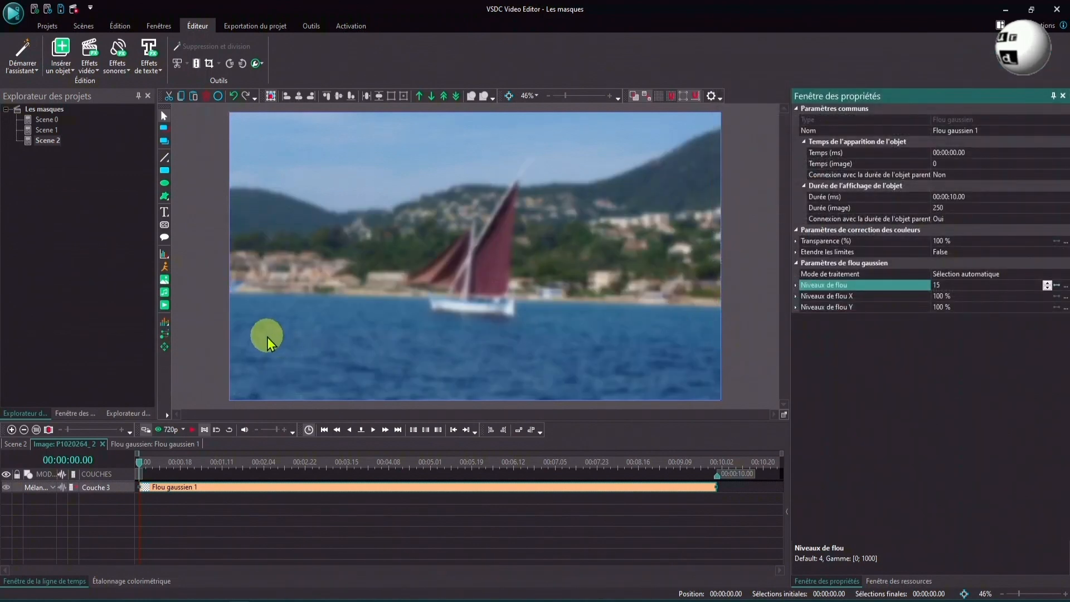
# Step: Draw an ellipse about 844 × 637 px over the sailboat inside the blurred image, at about left 643, top 193
pyautogui.click(163, 184)
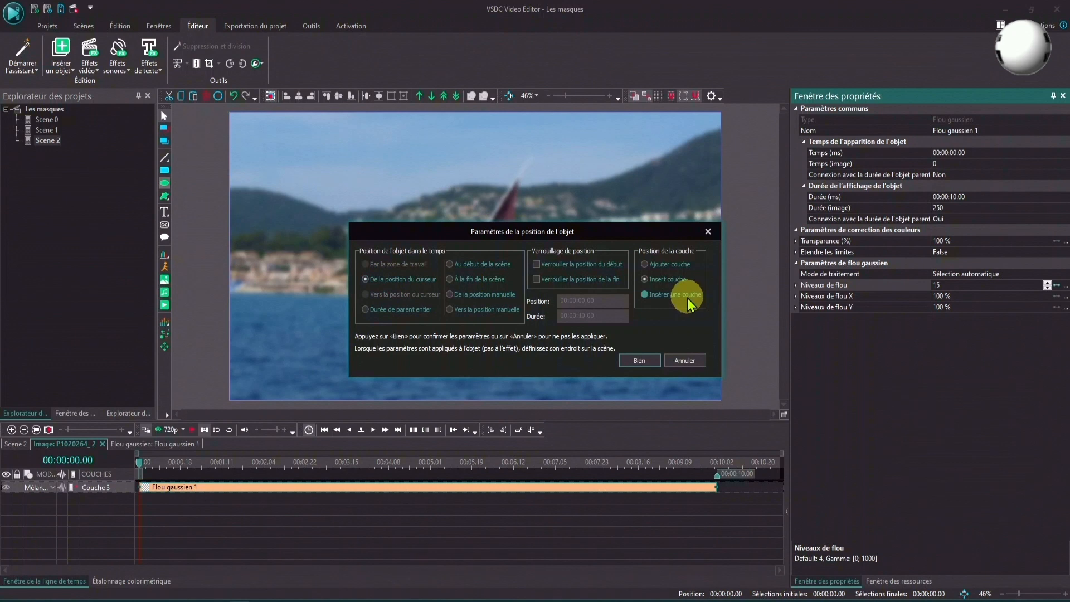
pyautogui.click(639, 360)
pyautogui.moveTo(394, 163); pyautogui.dragTo(611, 333)
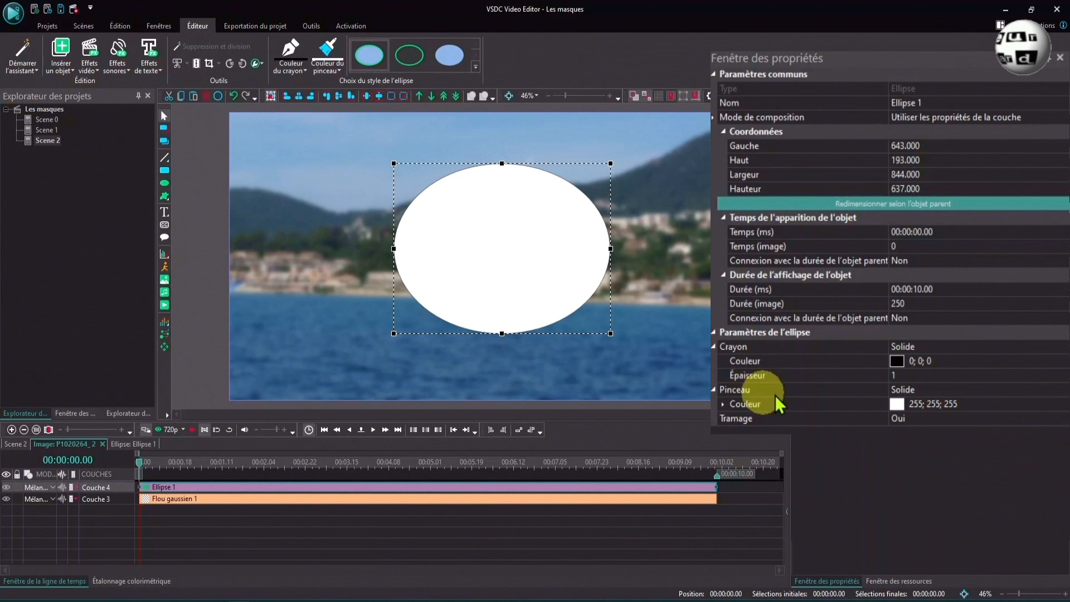
# Step: Make the ellipse's fill transparent and fit it around the sailboat, about 873 × 695 px at left 557, top 113
pyautogui.click(1065, 393)
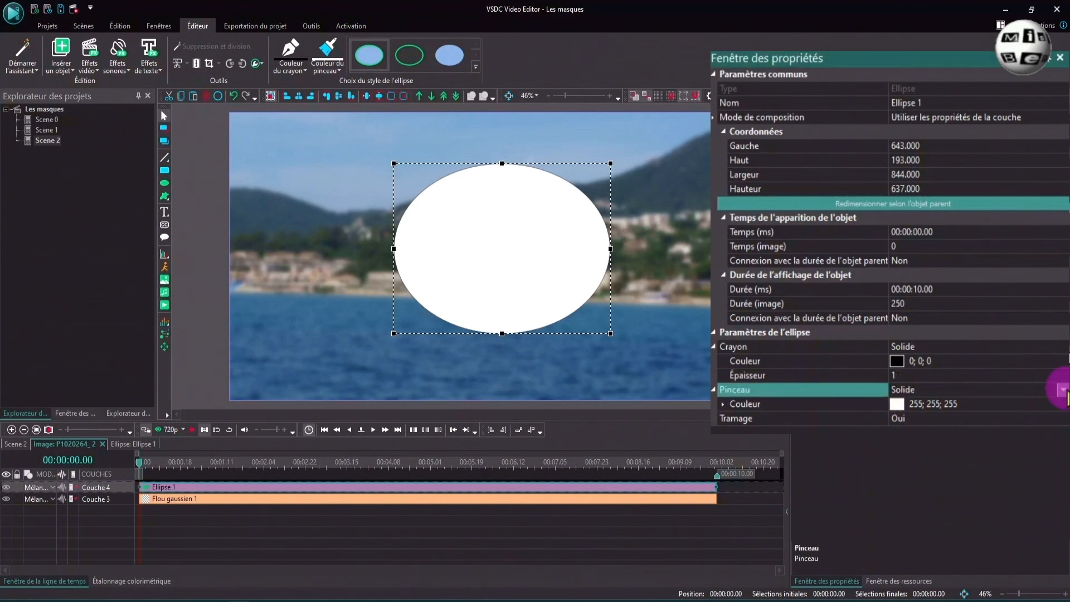
pyautogui.click(1063, 389)
pyautogui.click(1053, 404)
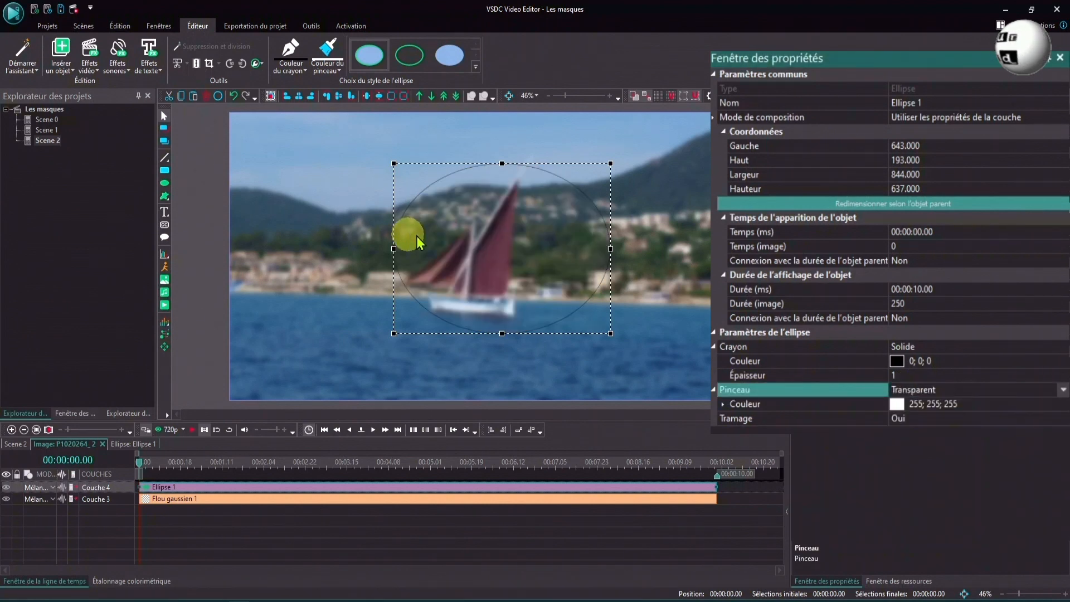
pyautogui.moveTo(502, 246); pyautogui.dragTo(486, 234)
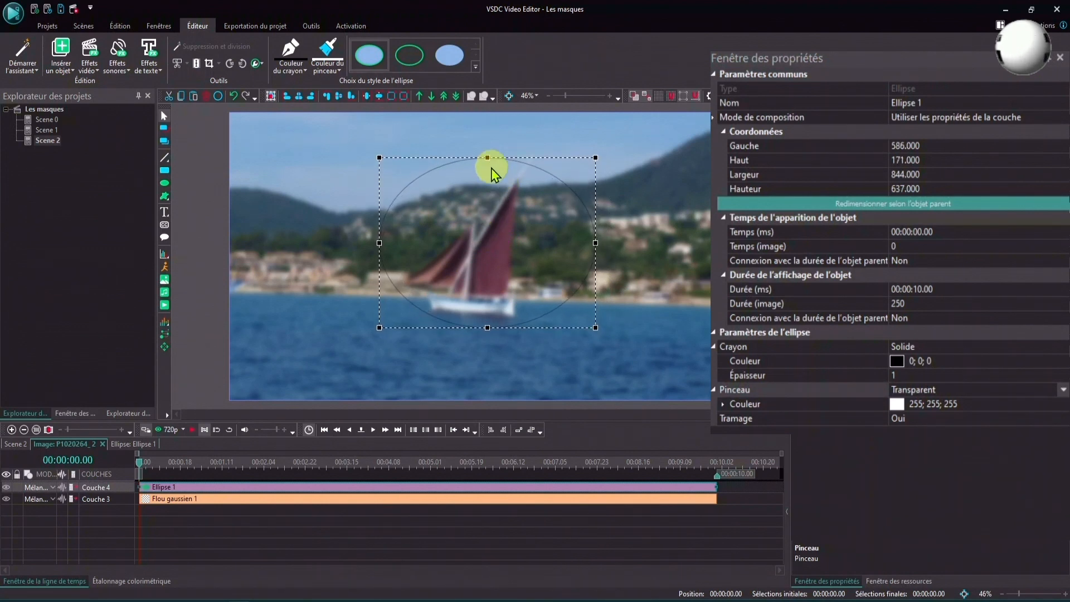
pyautogui.moveTo(489, 160); pyautogui.dragTo(489, 142)
pyautogui.moveTo(379, 234); pyautogui.dragTo(370, 234)
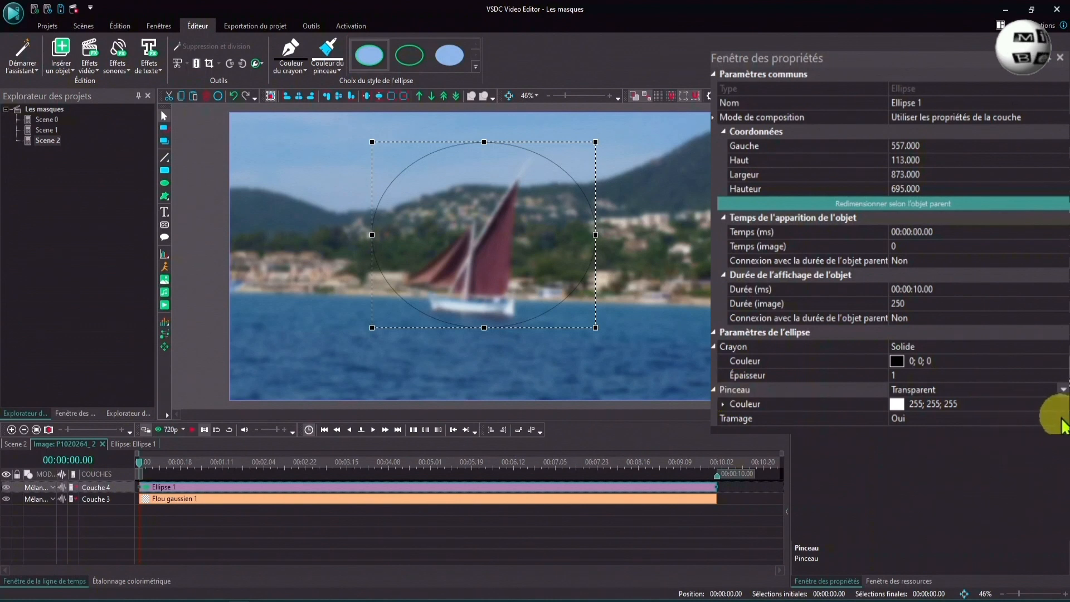
# Step: Set the ellipse's fill back to solid and make its outline transparent
pyautogui.click(1063, 390)
pyautogui.click(908, 411)
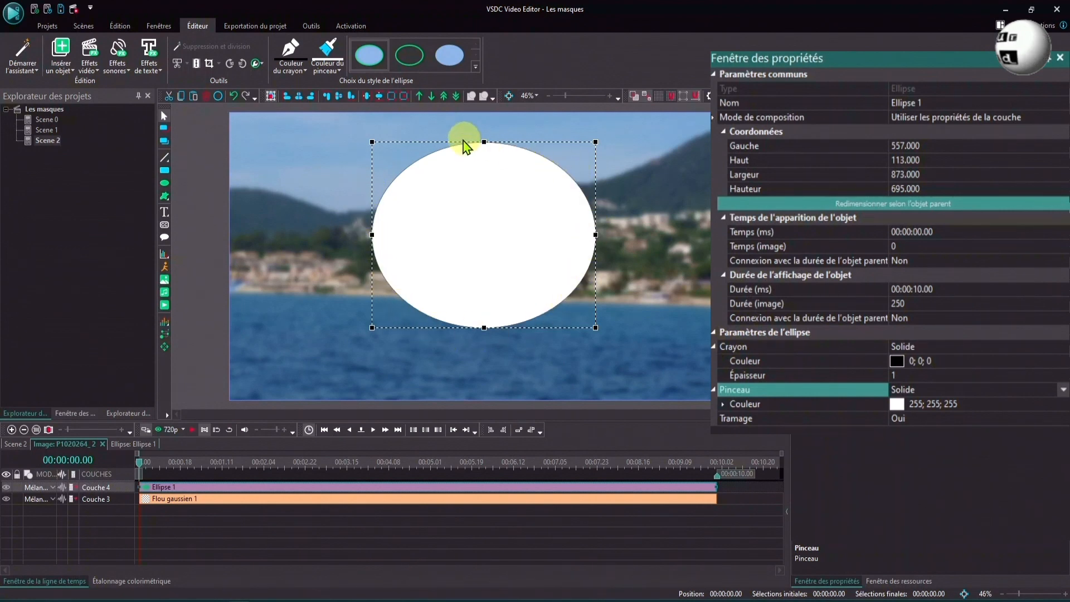
pyautogui.click(1063, 349)
pyautogui.click(1063, 349)
pyautogui.click(936, 361)
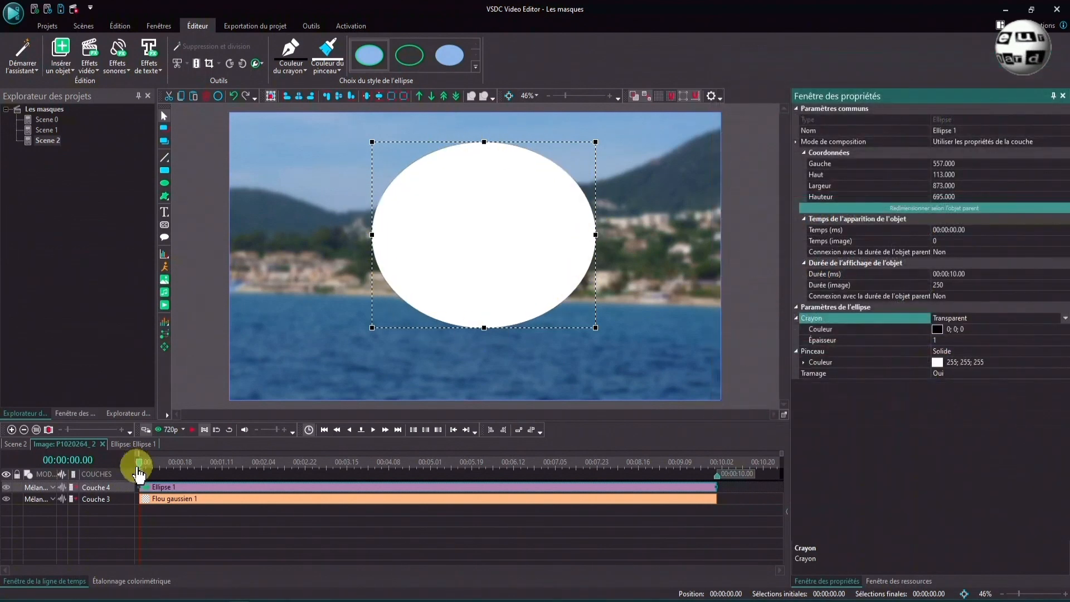
# Step: Set the ellipse layer's composition mode to Destination out and set the ellipse's Tramage to Non
pyautogui.click(53, 489)
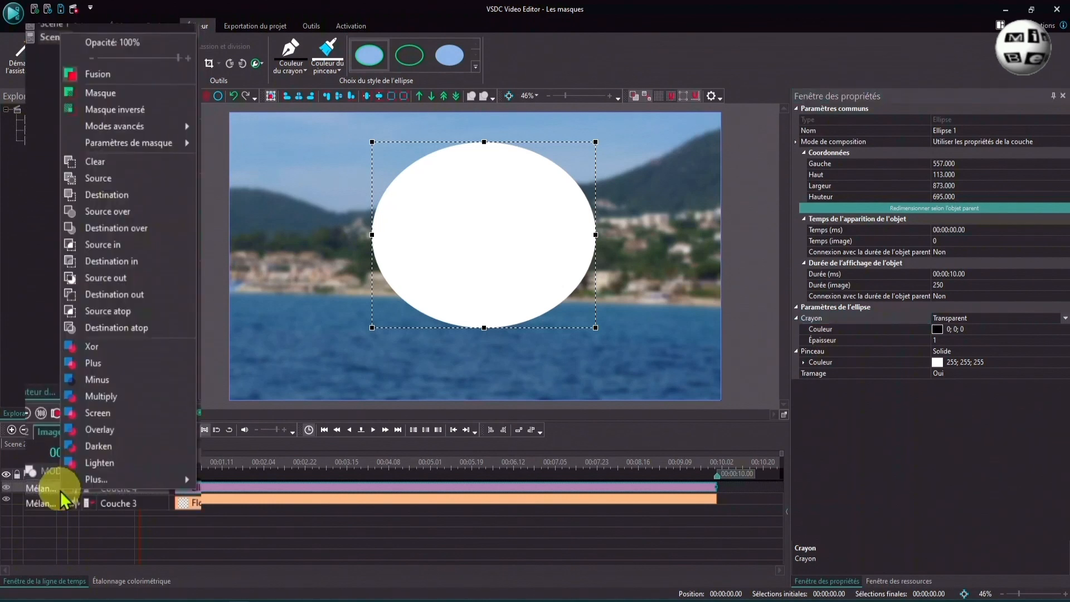
pyautogui.click(133, 290)
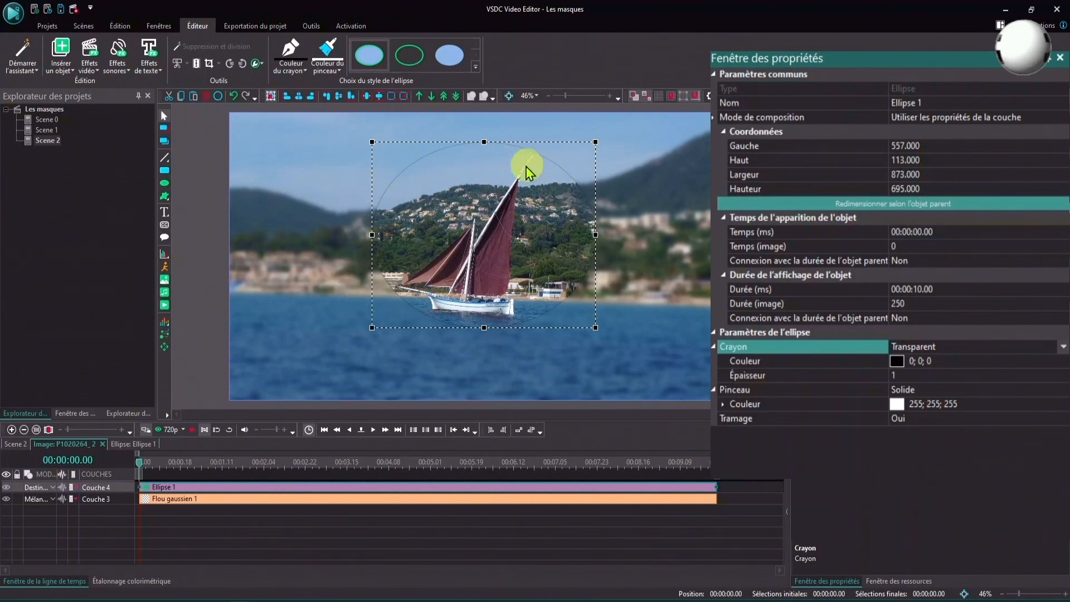
pyautogui.click(1062, 420)
pyautogui.click(900, 443)
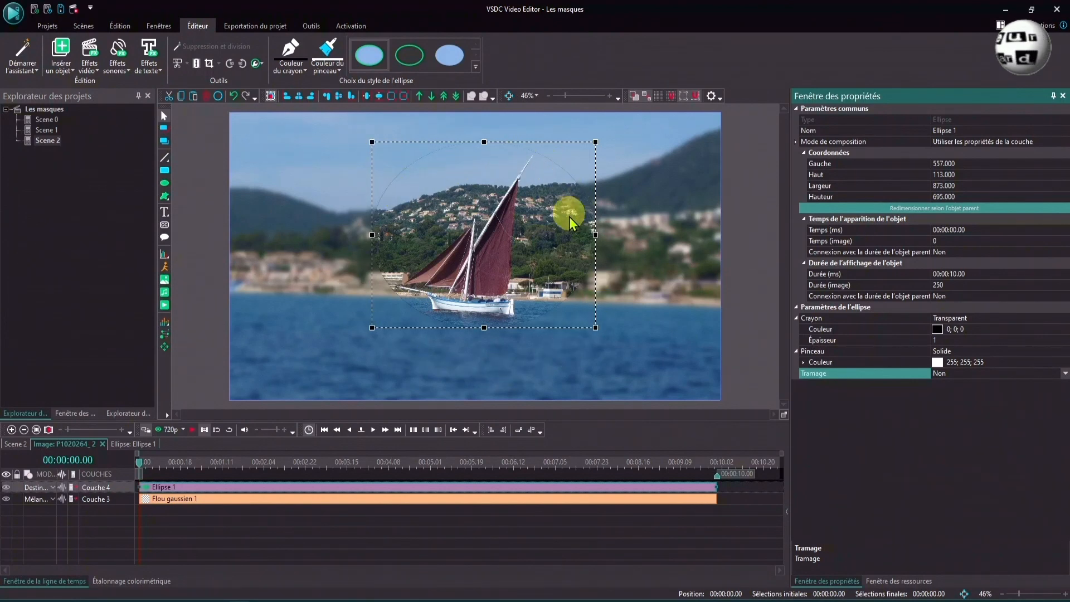
# Step: Preview the blurred scene with the sharp sailboat cut-out, and close the preview
pyautogui.click(173, 435)
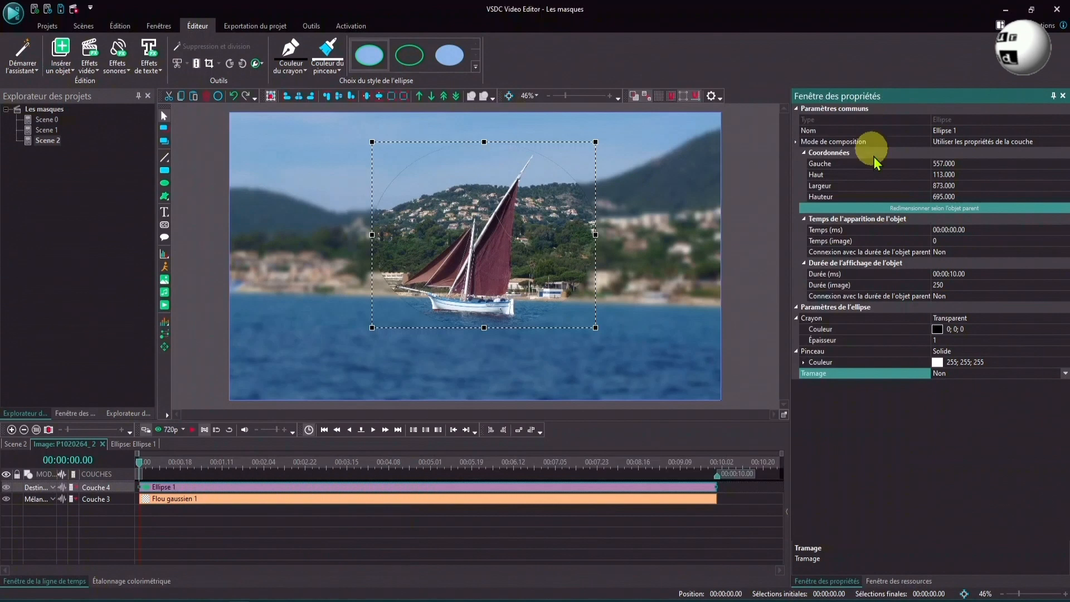
pyautogui.click(874, 100)
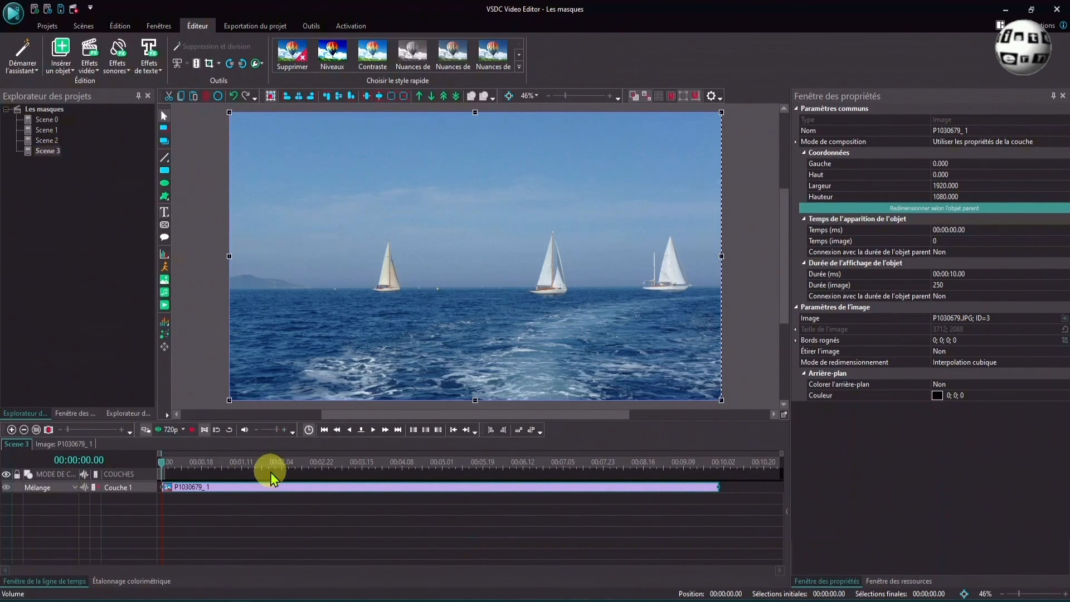
# Step: In Scene 3, draw an ellipse about 292 × 282 px near the leftmost sailboat, at about left 528, top 435
pyautogui.moveTo(264, 495)
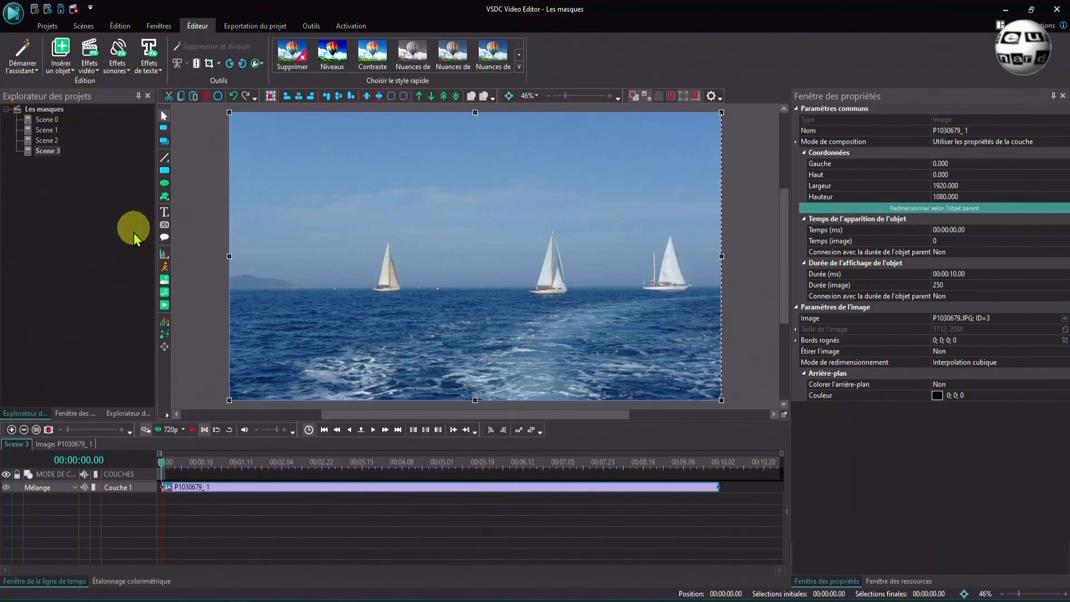
pyautogui.click(164, 183)
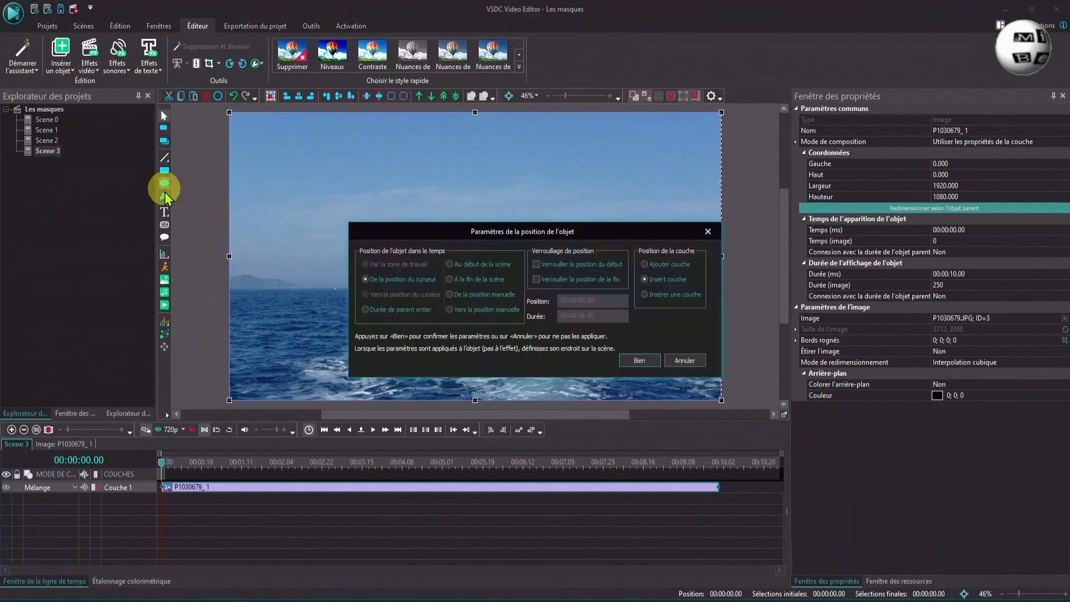
pyautogui.click(639, 361)
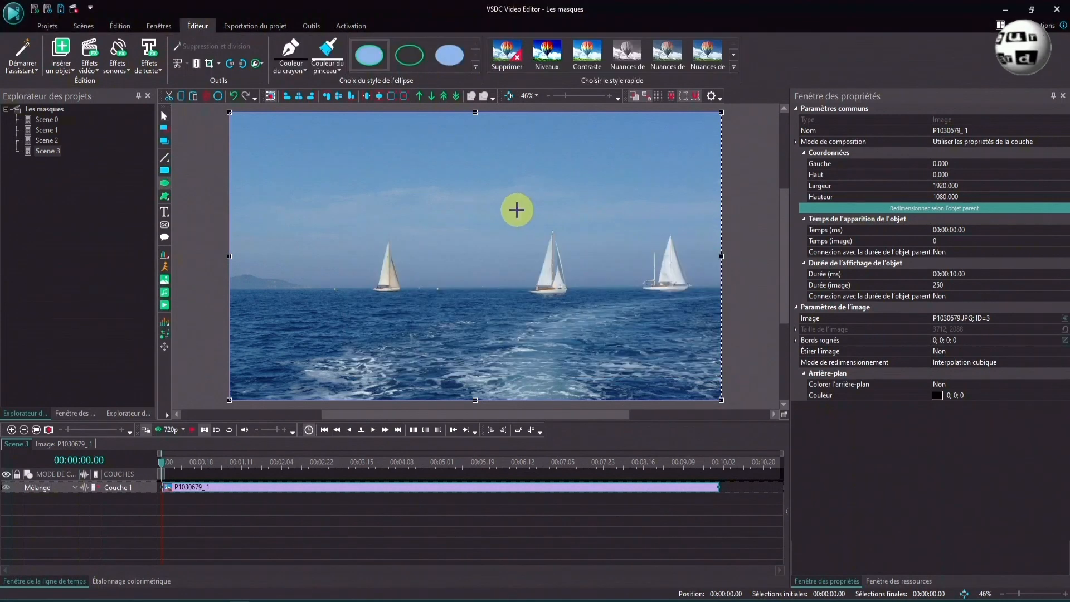
pyautogui.moveTo(364, 228)
pyautogui.mouseDown()
pyautogui.moveTo(425, 256)
pyautogui.moveTo(422, 306)
pyautogui.moveTo(440, 303)
pyautogui.mouseUp()
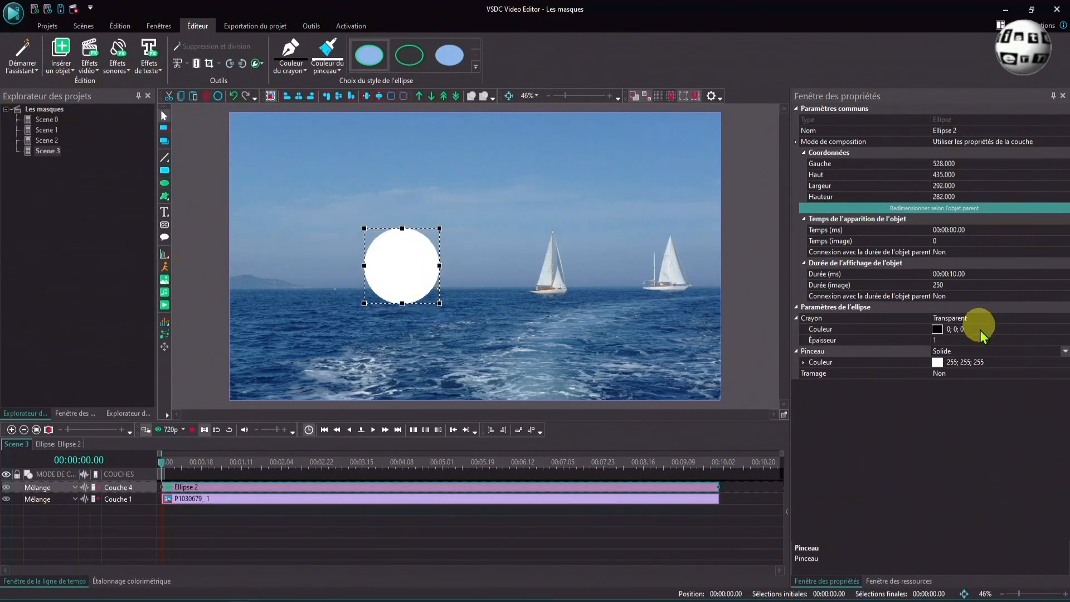
# Step: Give the ellipse a solid outline and transparent fill, and fit it around the leftmost sailboat, about 191 × 282 px at left 522, top 446
pyautogui.click(1065, 351)
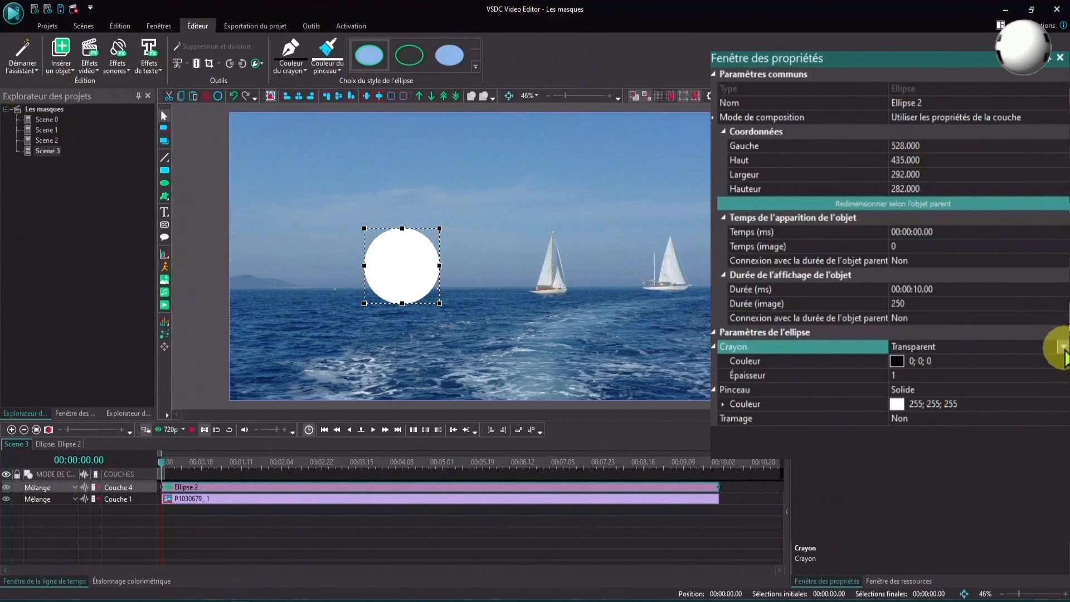
pyautogui.click(1063, 348)
pyautogui.click(902, 371)
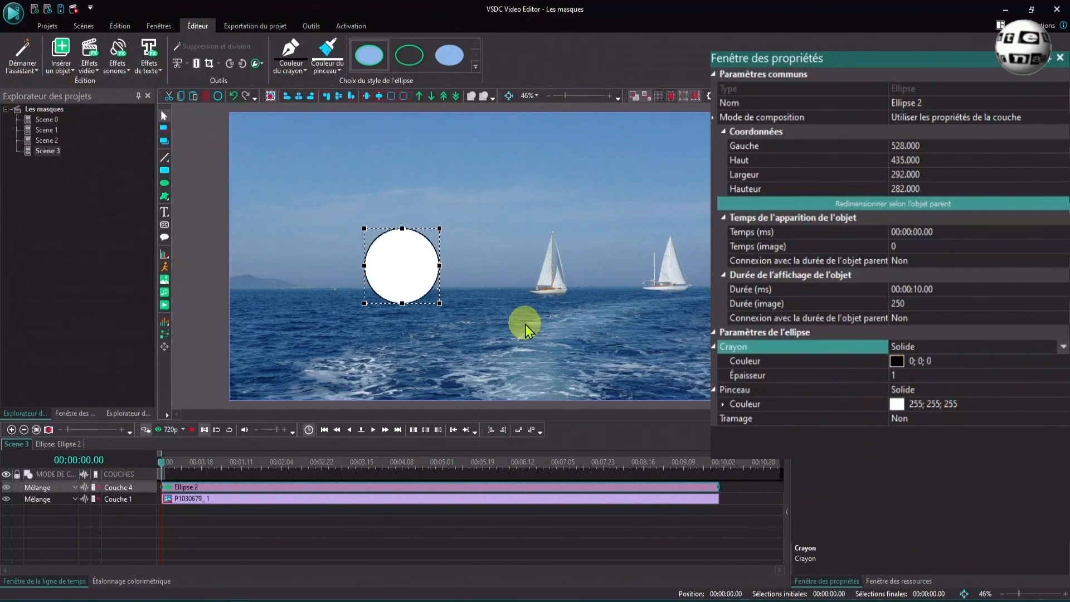
pyautogui.click(1062, 389)
pyautogui.click(1061, 390)
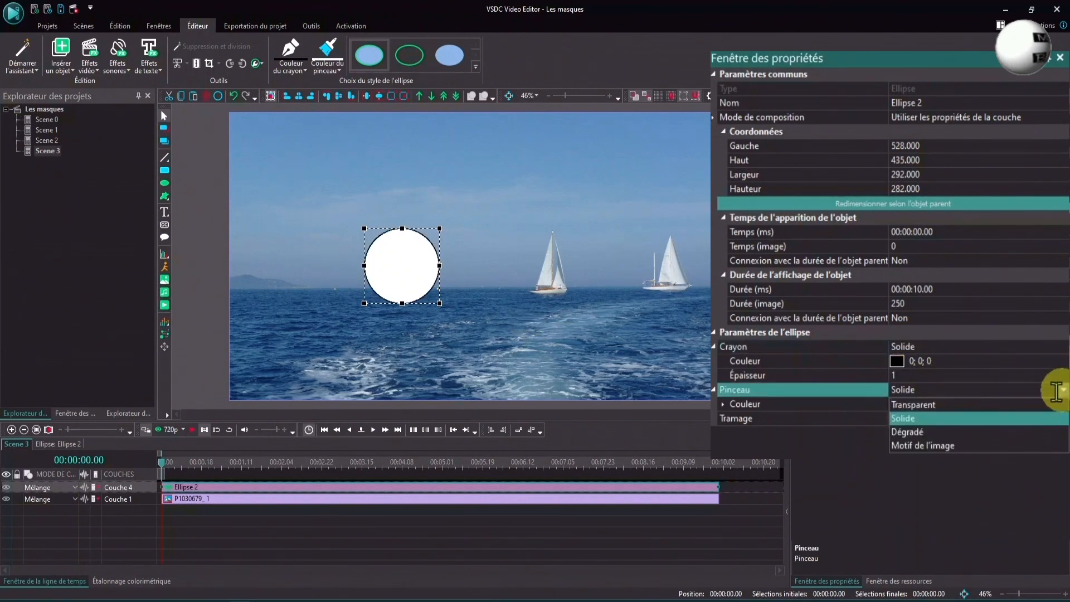
pyautogui.click(914, 405)
pyautogui.moveTo(413, 266); pyautogui.dragTo(400, 269)
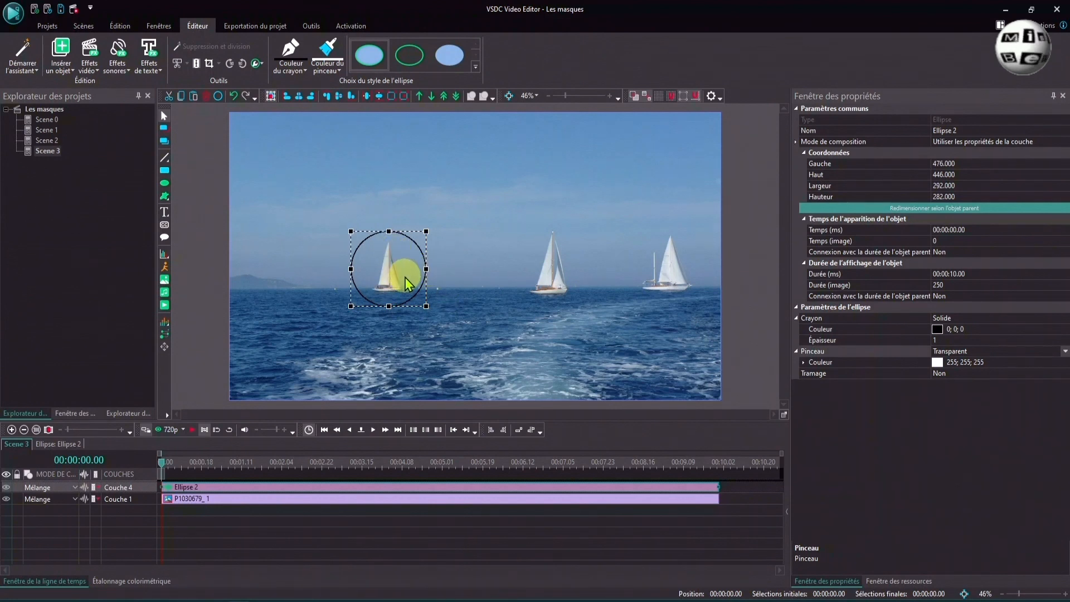
pyautogui.moveTo(351, 269); pyautogui.dragTo(412, 268)
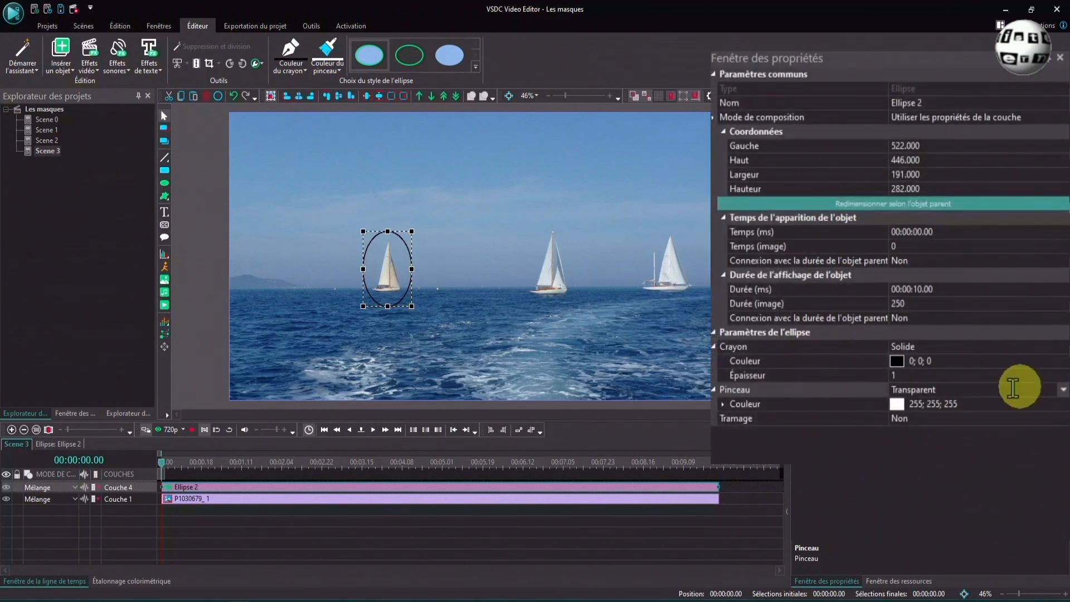
# Step: Make the ellipse's outline transparent and set its fill back to solid
pyautogui.click(1063, 348)
pyautogui.click(1063, 348)
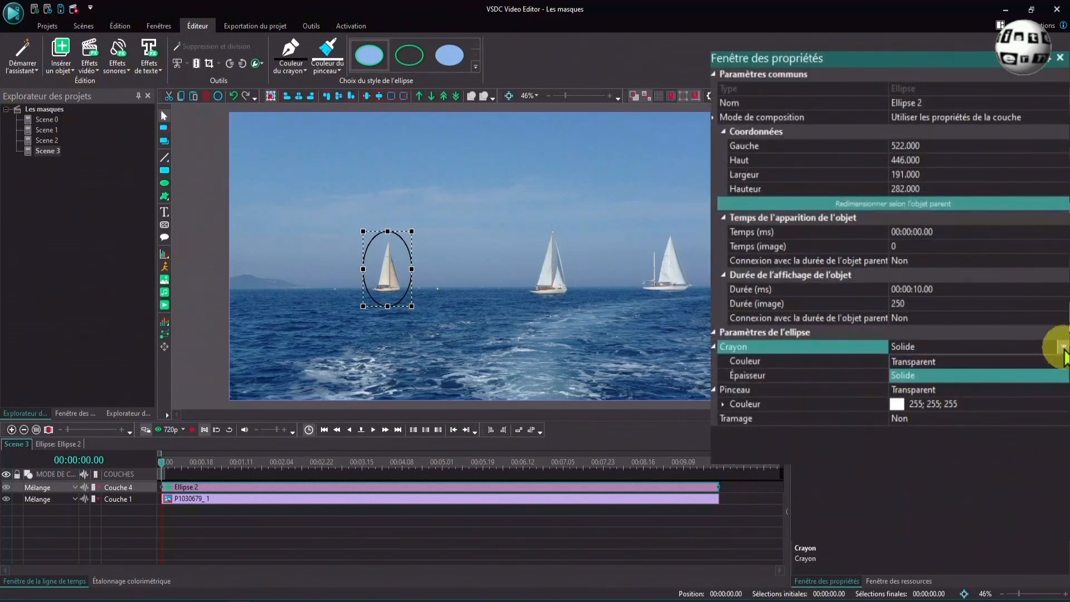
pyautogui.click(923, 363)
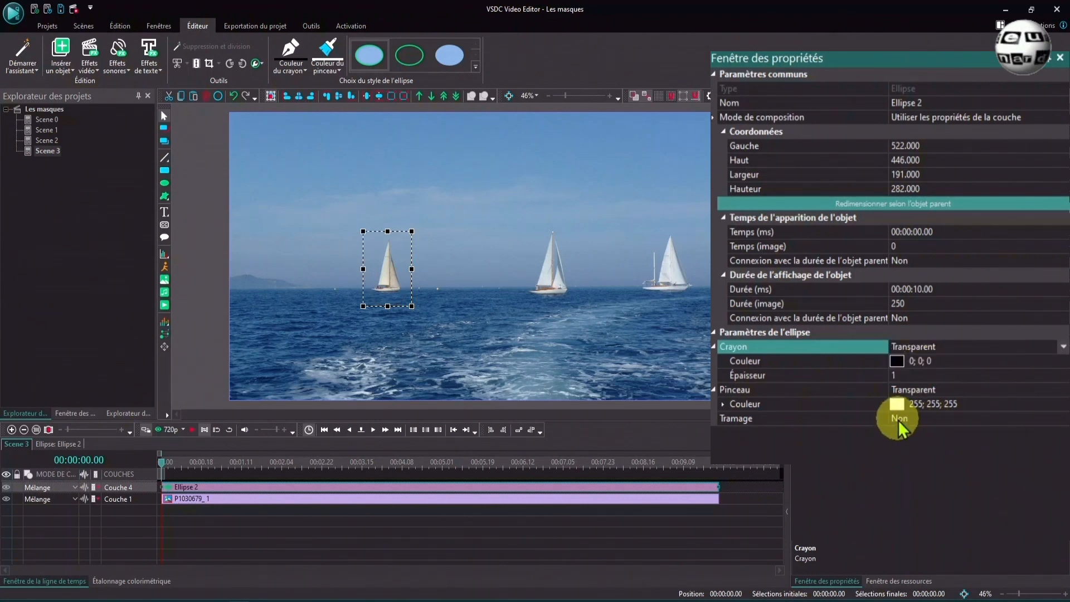
pyautogui.click(1061, 390)
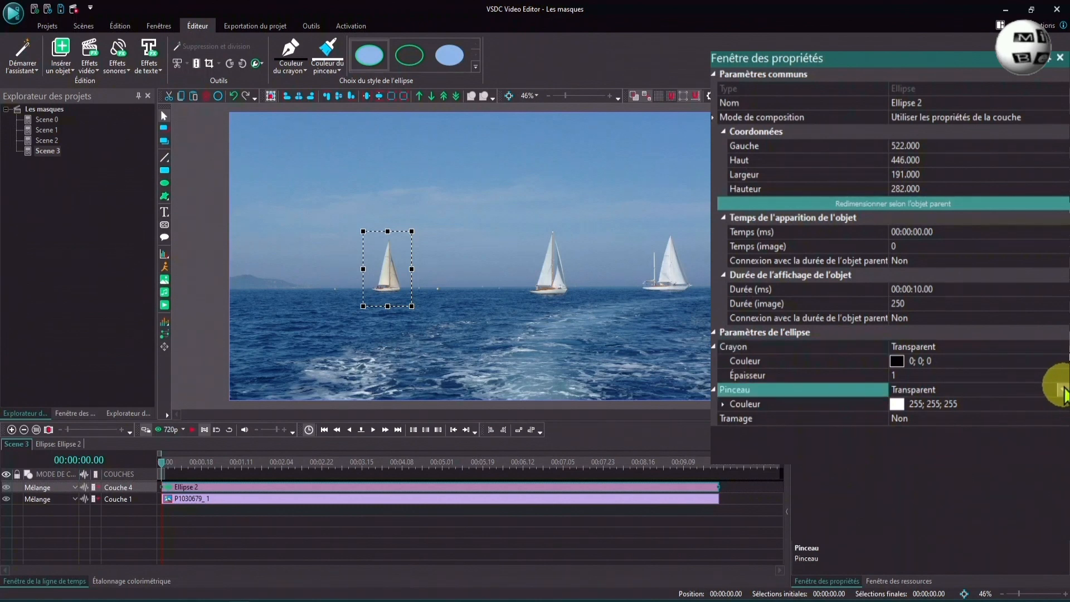
pyautogui.click(1063, 390)
pyautogui.click(907, 422)
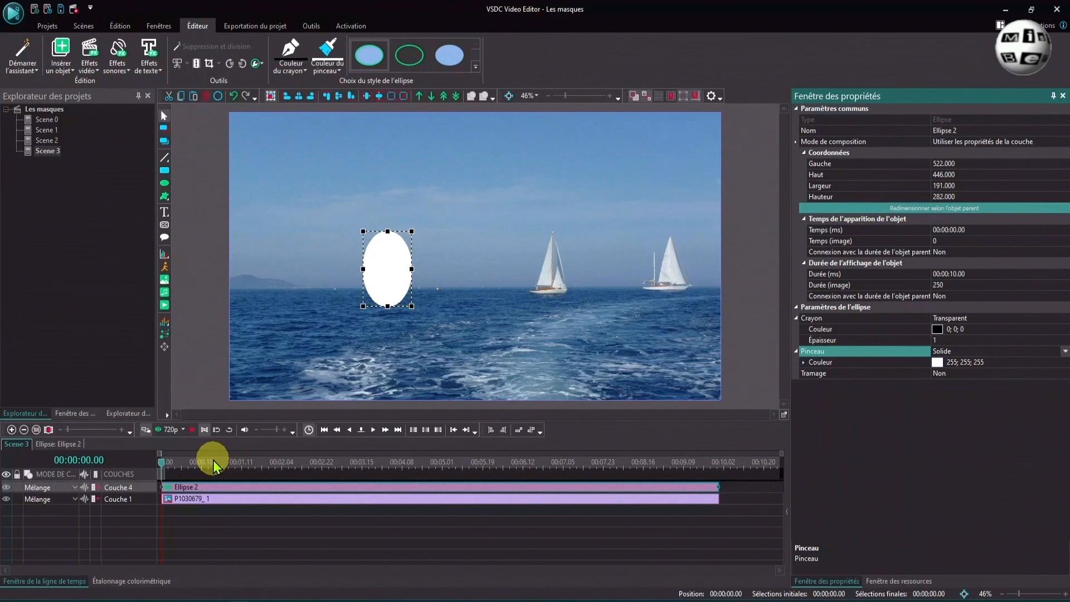
# Step: Copy the sailboats image P1030679_1 and paste it inside Ellipse 2
pyautogui.click(200, 501)
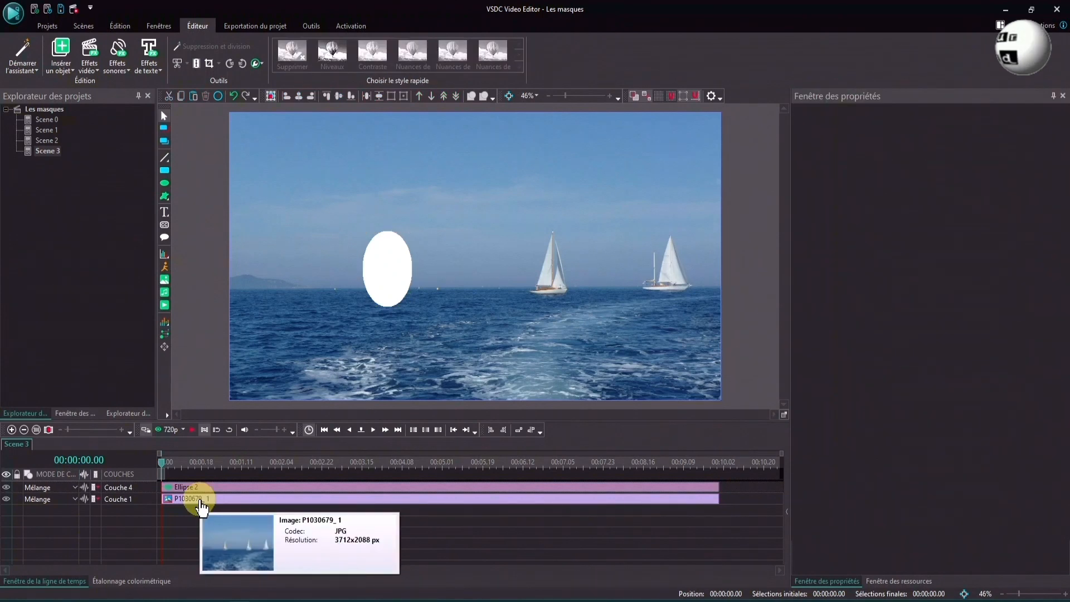
pyautogui.rightClick(202, 501)
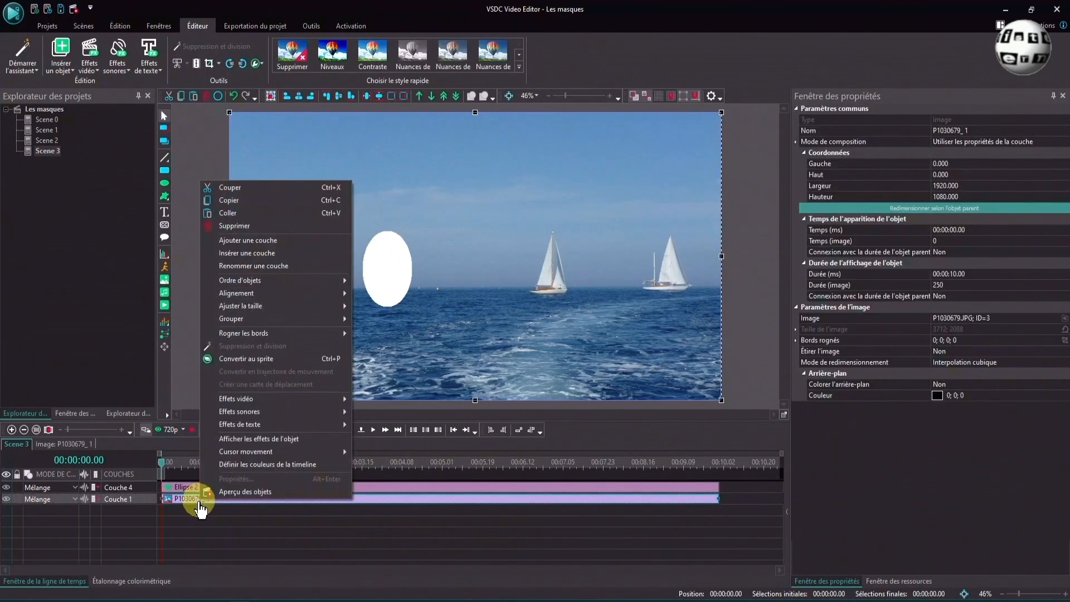
pyautogui.click(229, 200)
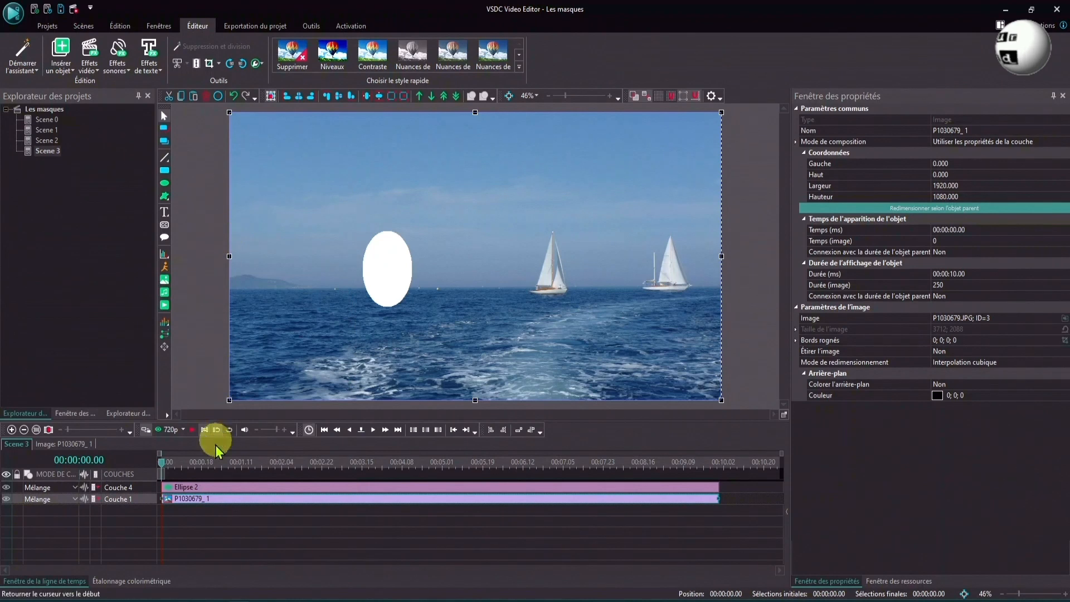
pyautogui.doubleClick(222, 487)
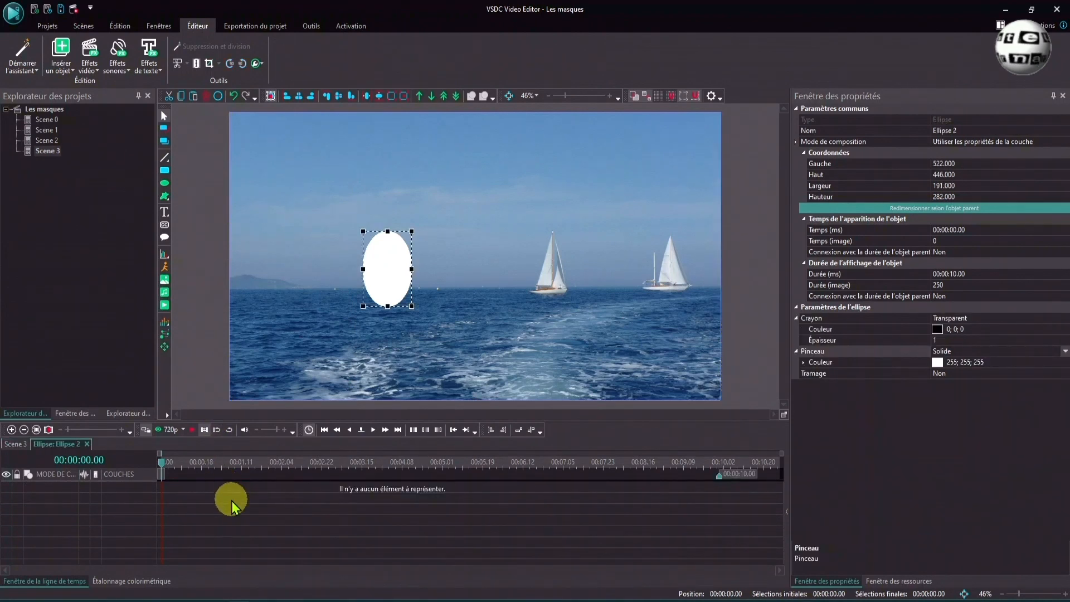
pyautogui.rightClick(232, 500)
pyautogui.click(266, 215)
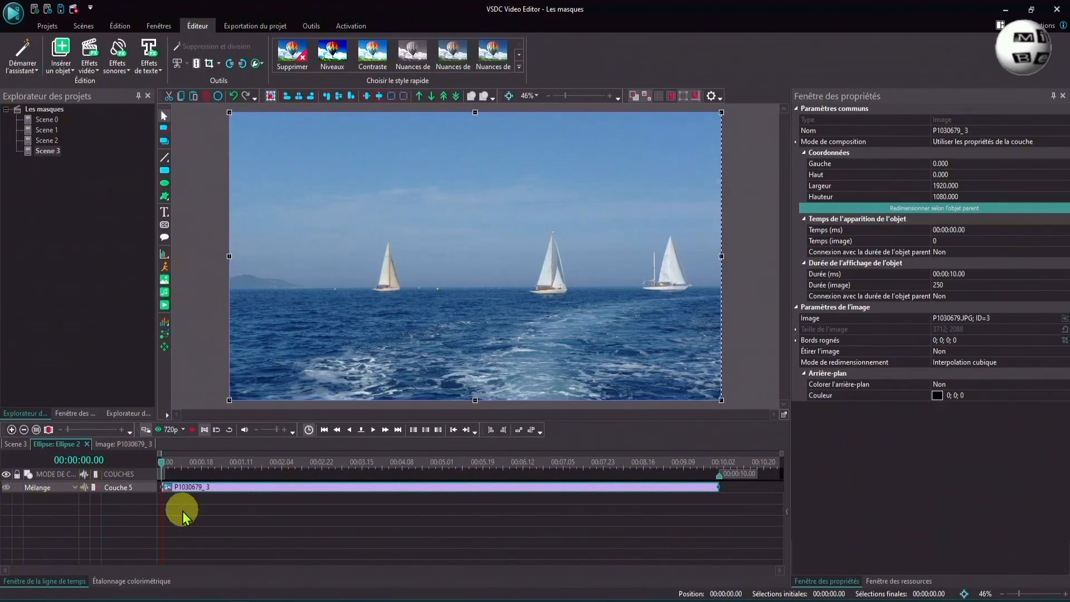
# Step: Hide the pasted image's layer and insert the file P1030679.JPG inside the ellipse at the cursor position
pyautogui.click(8, 489)
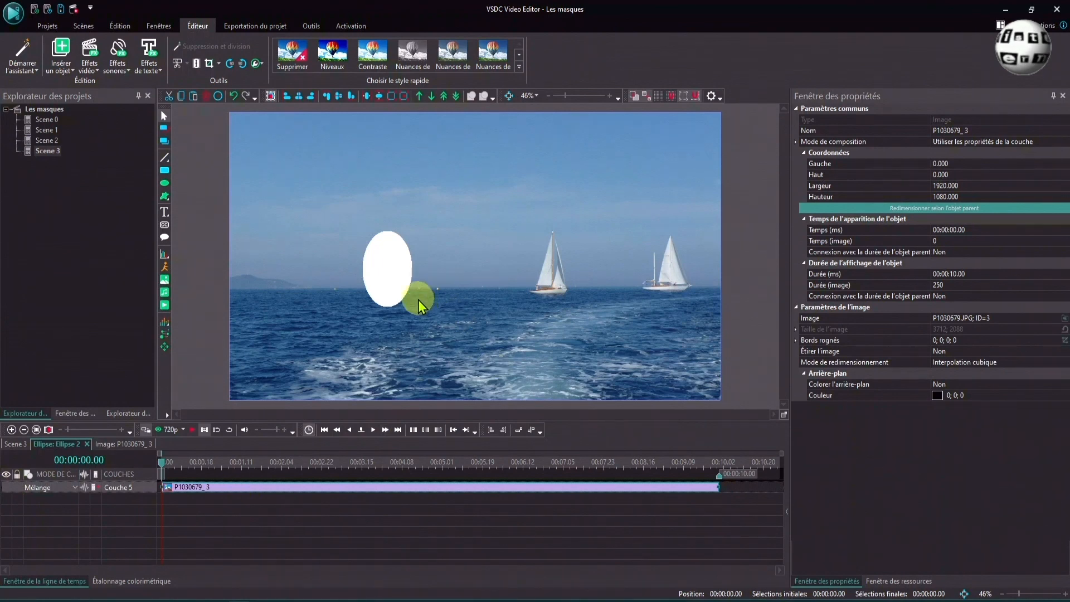
pyautogui.click(165, 279)
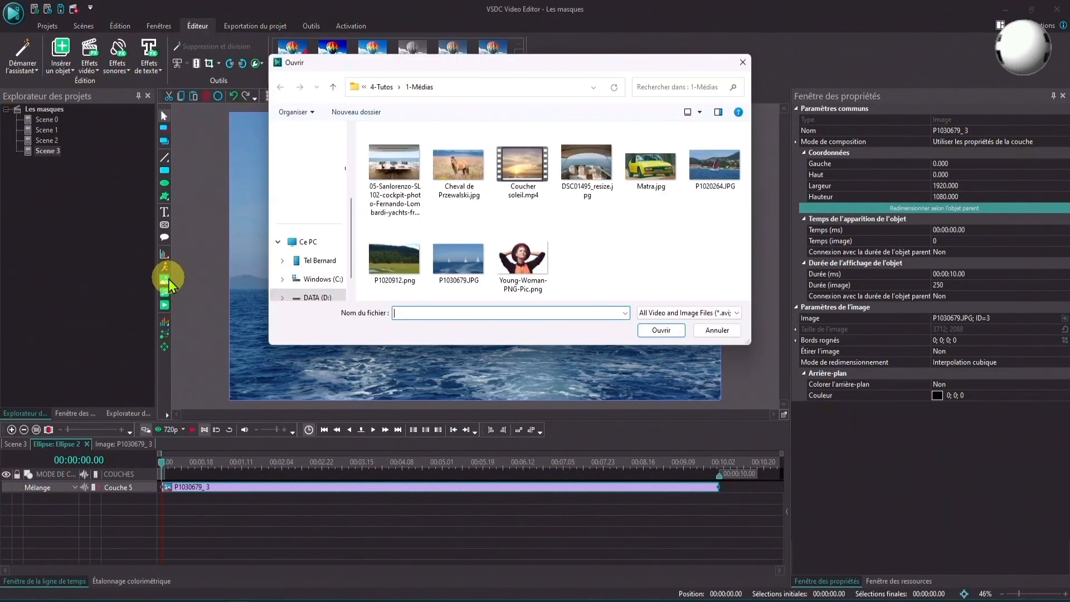
pyautogui.doubleClick(458, 259)
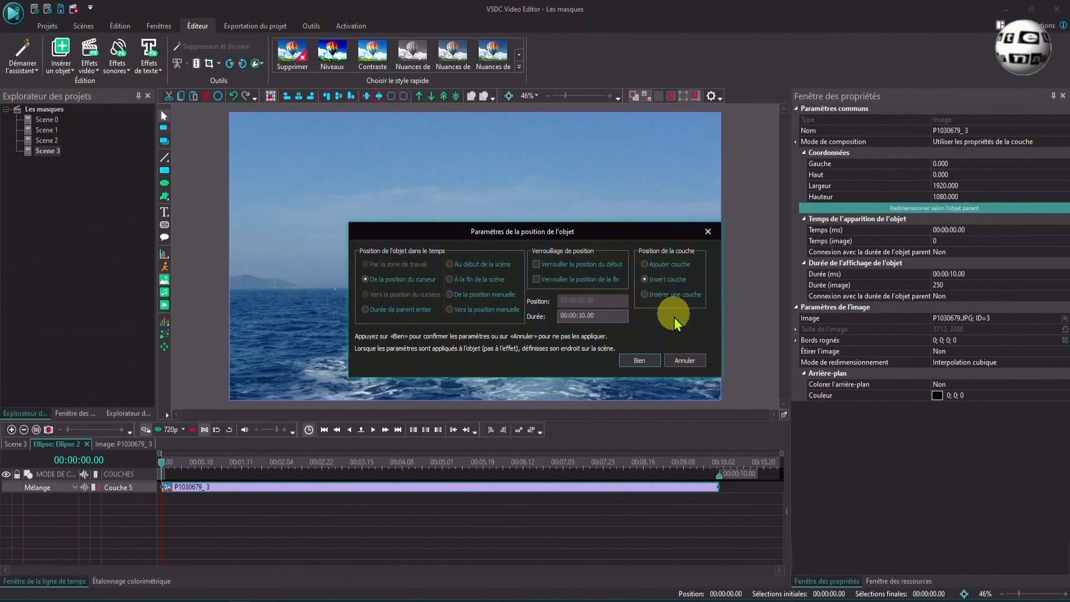
pyautogui.click(639, 360)
pyautogui.click(398, 261)
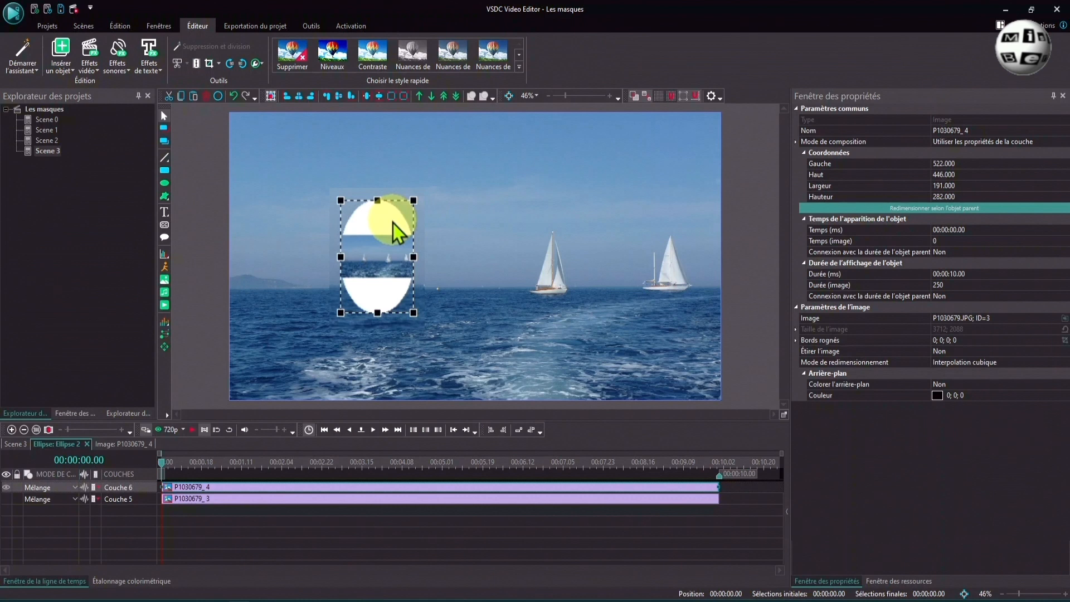
# Step: Show the pasted image's layer again, then hide and delete the image inserted from the file
pyautogui.click(8, 500)
pyautogui.click(7, 488)
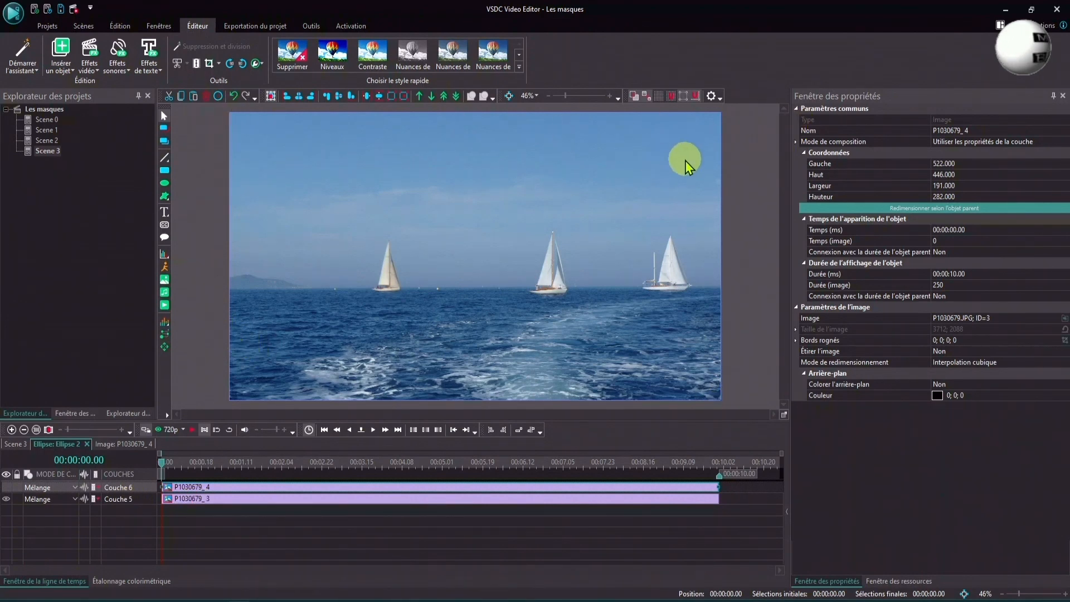
pyautogui.rightClick(225, 495)
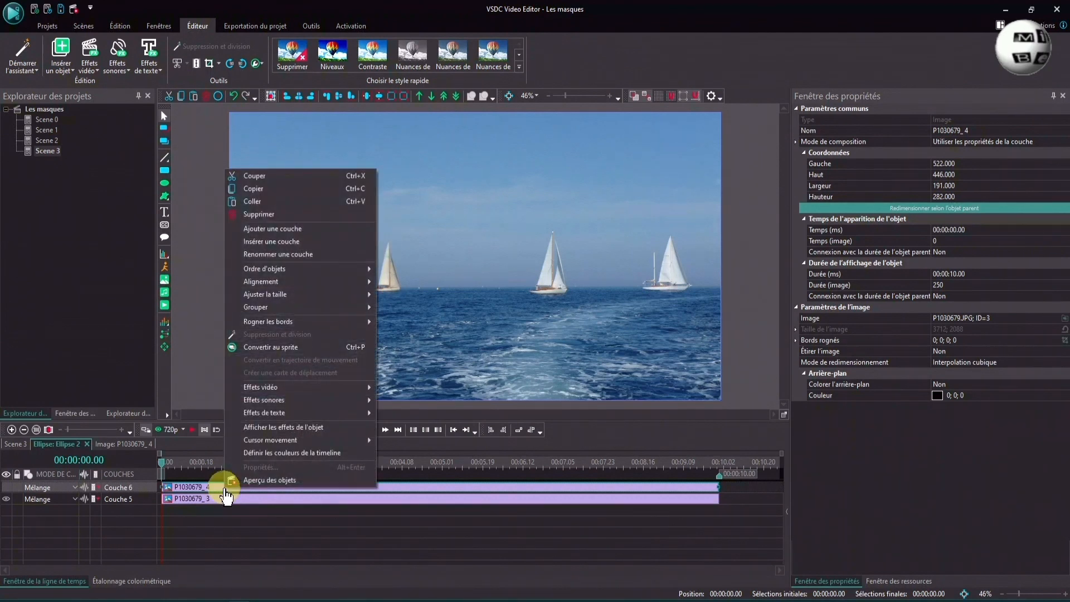
pyautogui.click(250, 214)
# Step: Set the composition mode of the pasted image's layer to Source in
pyautogui.click(216, 489)
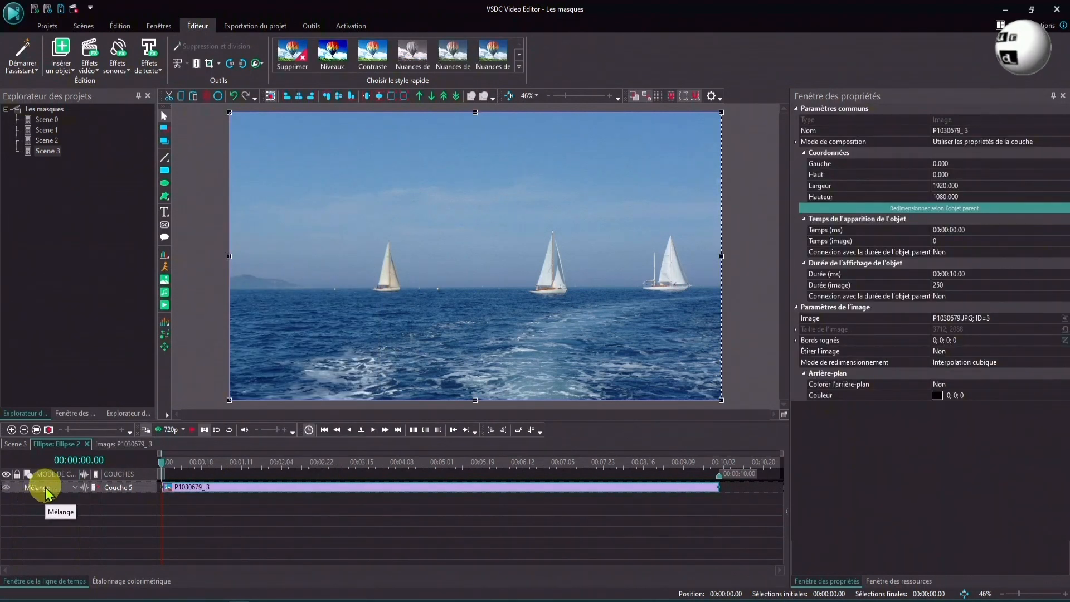
pyautogui.click(74, 488)
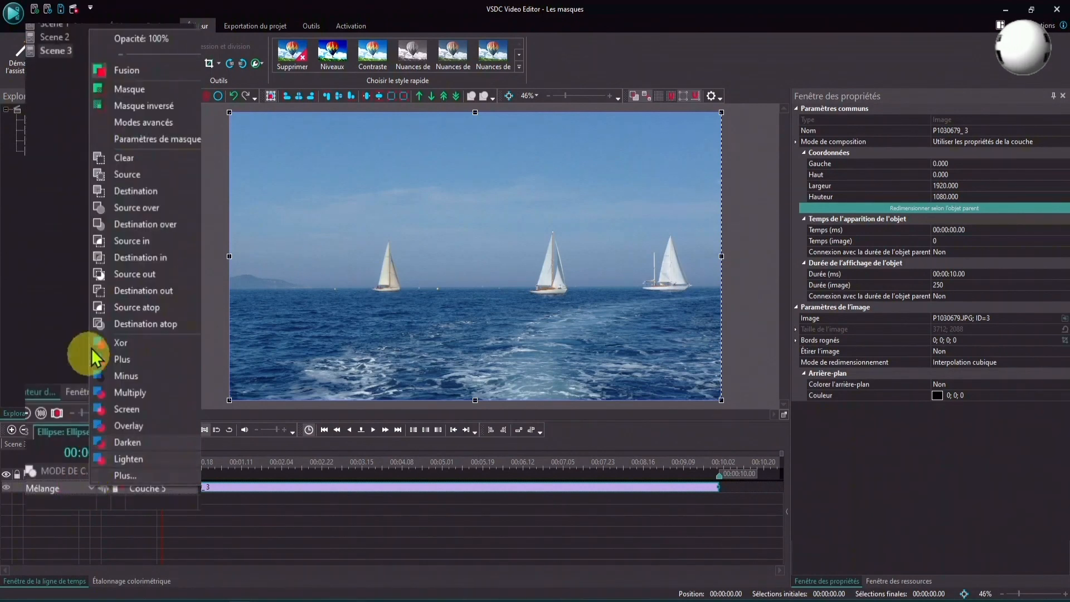
pyautogui.click(129, 245)
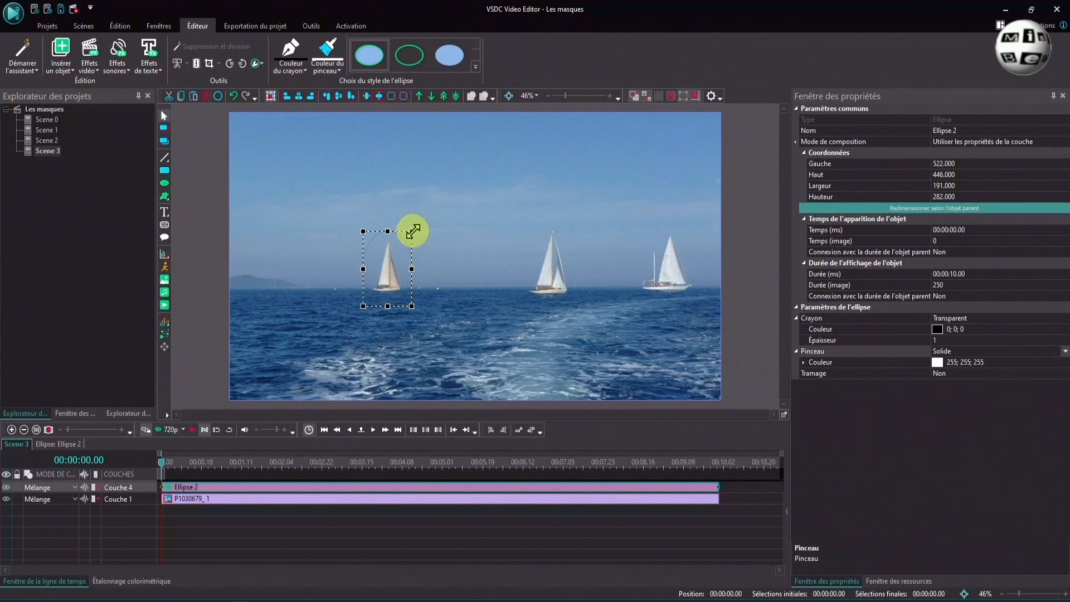
# Step: Enlarge the ellipse proportionally over the leftmost sailboat to about 438 × 647 px at left 403, top 167, and preview the scene
pyautogui.moveTo(413, 230); pyautogui.dragTo(413, 231)
pyautogui.press('shift')
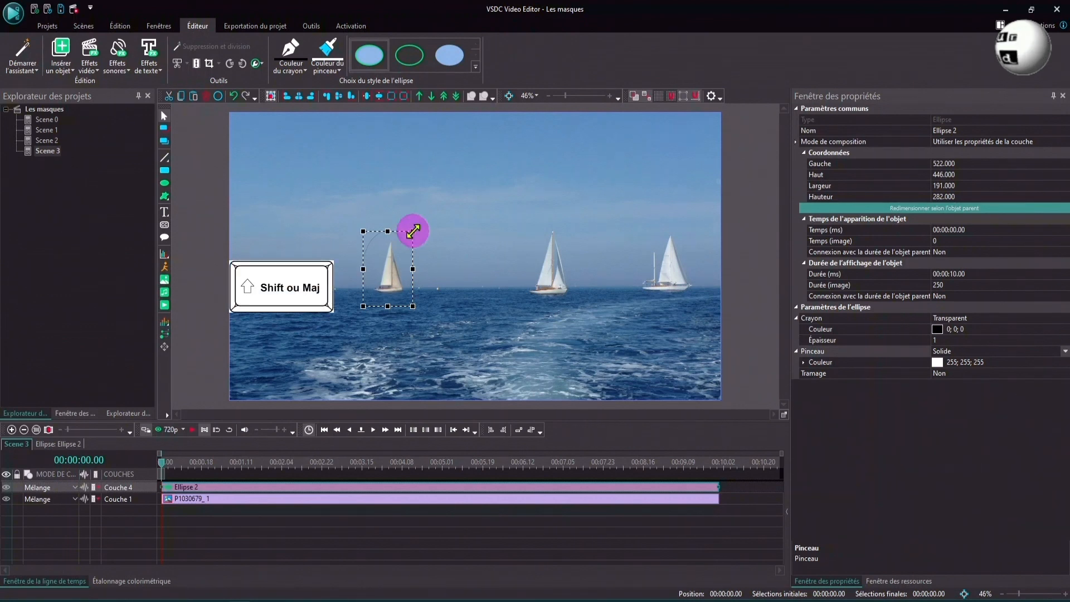
pyautogui.moveTo(413, 231); pyautogui.dragTo(473, 195)
pyautogui.moveTo(421, 236); pyautogui.dragTo(395, 253)
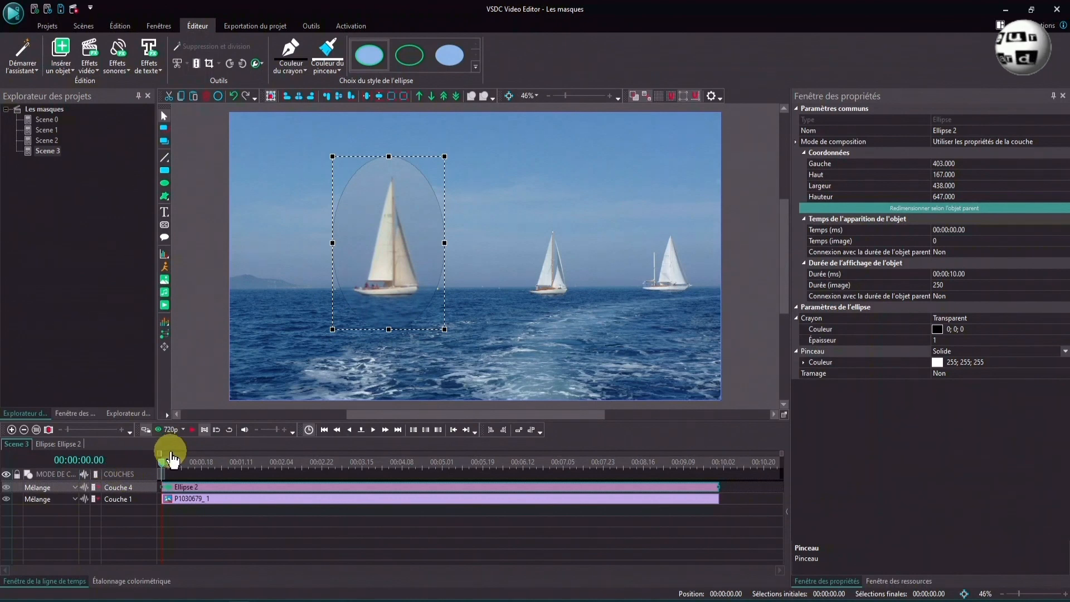
pyautogui.click(172, 431)
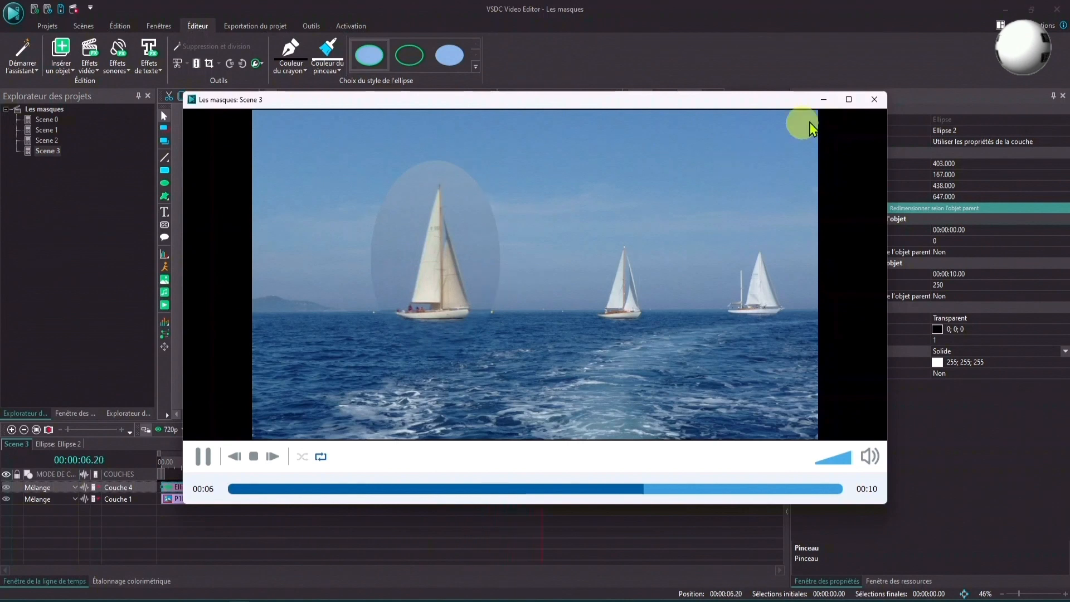
# Step: Close the scene preview and set the display duration of the young woman's image to 00:01:00.00
pyautogui.click(874, 99)
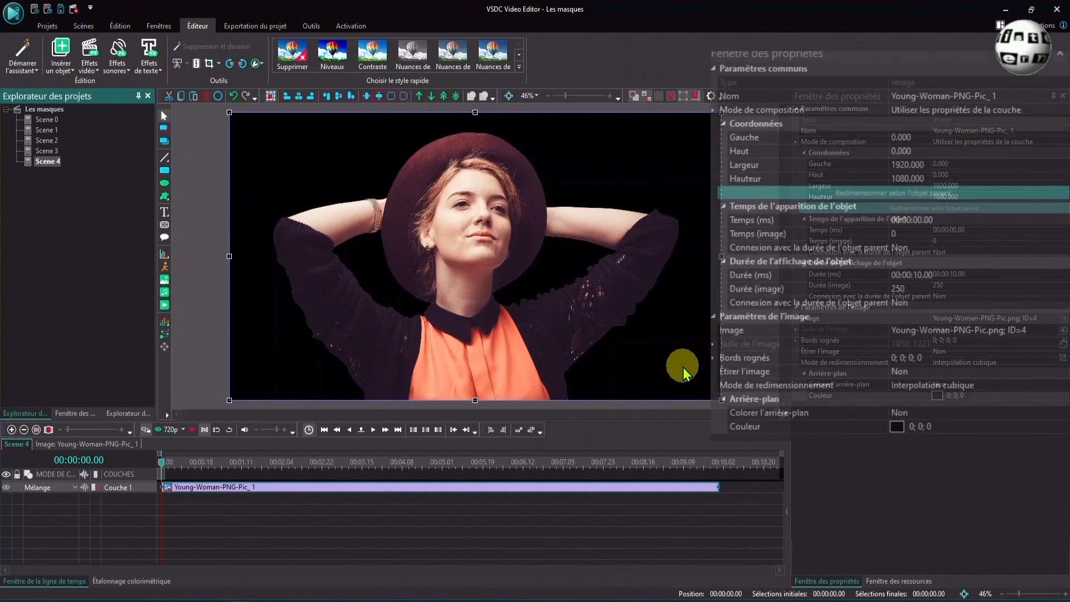
pyautogui.click(909, 276)
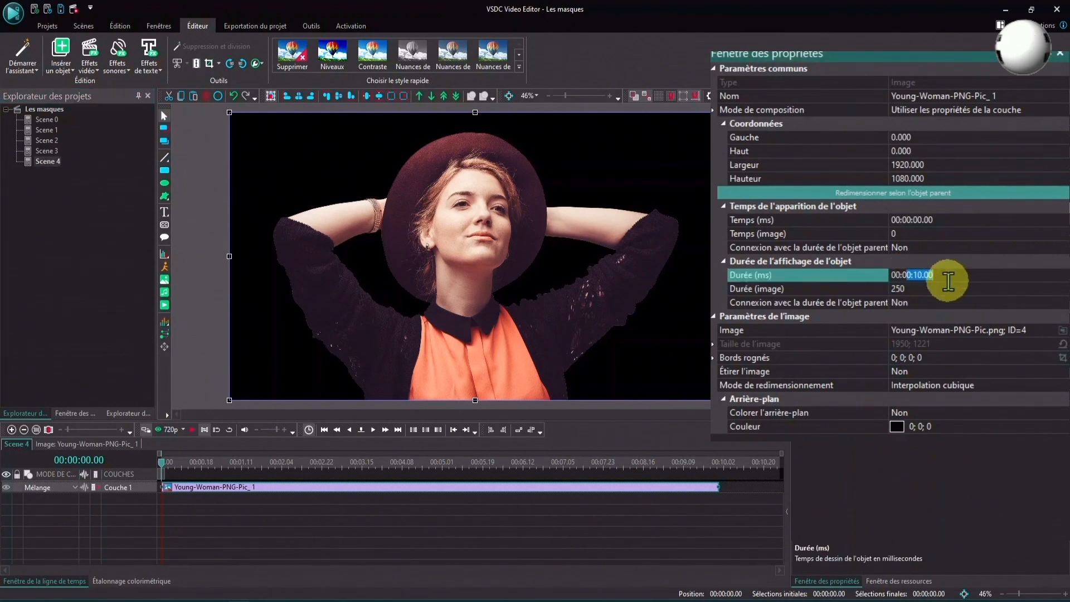
pyautogui.write('1:00.00')
pyautogui.press('Return')
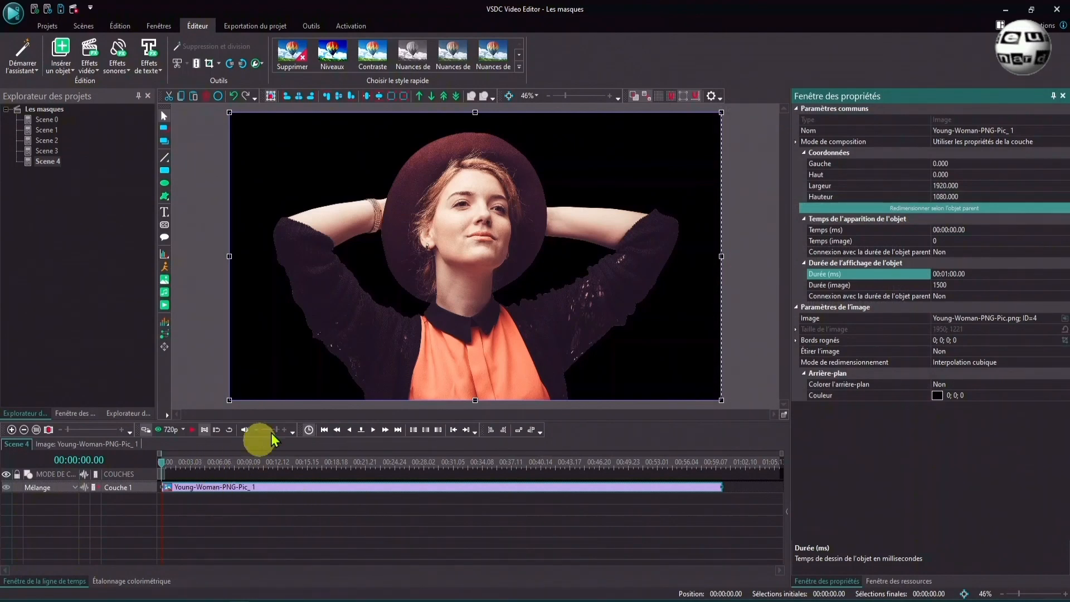
# Step: Apply a clipping mask effect (Masque d'écrêtage) to the young woman's image for the parent's entire duration
pyautogui.click(94, 56)
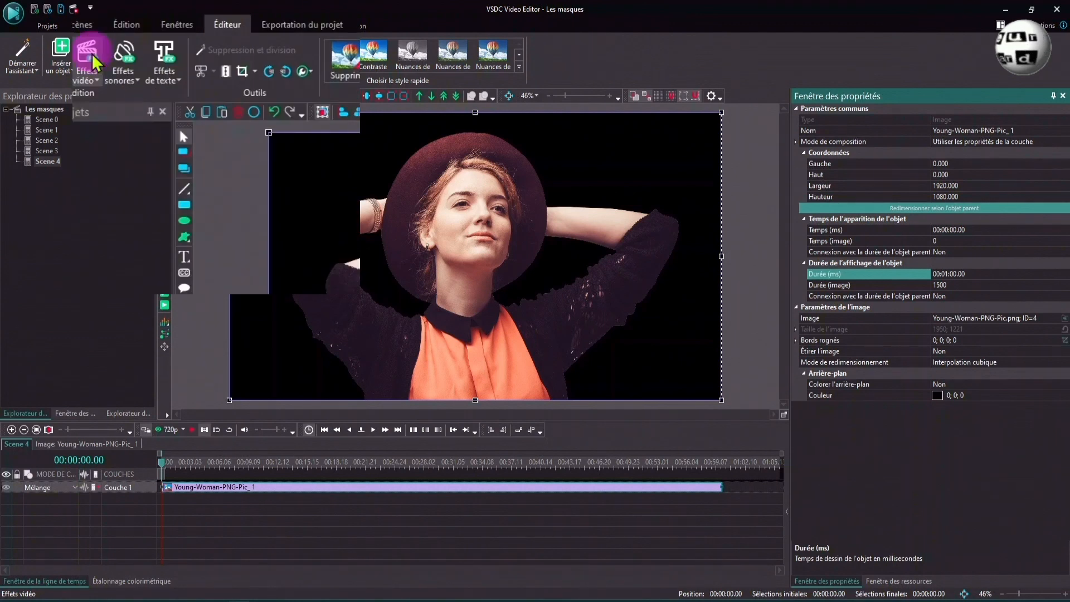
pyautogui.moveTo(94, 167)
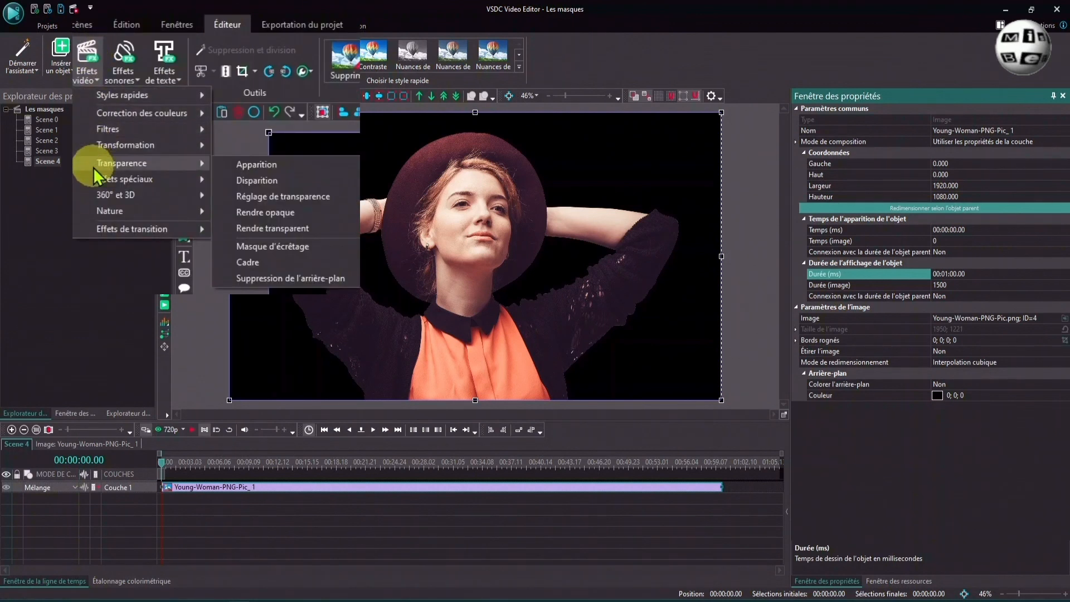
pyautogui.click(292, 248)
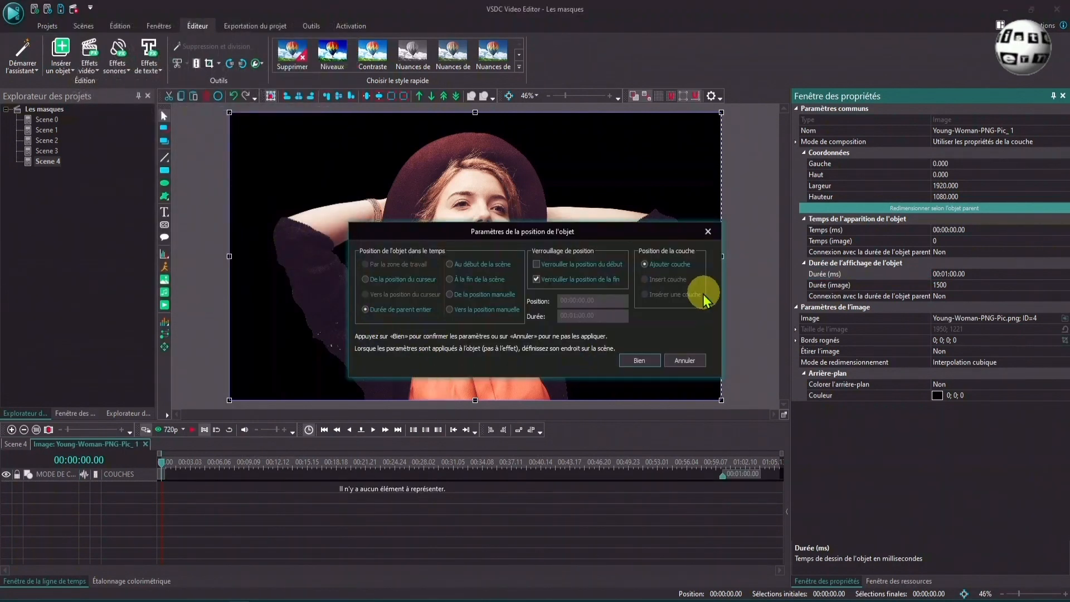
pyautogui.click(641, 360)
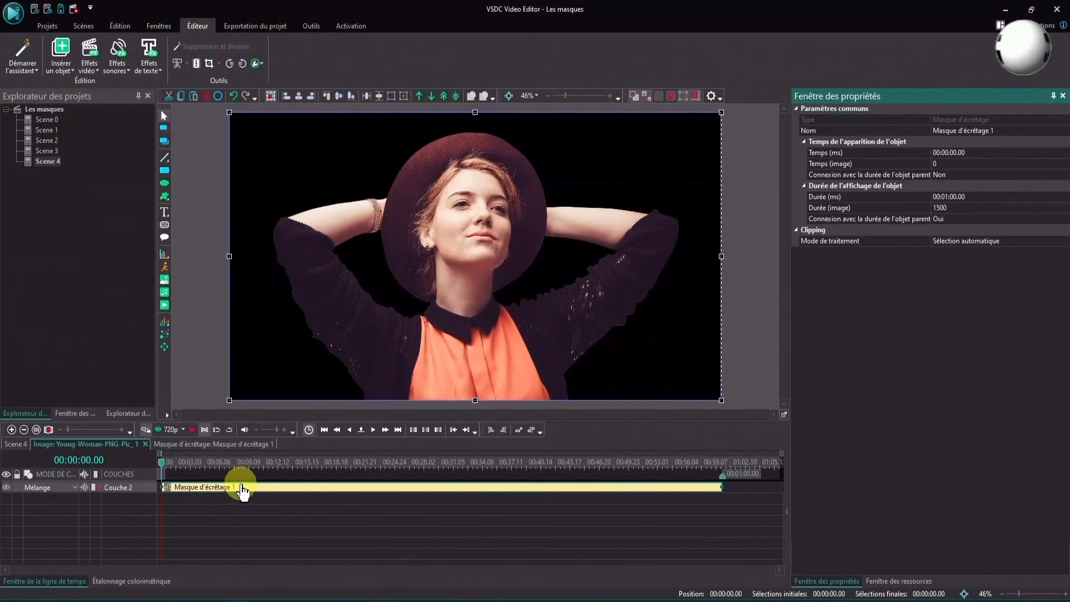
# Step: Insert the video Coucher soleil.mp4 inside the clipping mask at the cursor position and set its layer's composition mode to Screen
pyautogui.click(240, 489)
pyautogui.doubleClick(240, 488)
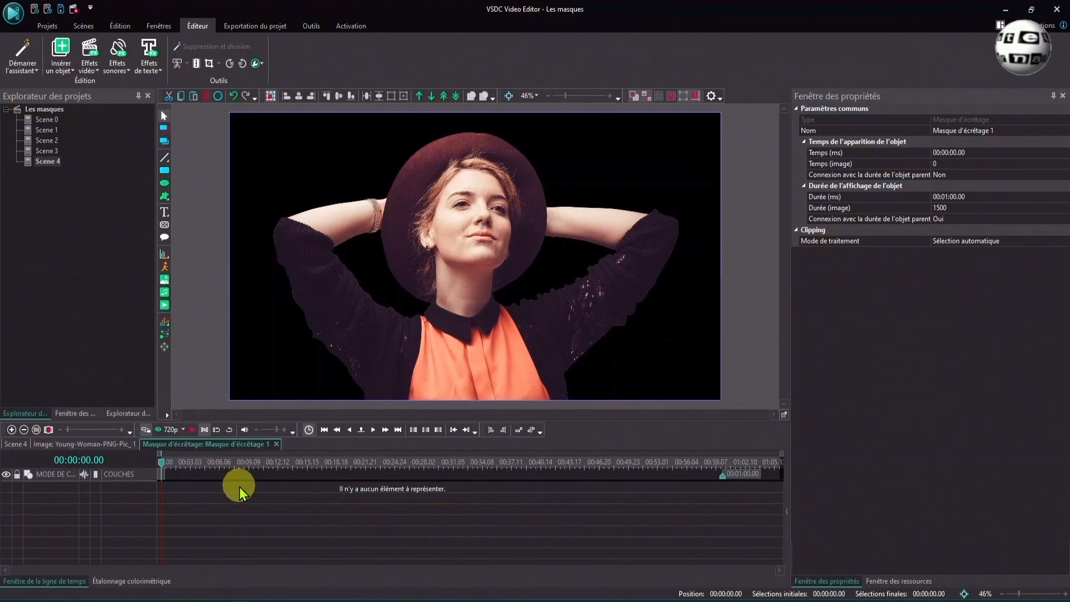
pyautogui.click(164, 304)
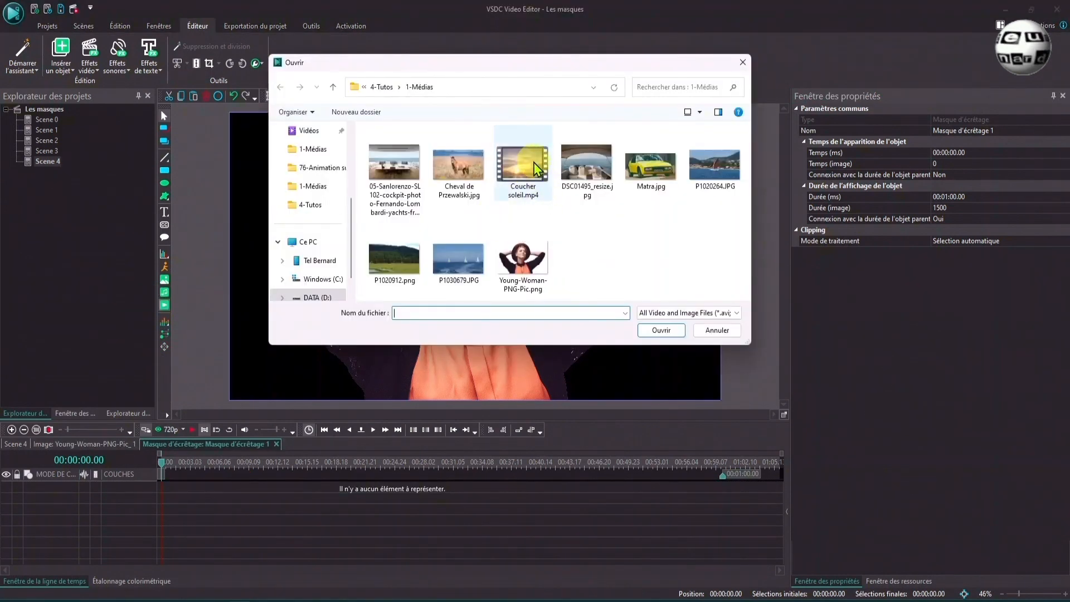
pyautogui.click(534, 165)
pyautogui.click(660, 331)
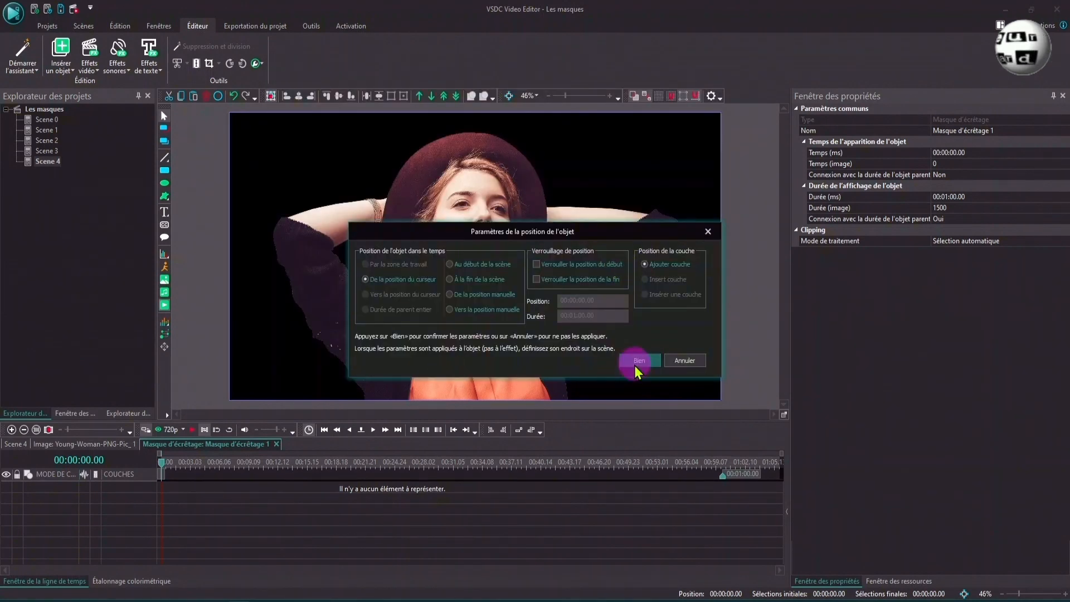
pyautogui.click(639, 363)
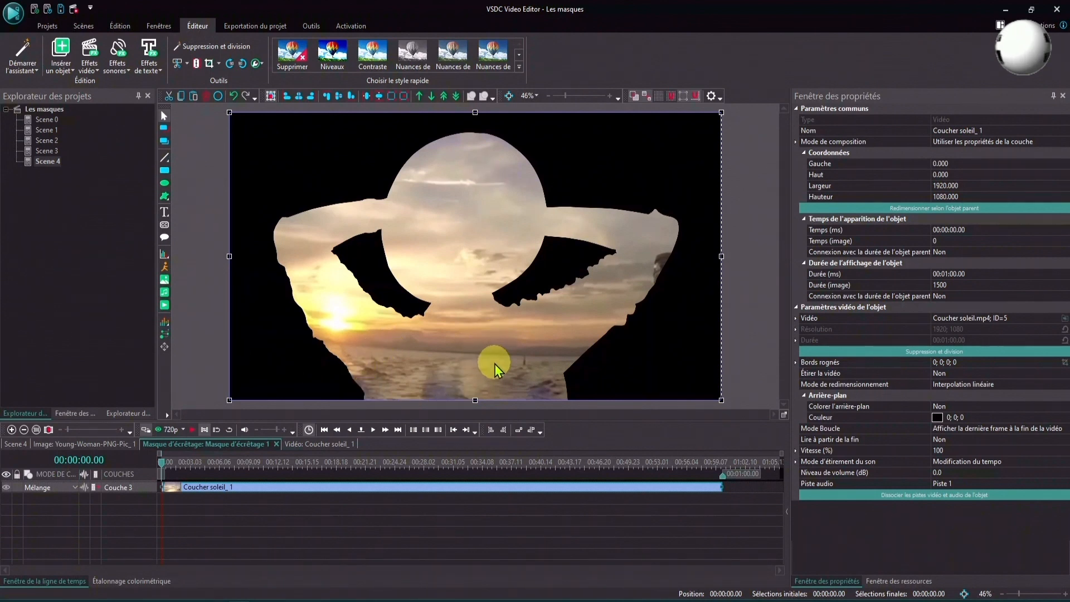
pyautogui.click(75, 488)
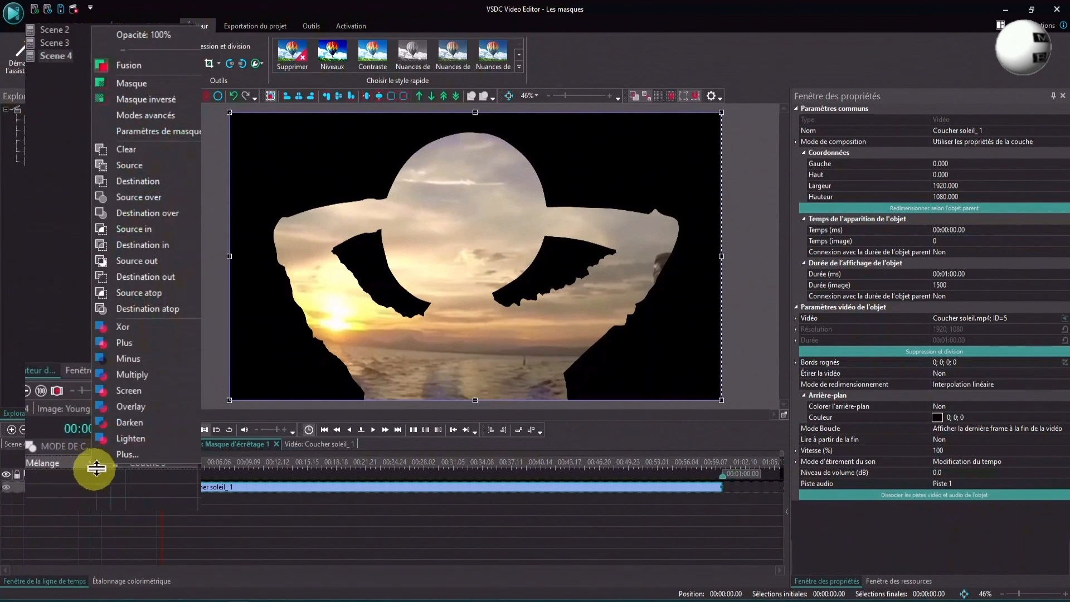
pyautogui.click(149, 394)
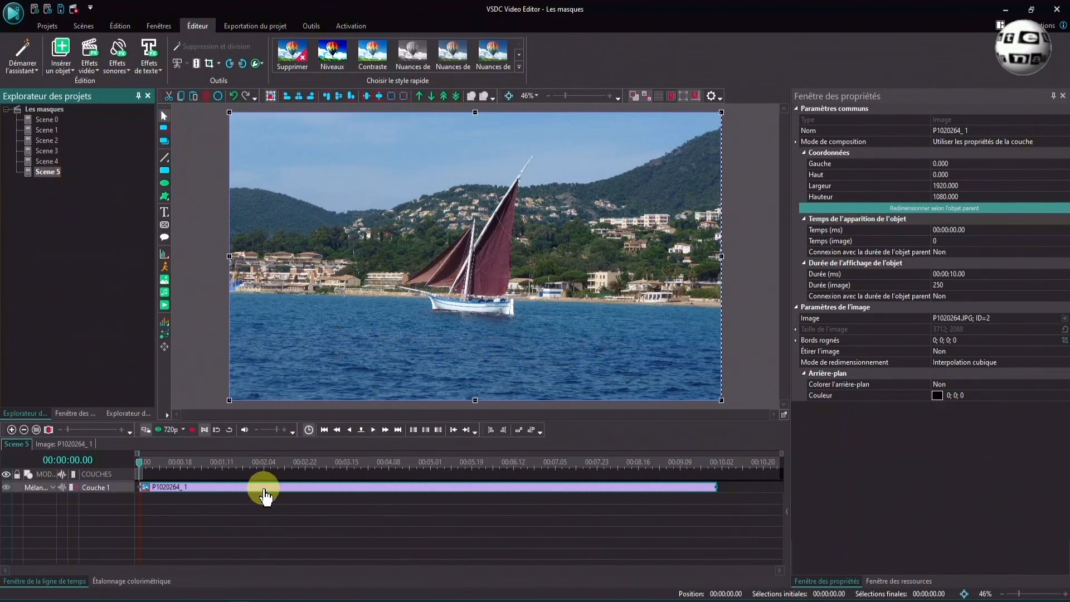
# Step: Apply a Gaussian blur to the image P1020264 in Scene 5 for the parent's entire duration
pyautogui.moveTo(266, 494)
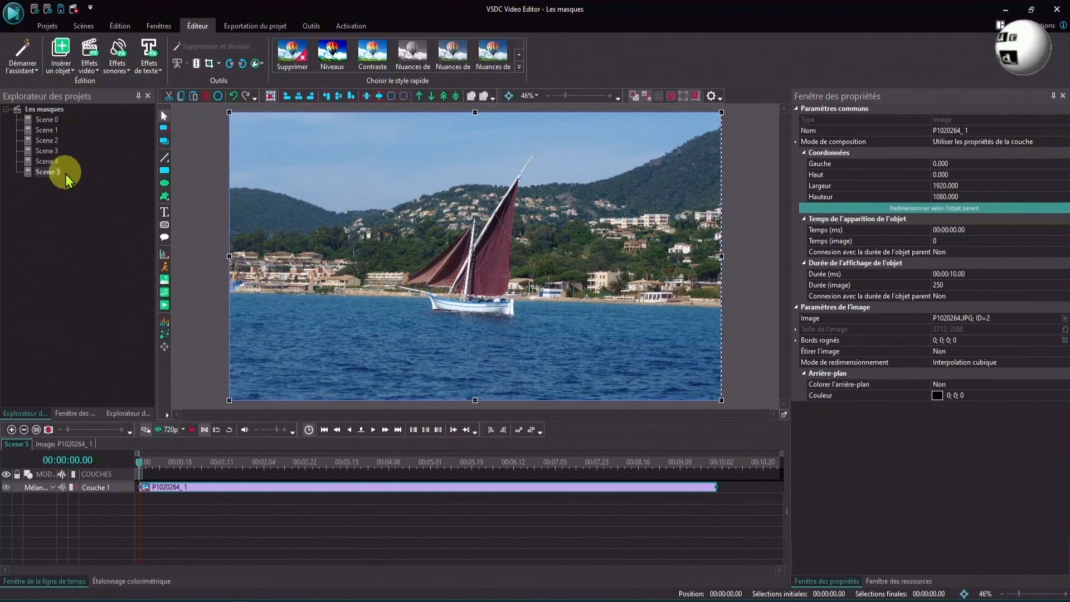
pyautogui.click(89, 55)
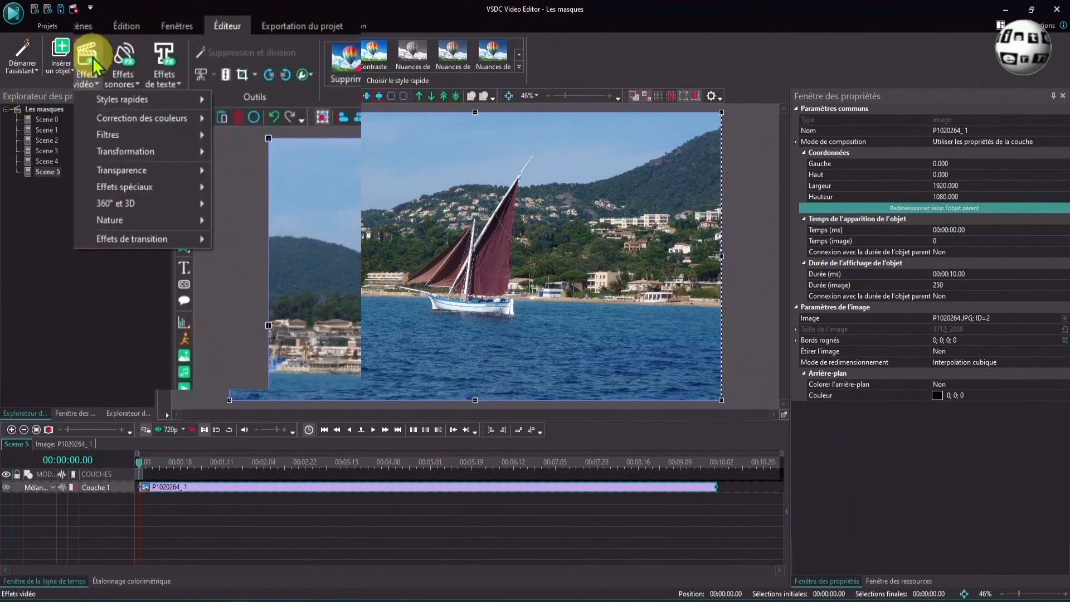
pyautogui.moveTo(95, 136)
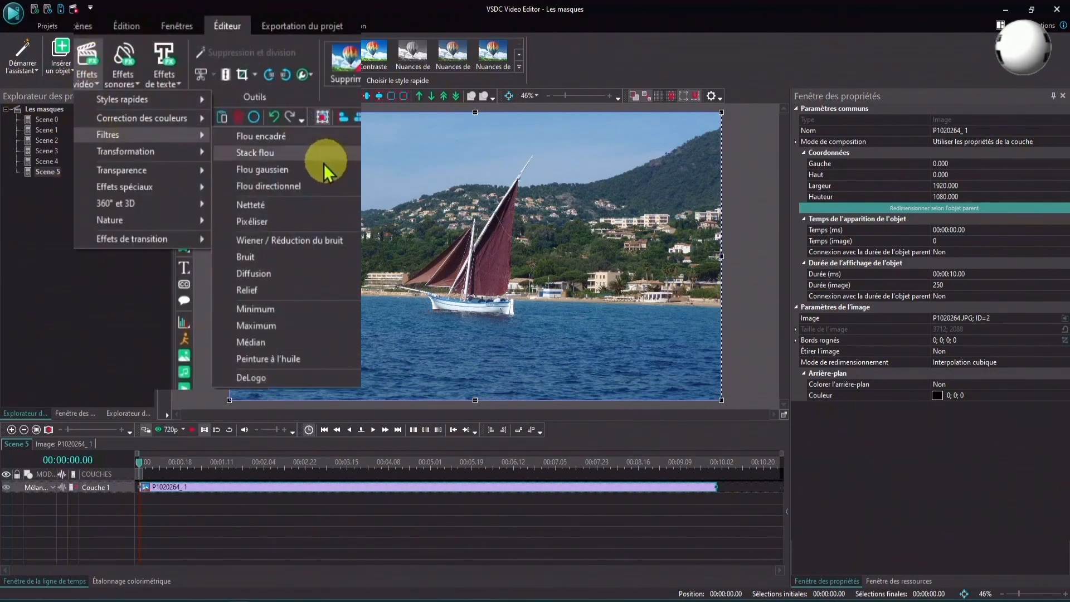
pyautogui.click(282, 176)
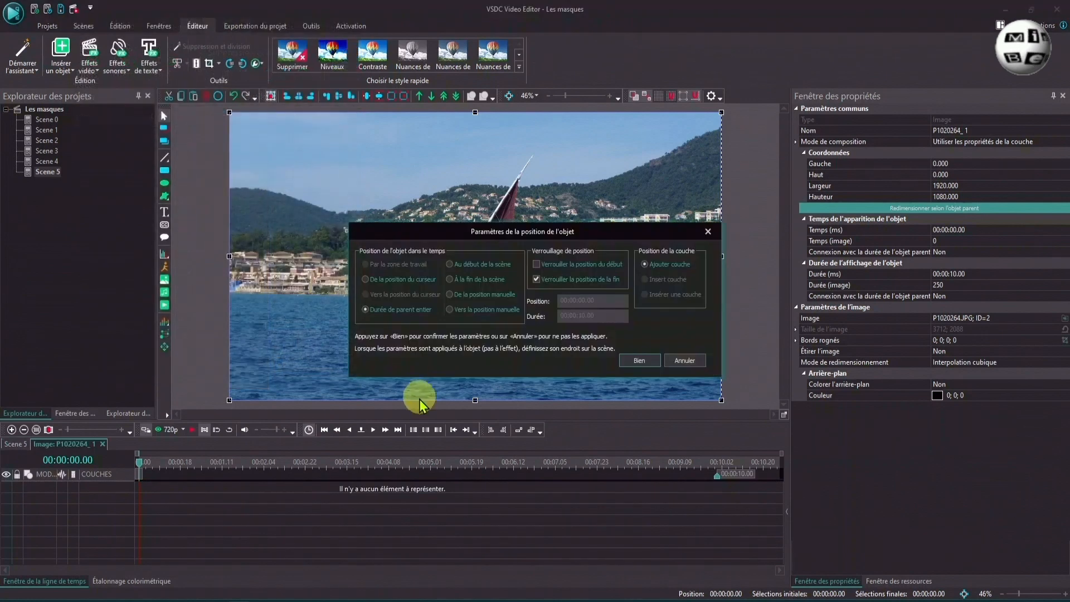
pyautogui.click(649, 361)
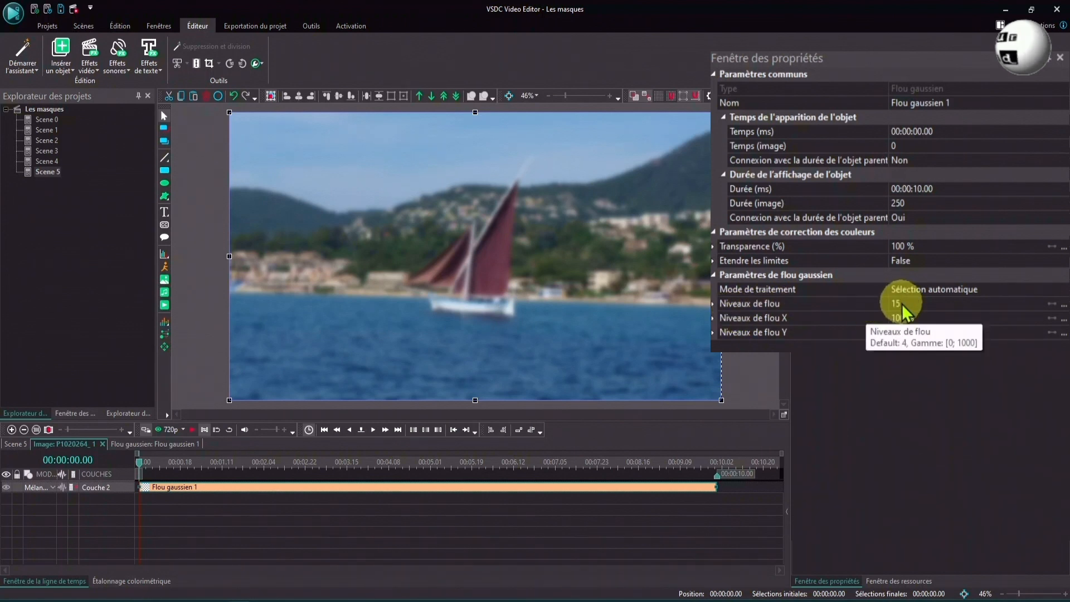
# Step: Draw an ellipse over the sailboat inside the Gaussian blur effect, lasting the parent's entire duration
pyautogui.doubleClick(359, 487)
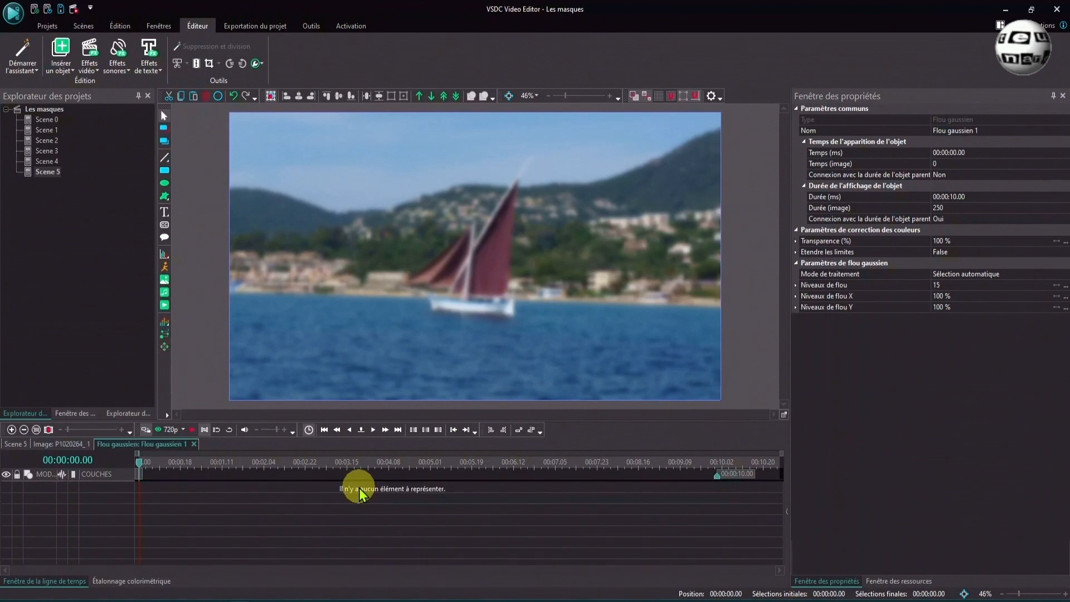
pyautogui.click(164, 184)
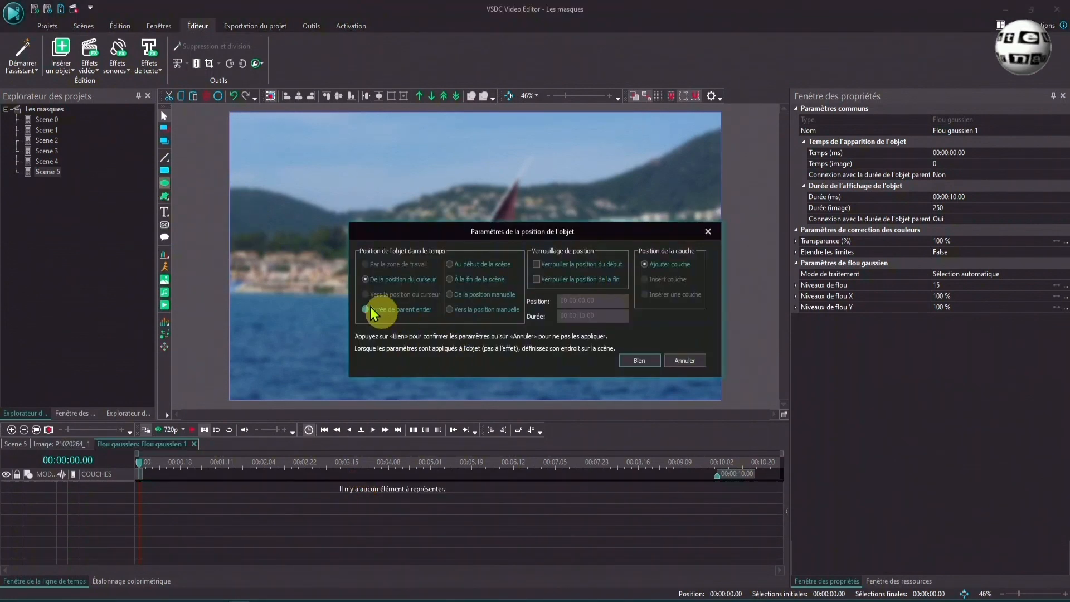
pyautogui.click(397, 310)
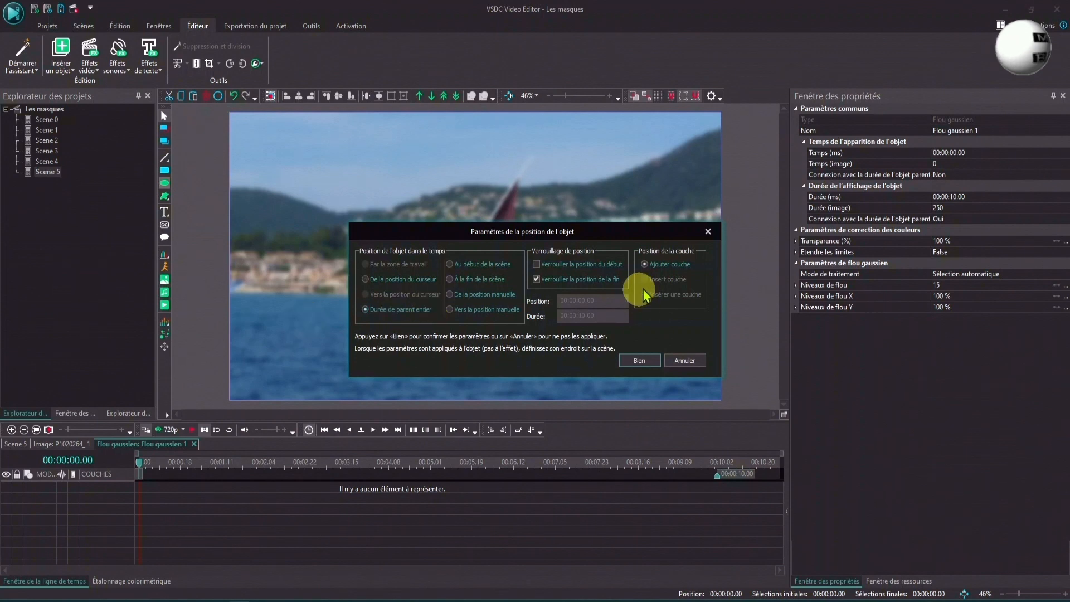
pyautogui.click(628, 362)
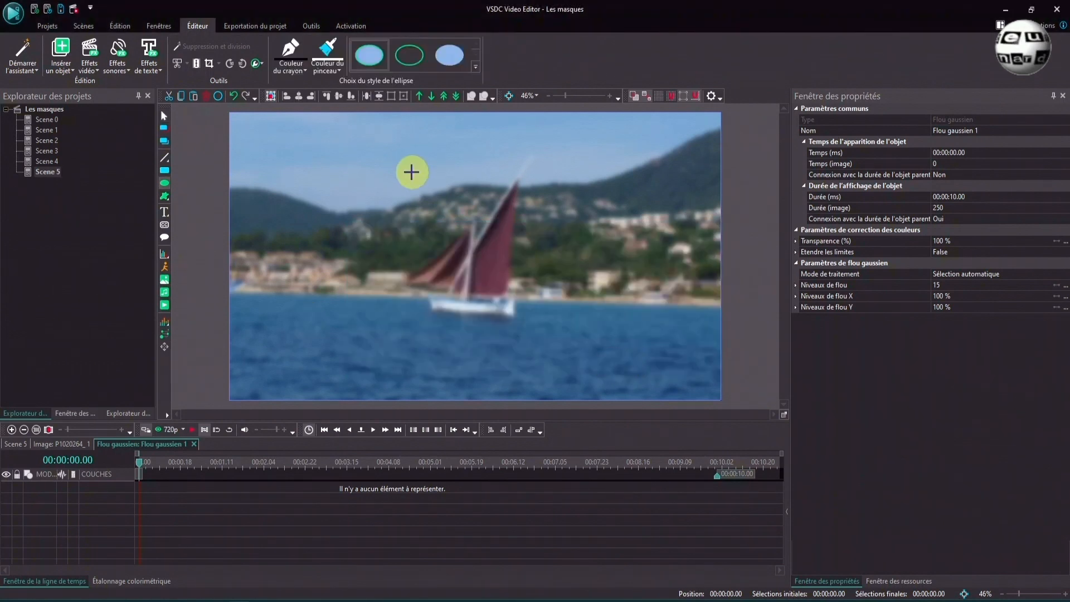
pyautogui.moveTo(404, 160); pyautogui.dragTo(562, 340)
# Step: Adjust the ellipse around the sailboat to about 722 px wide, starting at left 580, and extend it slightly upwards
pyautogui.moveTo(401, 248); pyautogui.dragTo(377, 244)
pyautogui.moveTo(470, 341); pyautogui.dragTo(471, 328)
pyautogui.click(470, 156)
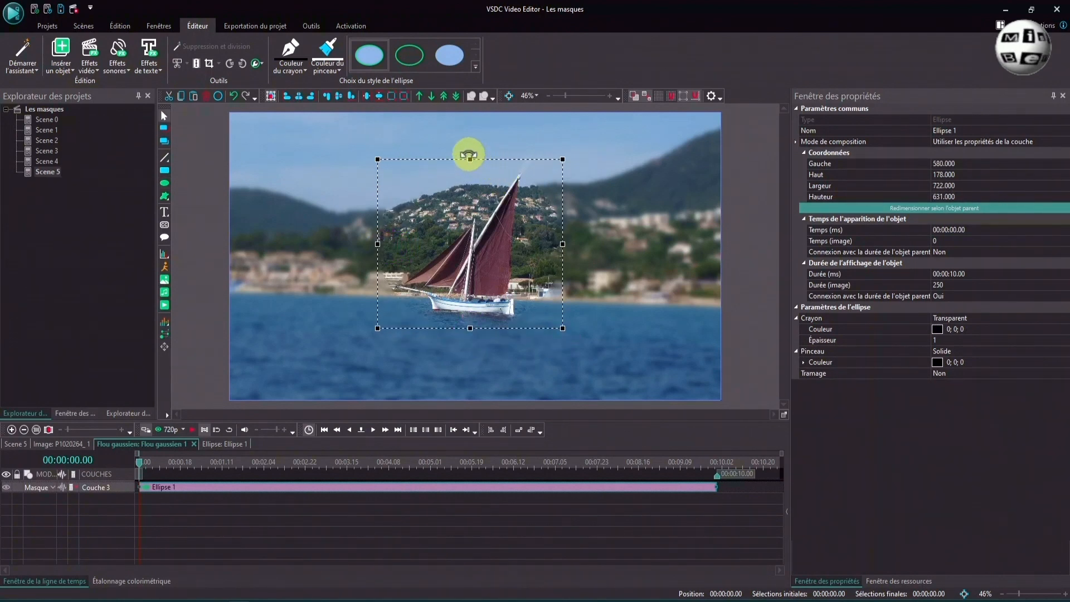
pyautogui.click(468, 222)
pyautogui.moveTo(471, 161); pyautogui.dragTo(470, 153)
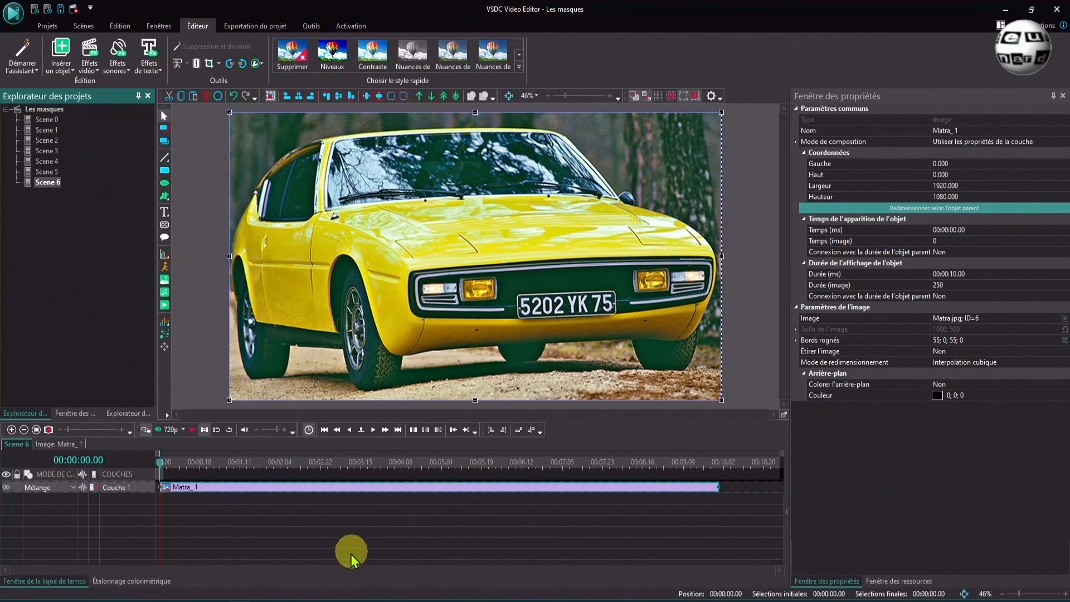
# Step: Apply a Gaussian blur to the yellow Matra car image in Scene 6 for the parent's entire duration
pyautogui.click(325, 494)
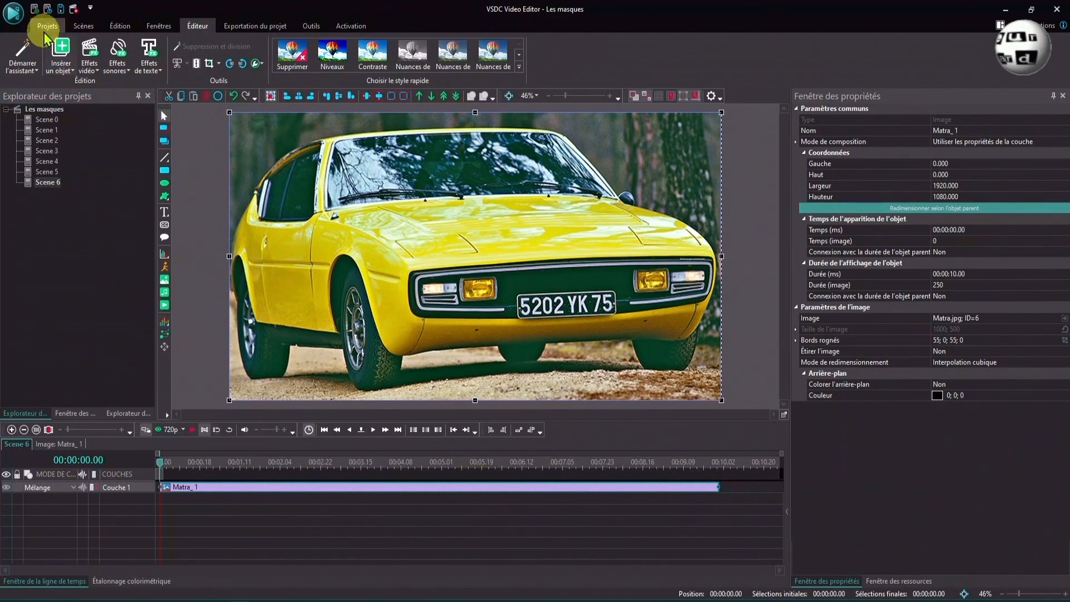
pyautogui.click(89, 54)
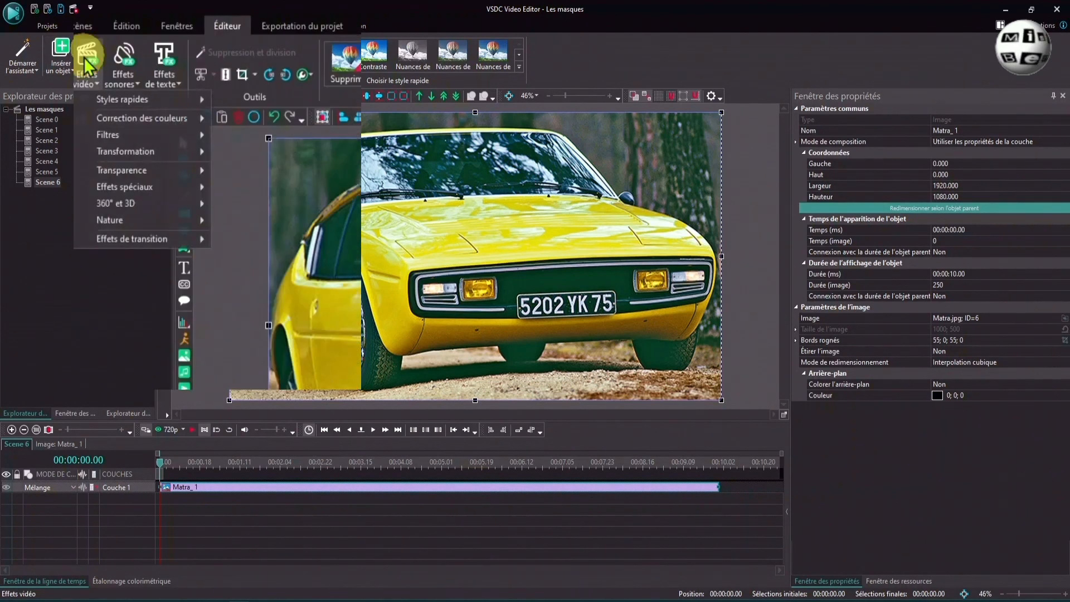
pyautogui.moveTo(100, 144)
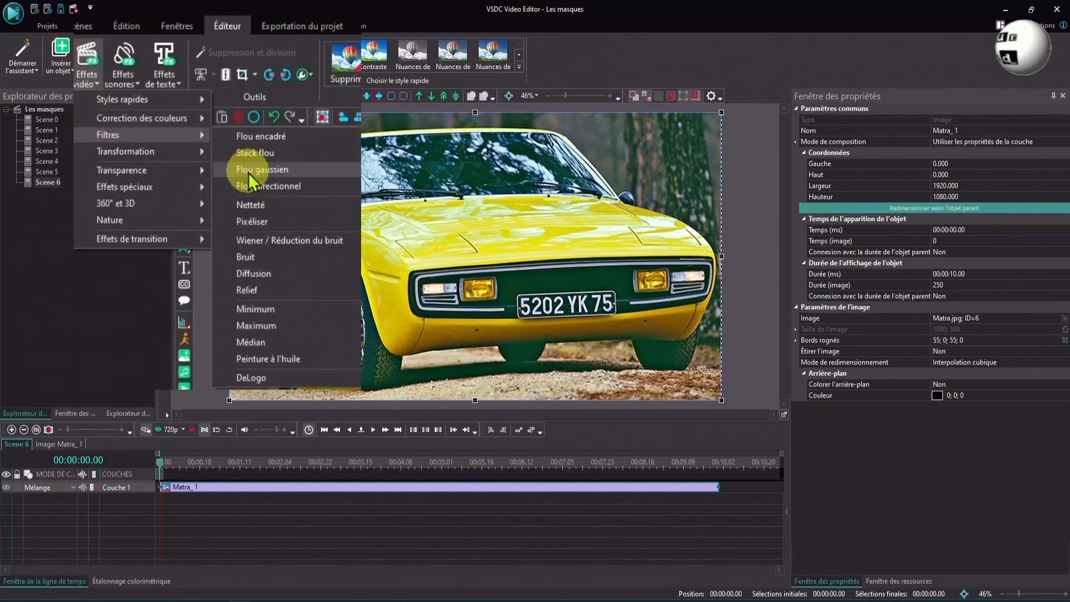
pyautogui.click(238, 167)
pyautogui.click(639, 360)
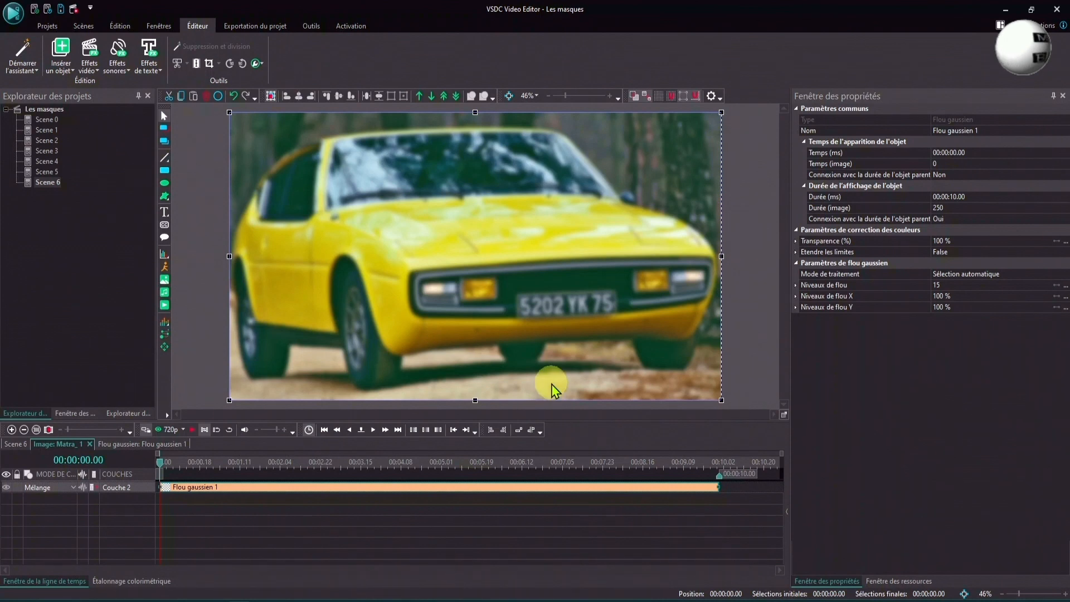
# Step: Draw a rectangle about 400 × 87 px over the car's number plate inside the Gaussian blur and set its layer to Masque inversé
pyautogui.doubleClick(422, 488)
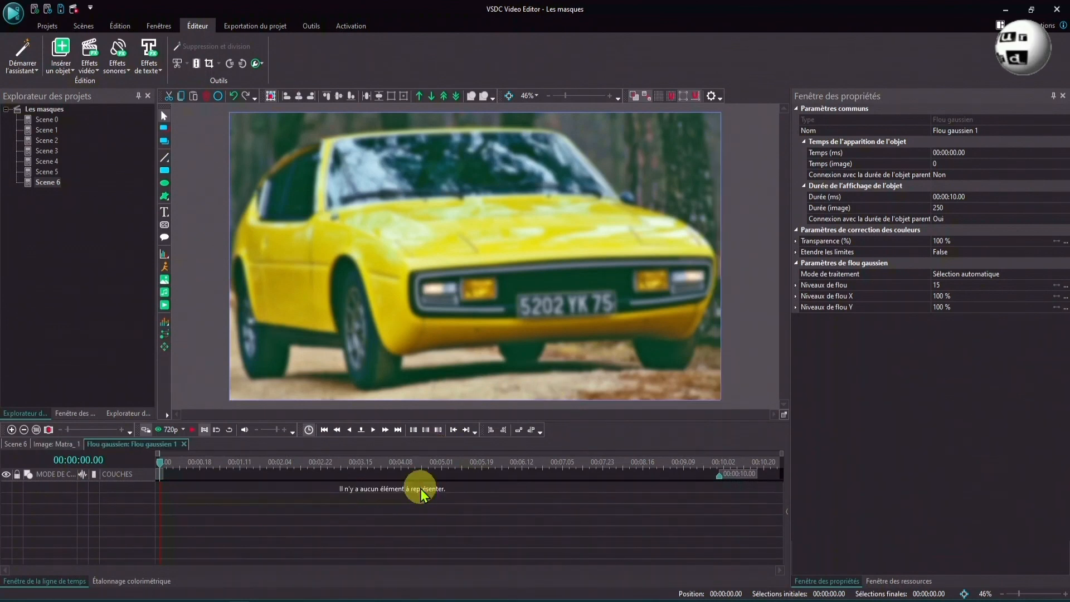
pyautogui.click(165, 171)
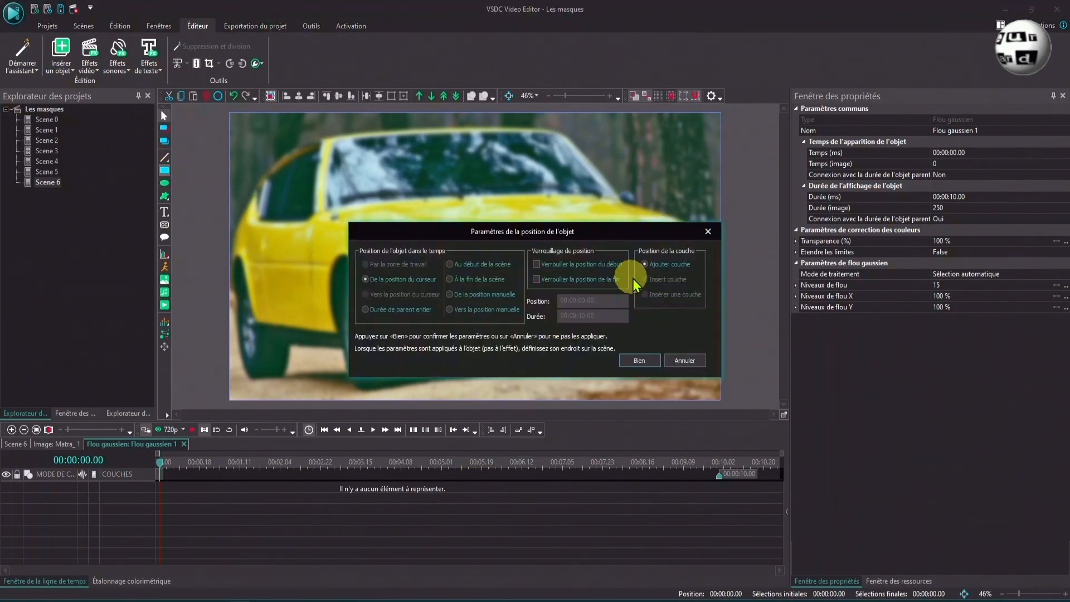
pyautogui.click(643, 360)
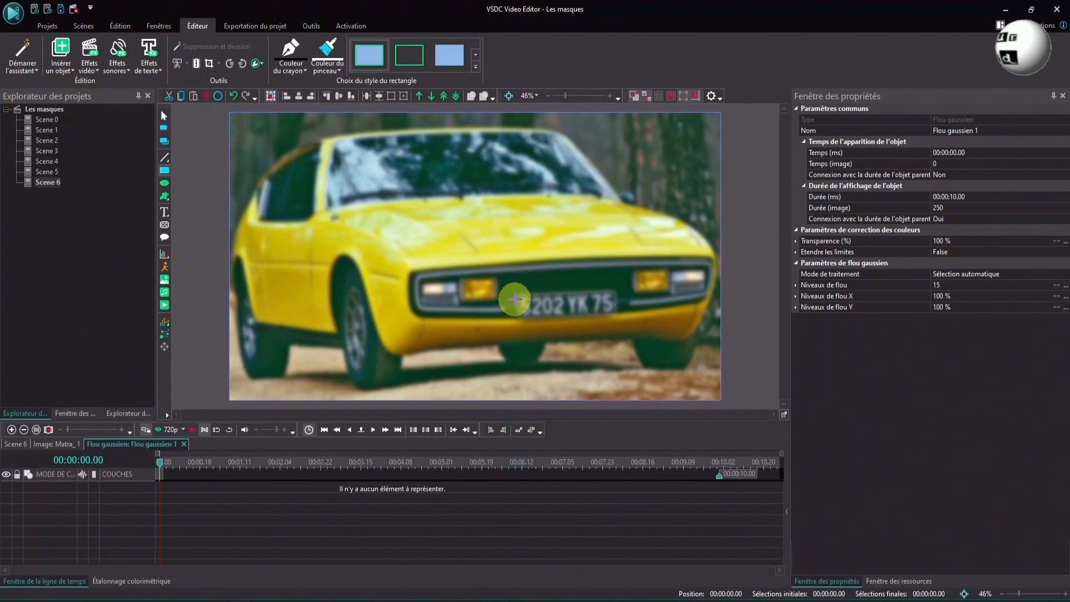
pyautogui.moveTo(516, 294)
pyautogui.mouseDown()
pyautogui.moveTo(606, 294)
pyautogui.moveTo(619, 316)
pyautogui.mouseUp()
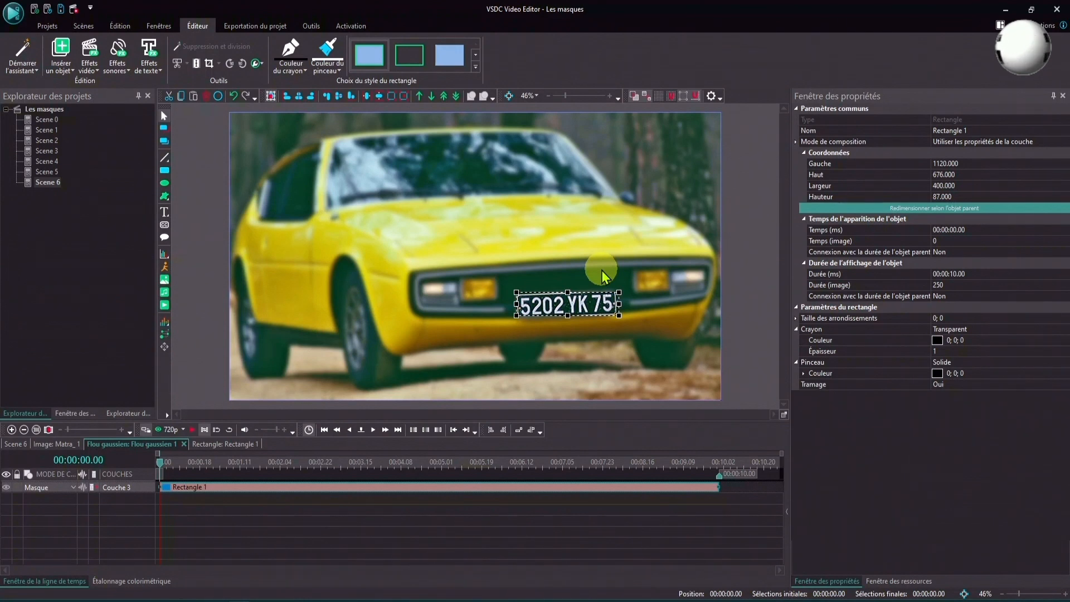
pyautogui.click(72, 487)
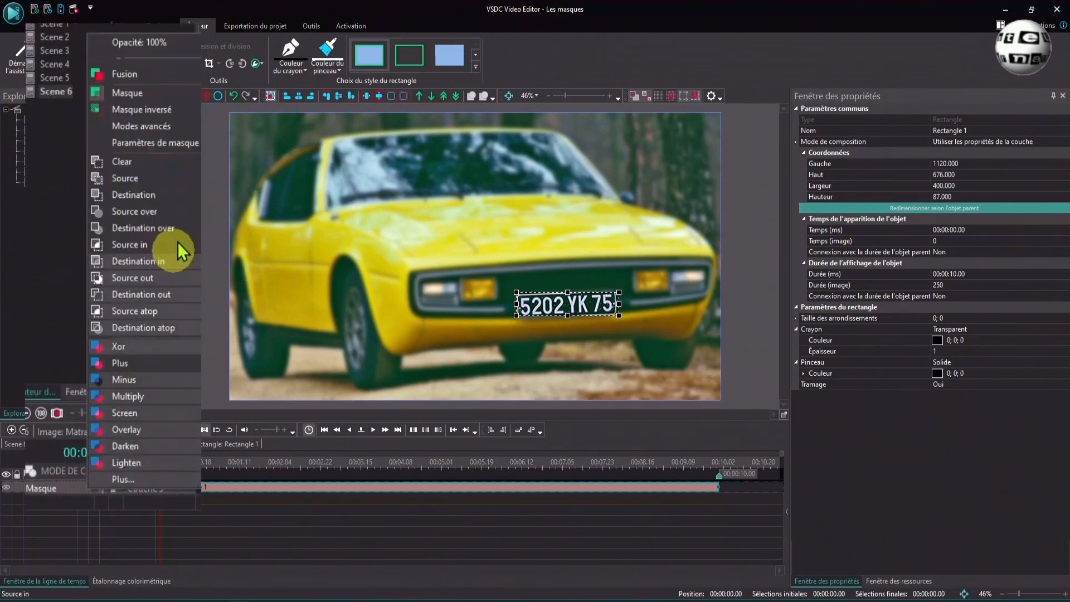
pyautogui.click(162, 109)
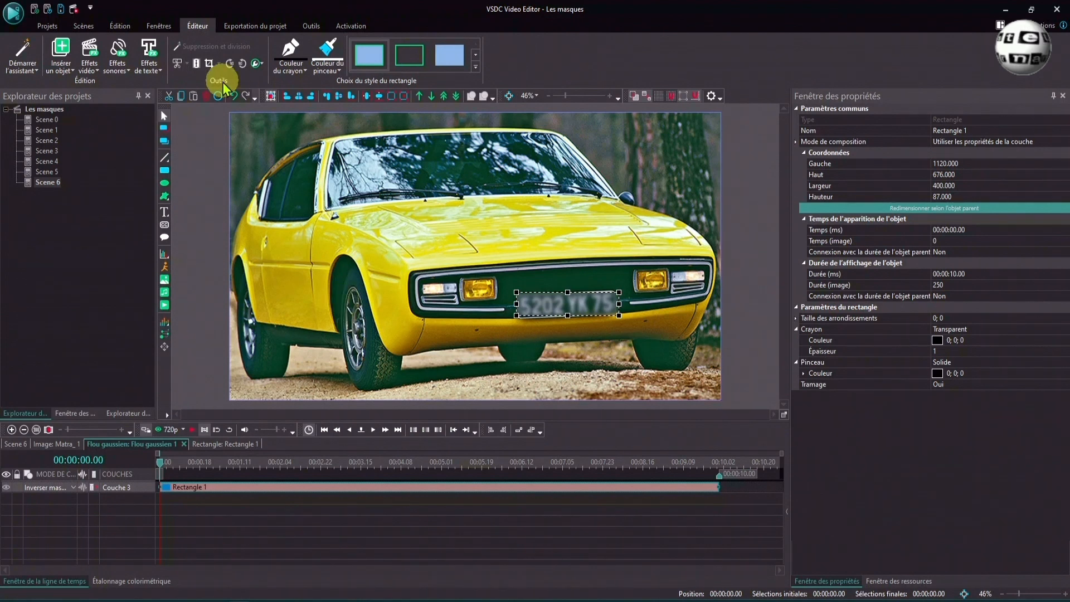
# Step: Apply a Rotation effect to the rectangle covering the car's number plate, linked to the parent's duration
pyautogui.click(90, 56)
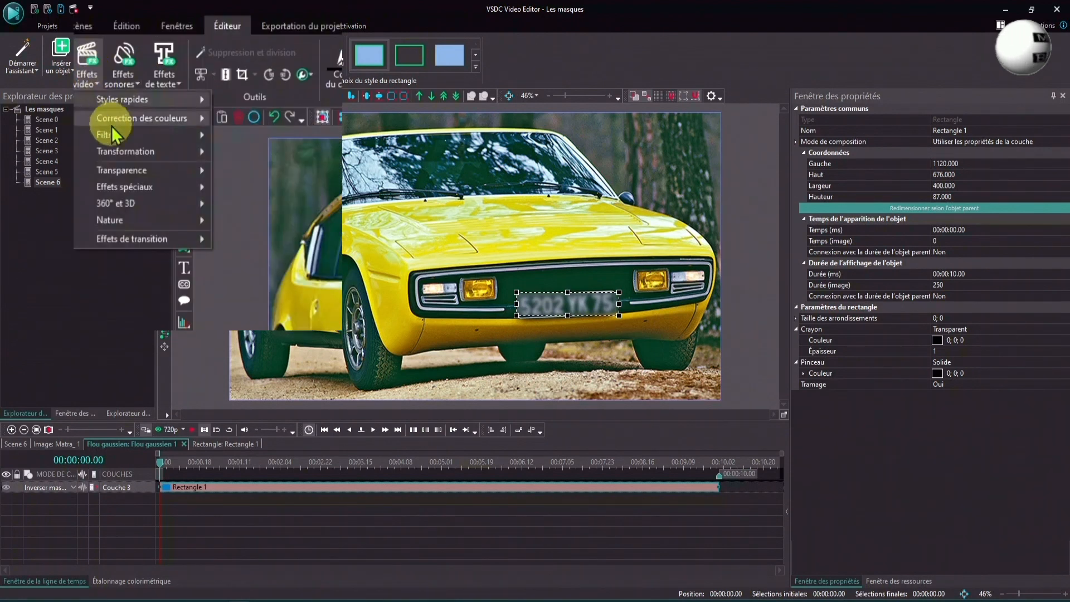
pyautogui.moveTo(125, 151)
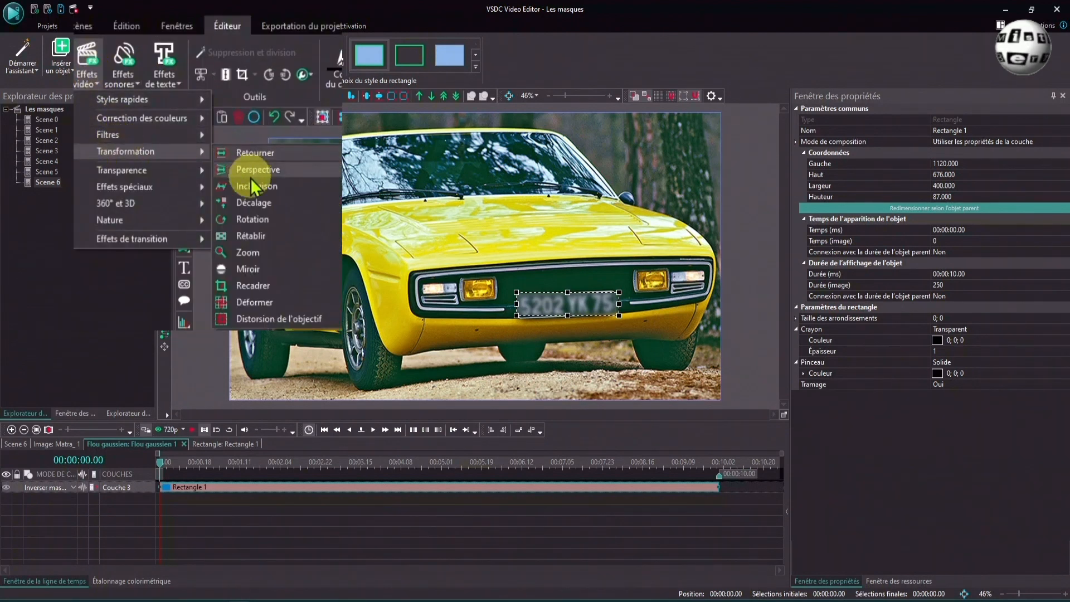
pyautogui.click(253, 219)
pyautogui.click(639, 361)
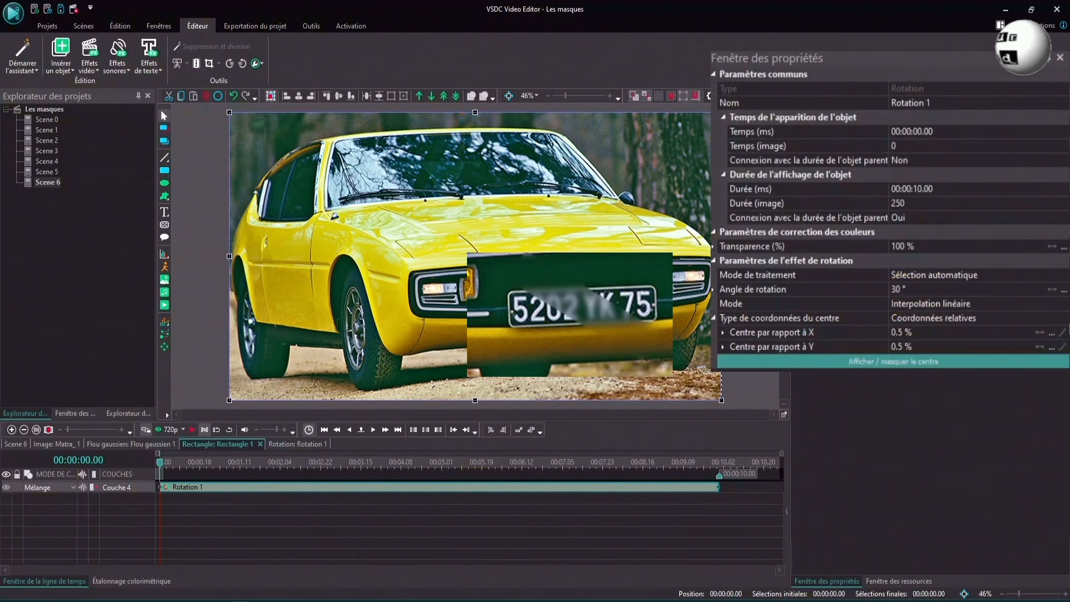
# Step: Set the rotation angle to 177° for the whole duration and extend the rectangle upwards to about 92 px high
pyautogui.click(1064, 293)
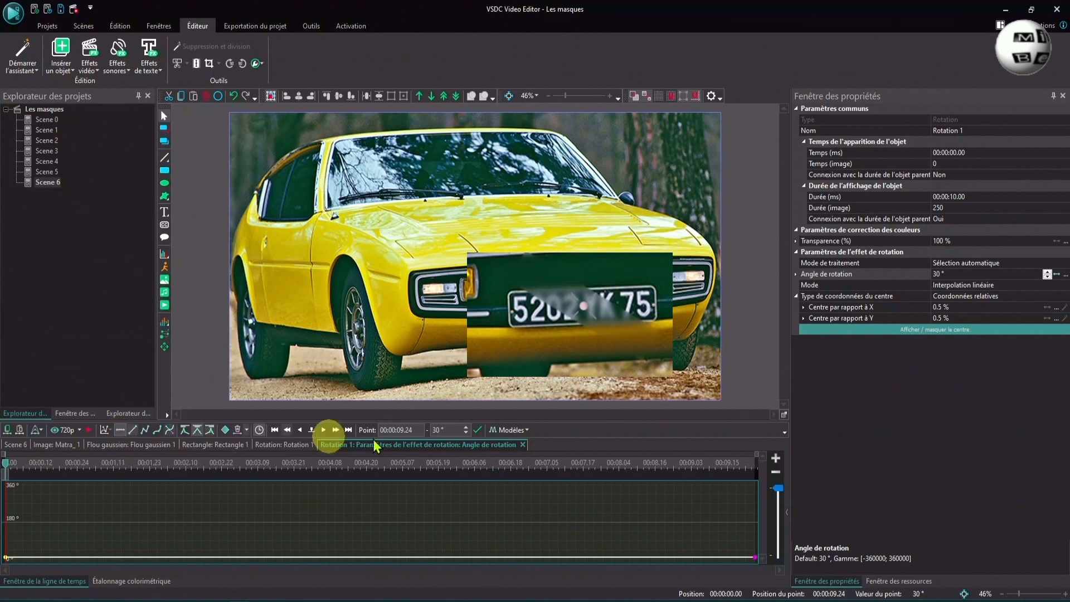
pyautogui.click(755, 559)
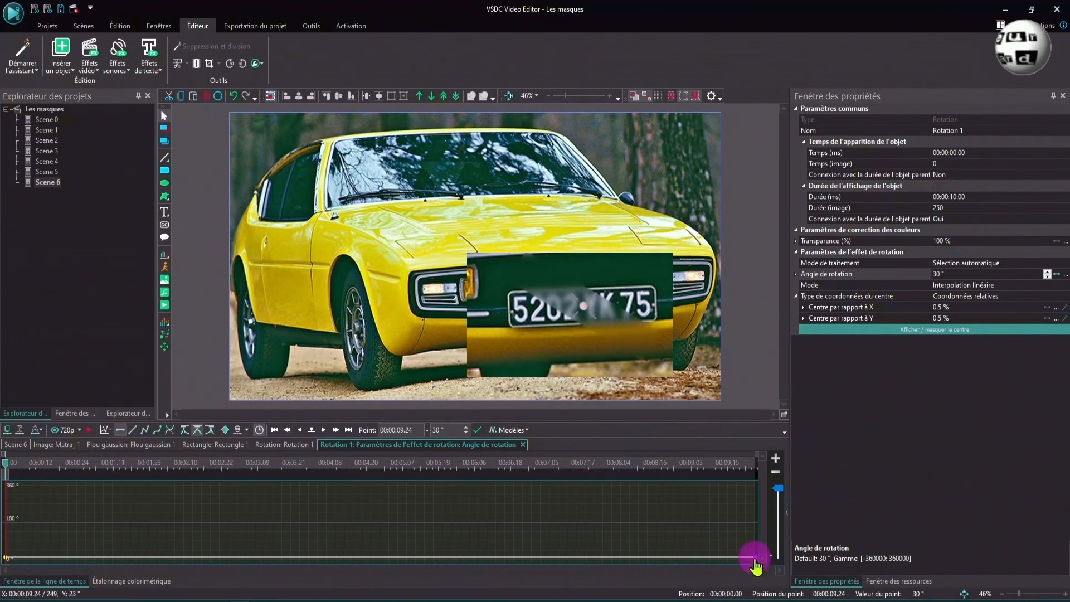
pyautogui.moveTo(756, 563); pyautogui.dragTo(755, 531)
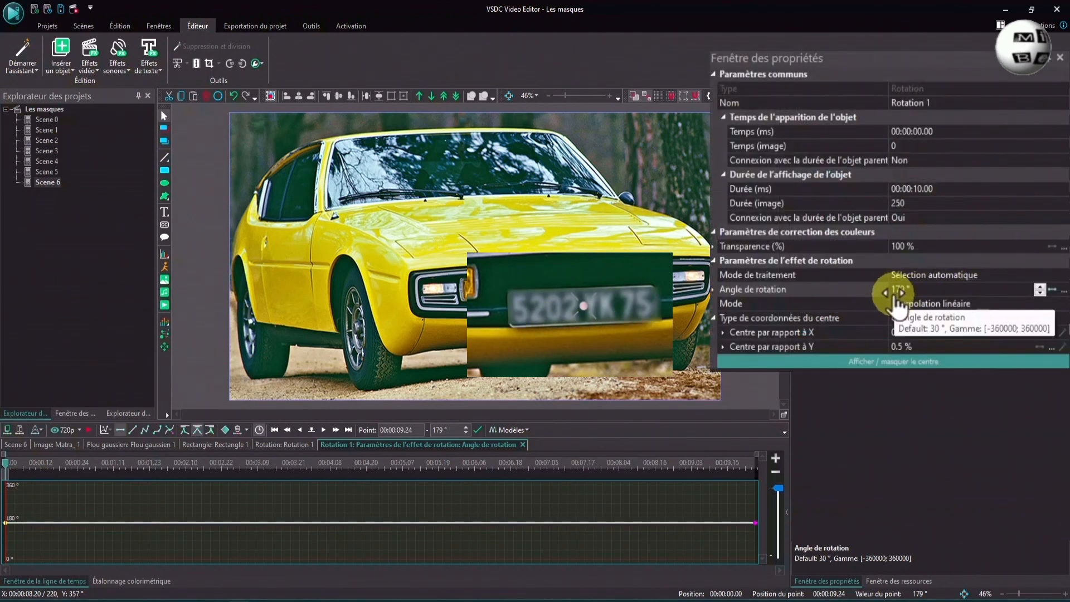
pyautogui.click(1041, 294)
pyautogui.click(1041, 294)
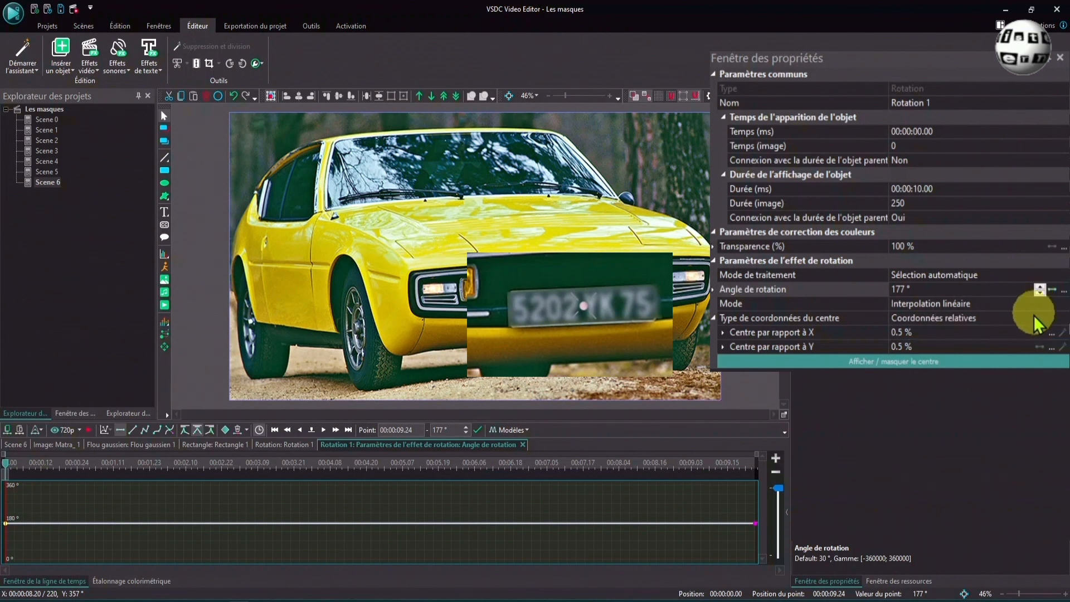
pyautogui.click(98, 446)
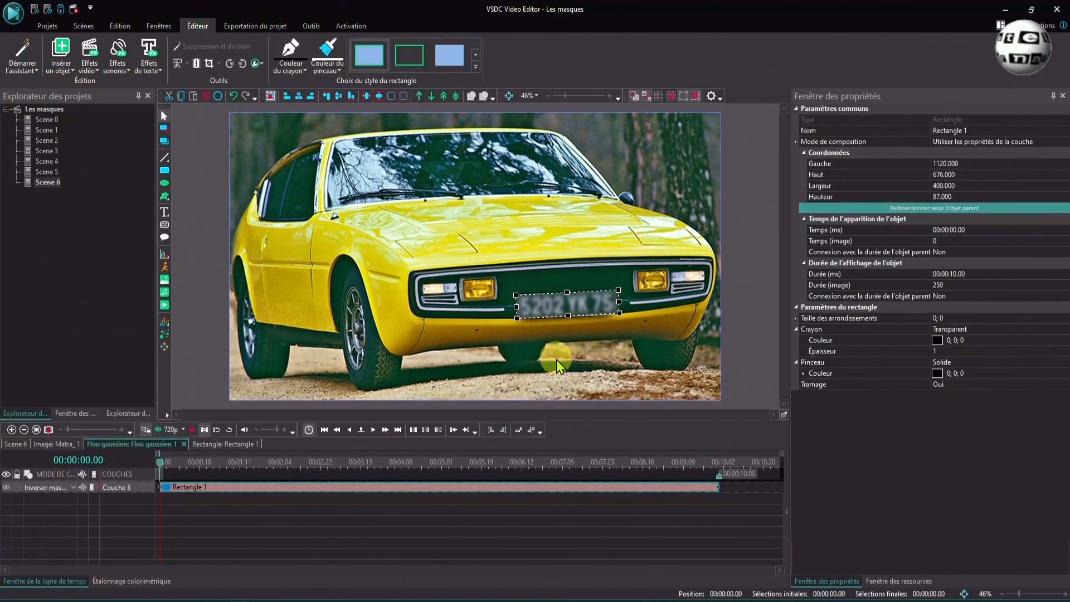
pyautogui.moveTo(565, 289); pyautogui.dragTo(568, 287)
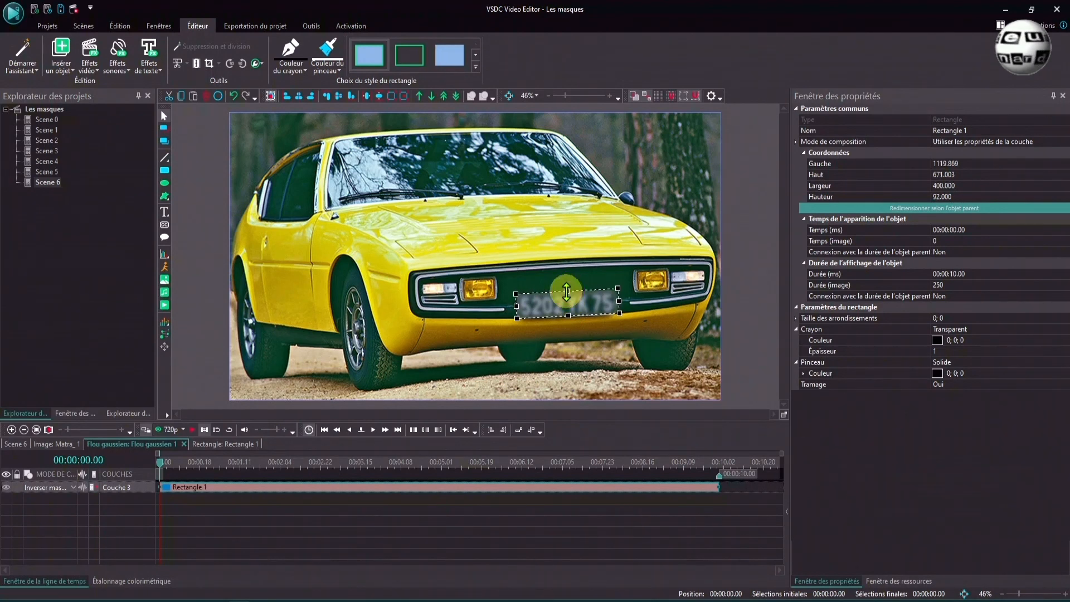
# Step: Set the blur level of the car image's Gaussian blur to 40
pyautogui.click(59, 445)
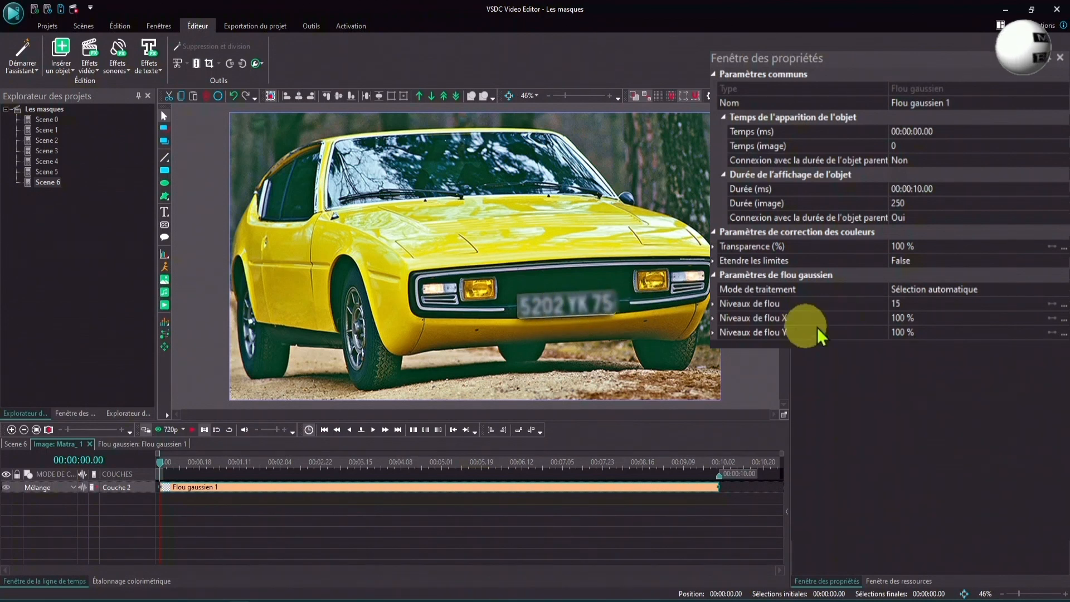
pyautogui.click(876, 304)
pyautogui.write('40')
pyautogui.press('Return')
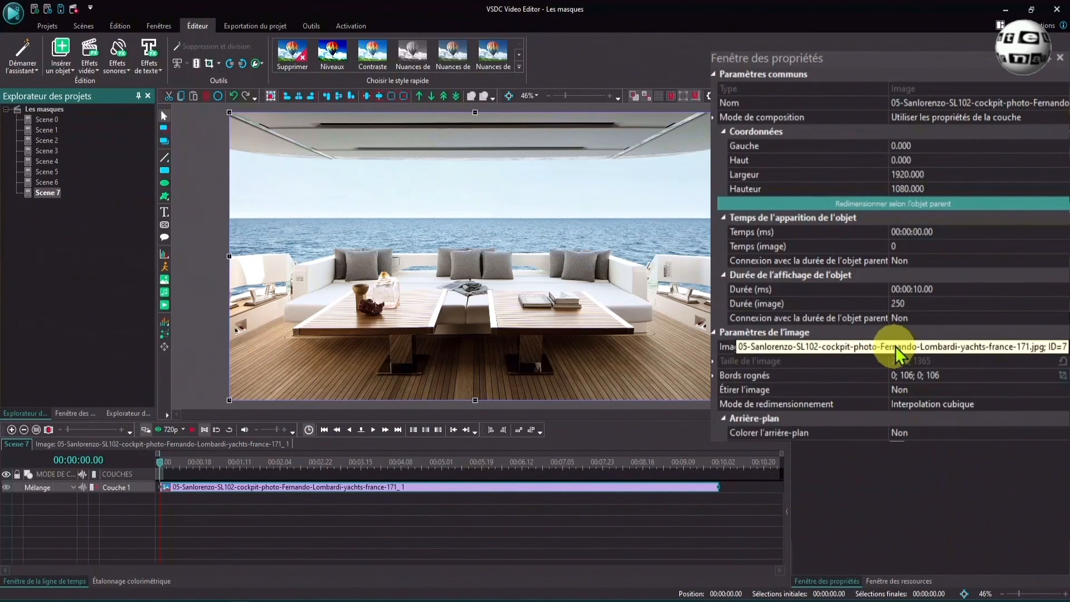
# Step: Set the display duration of the yacht cockpit image in Scene 7 to 00:01:00.00
pyautogui.moveTo(906, 290); pyautogui.dragTo(958, 290)
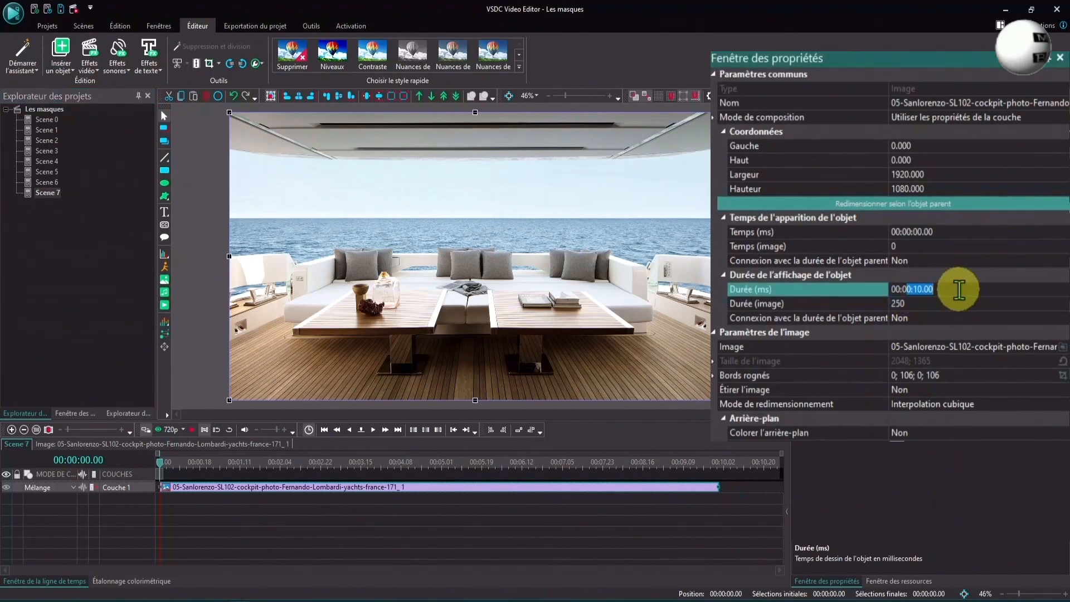
pyautogui.write('1')
pyautogui.press('Return')
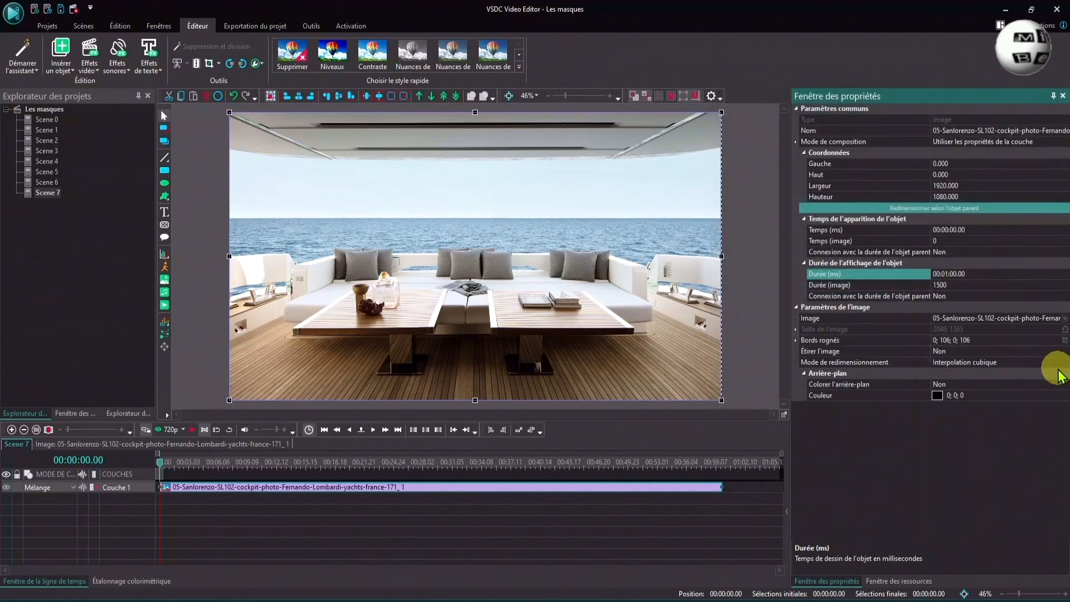
# Step: Add the video Coucher soleil.mp4 to Scene 7 and place it one layer below the yacht cockpit image
pyautogui.click(165, 305)
pyautogui.doubleClick(511, 169)
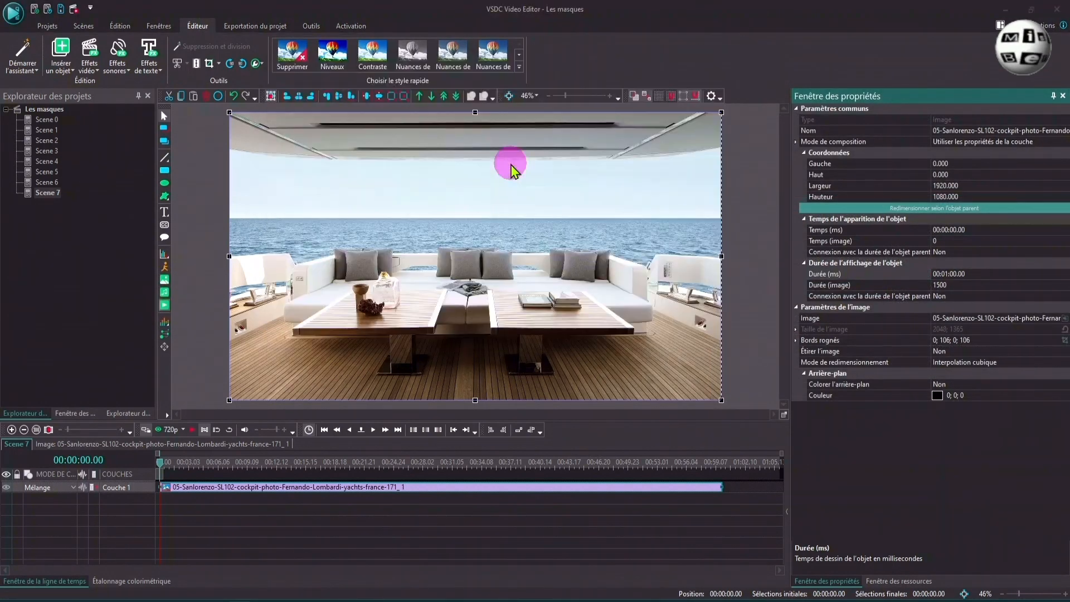
pyautogui.click(641, 362)
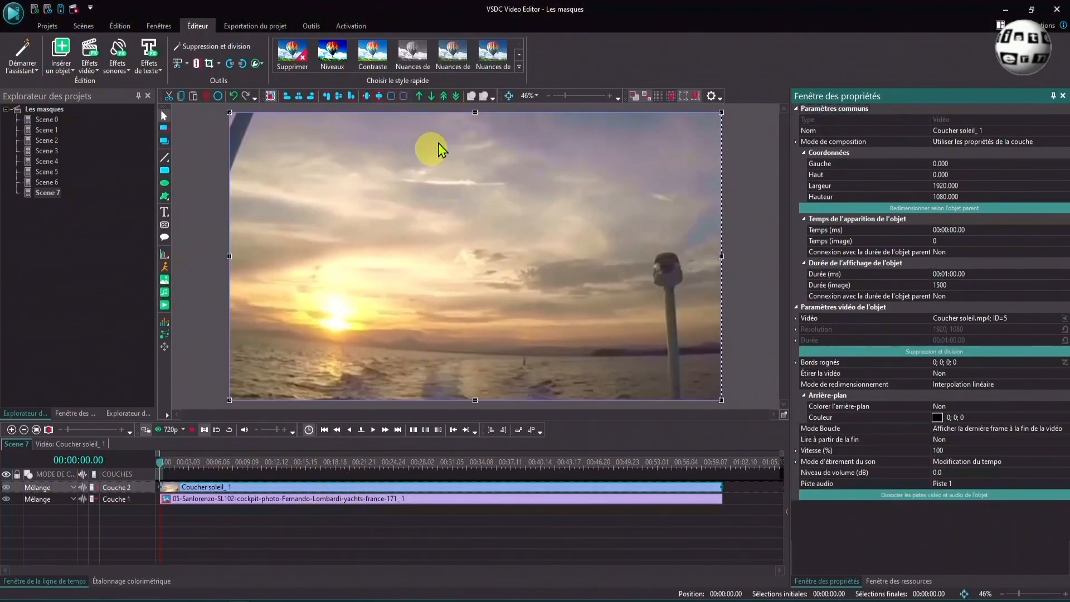
pyautogui.click(431, 97)
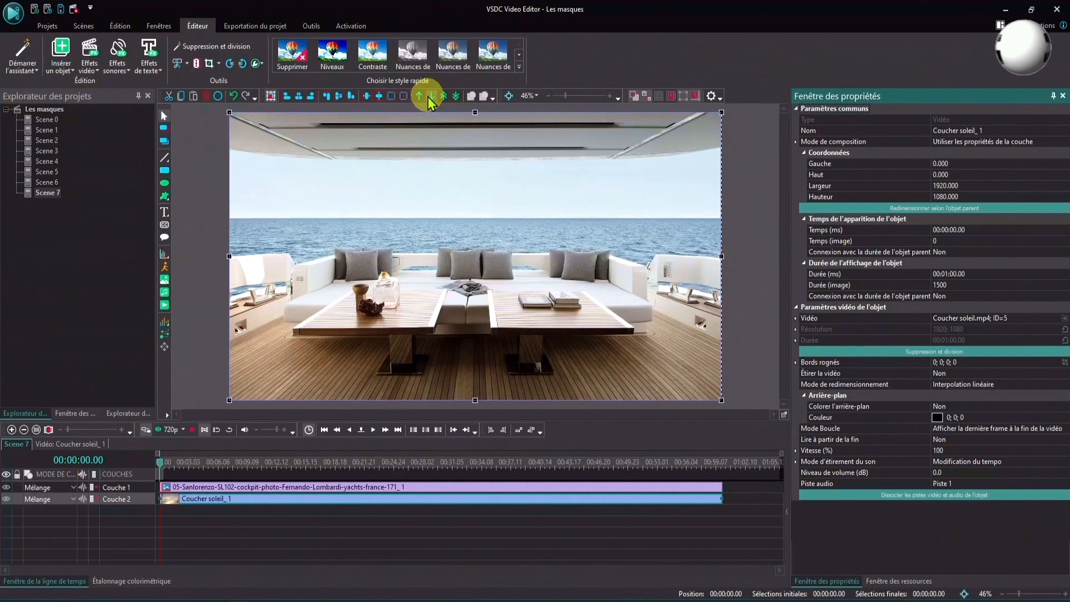
# Step: Start a free shape inside the yacht cockpit image, placing points along the roof's lower edge above the sky
pyautogui.click(341, 489)
pyautogui.doubleClick(340, 488)
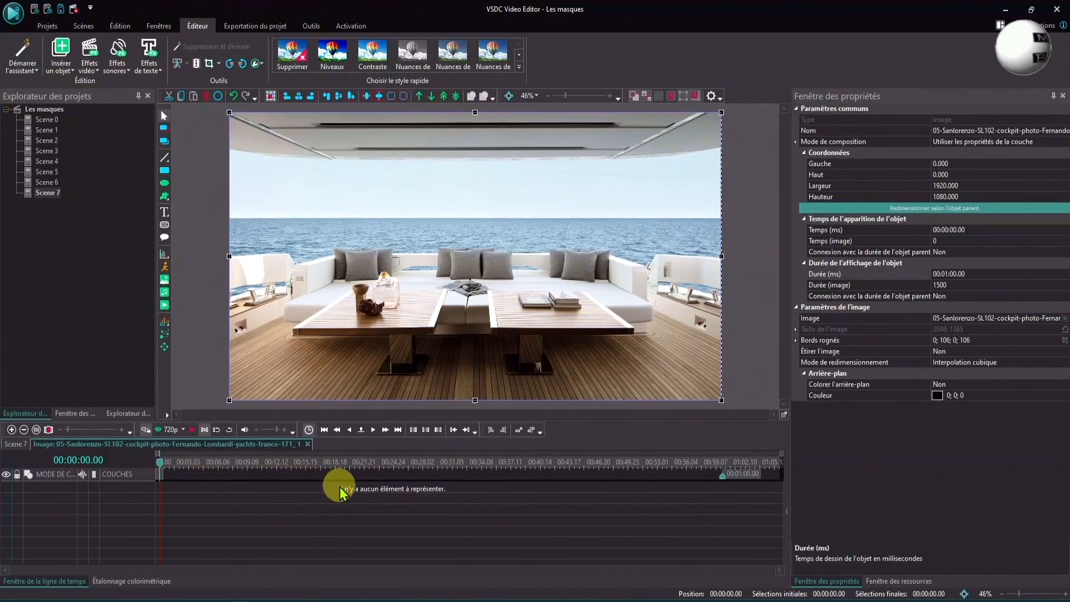
pyautogui.click(165, 196)
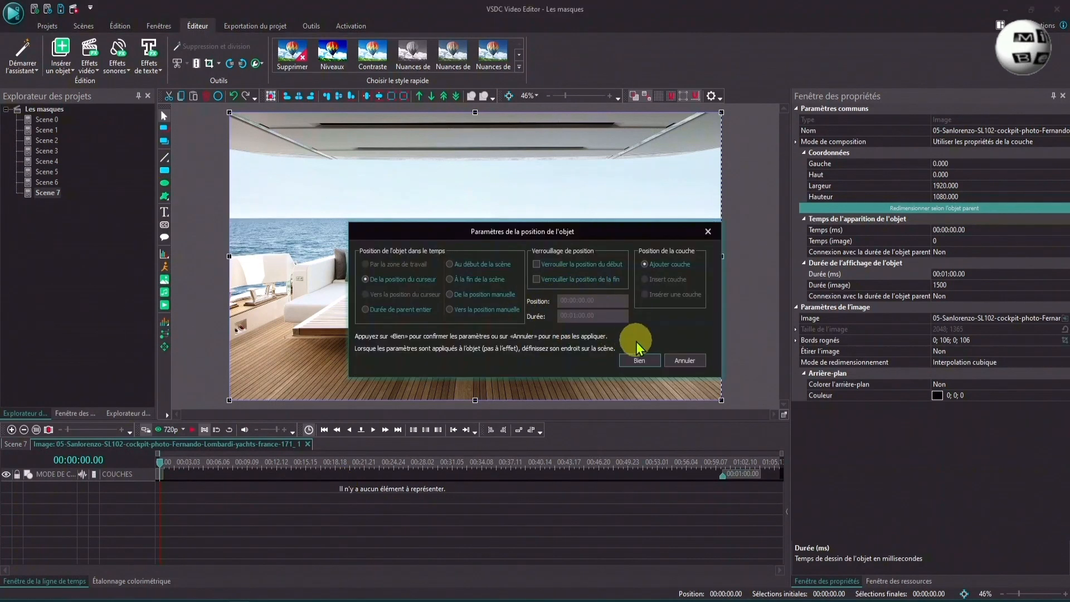
pyautogui.click(640, 358)
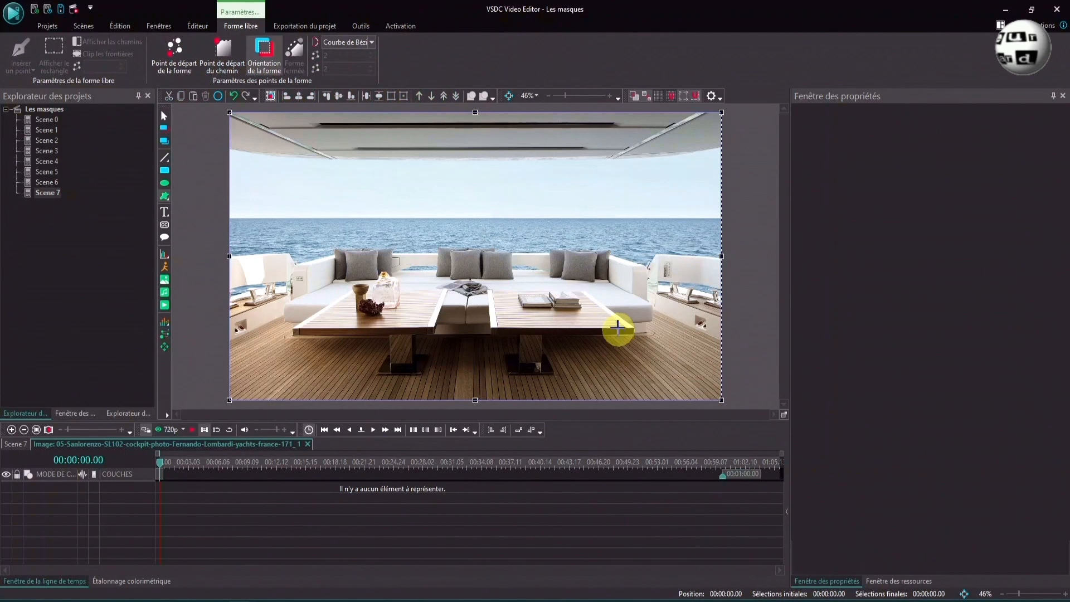
pyautogui.click(223, 149)
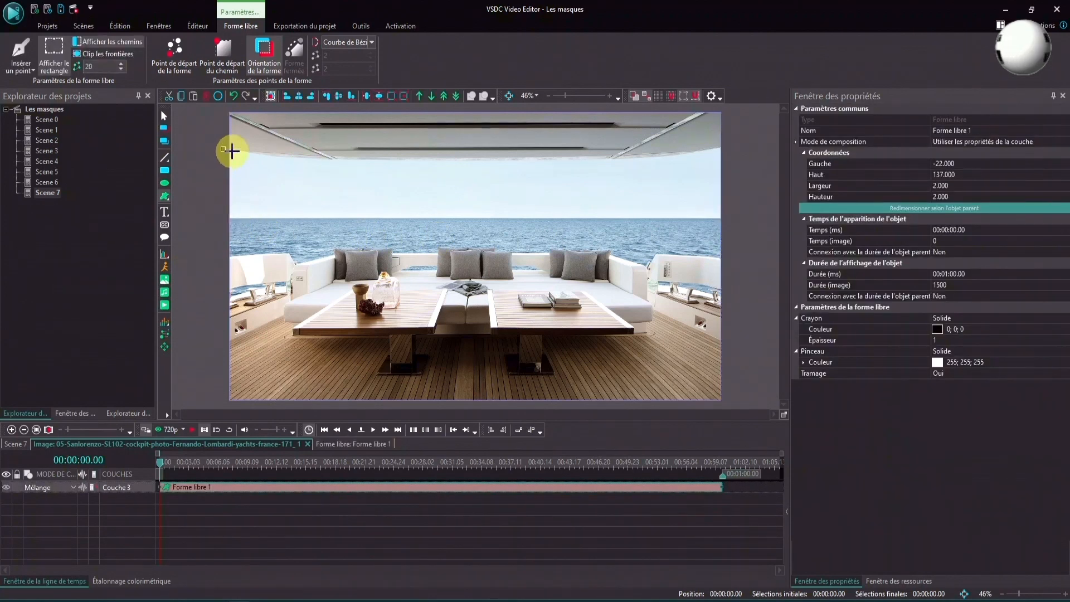
pyautogui.click(283, 158)
pyautogui.click(333, 161)
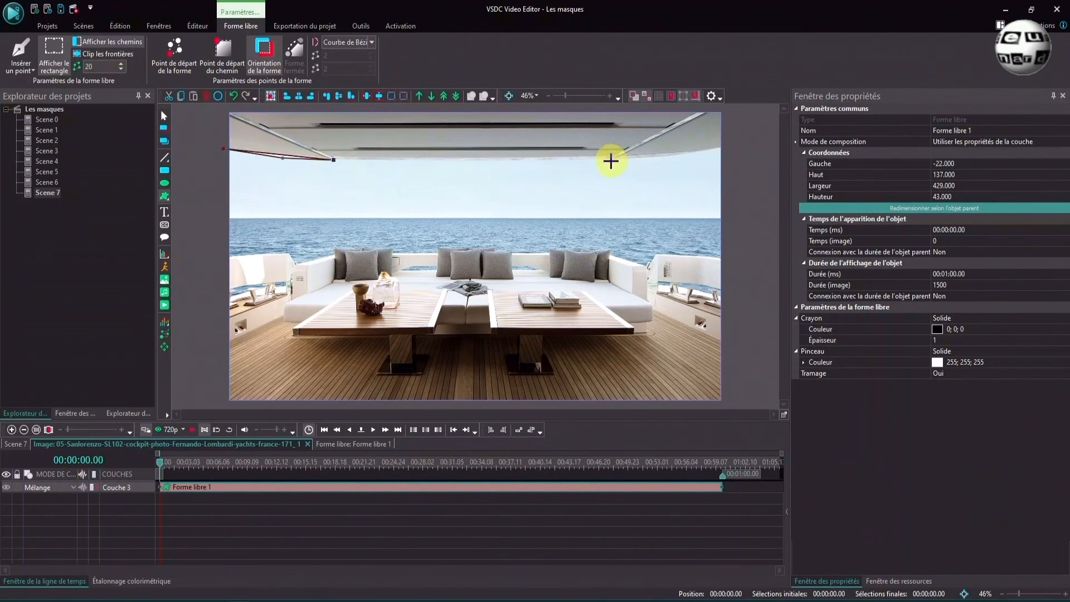
pyautogui.click(611, 161)
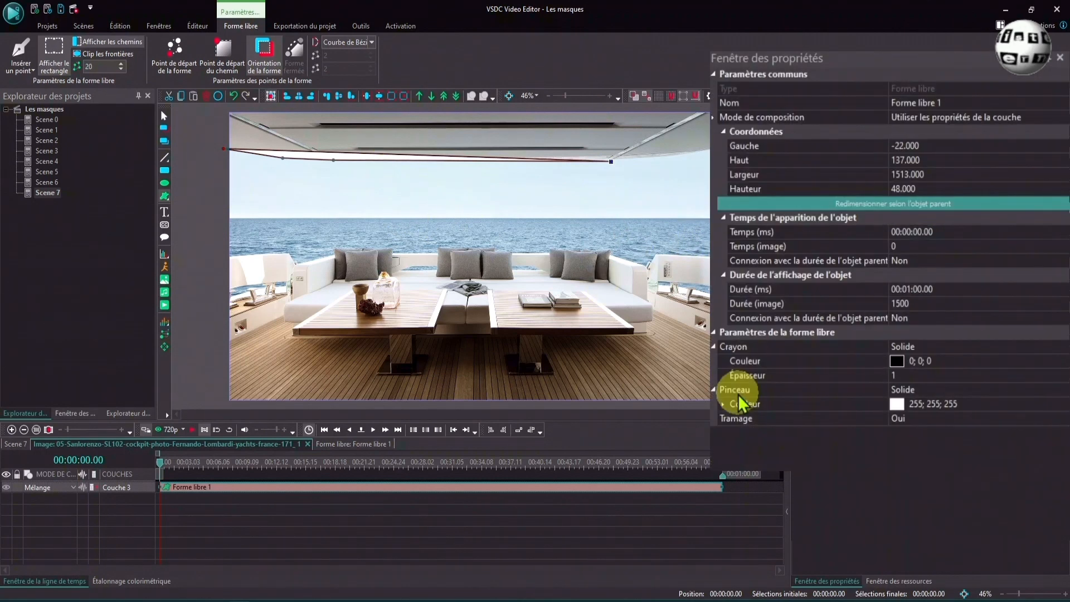
# Step: Make the free shape's brush Transparent and trace the rest of the sky and sea opening, following the side walls, cushions and seat back
pyautogui.click(1063, 391)
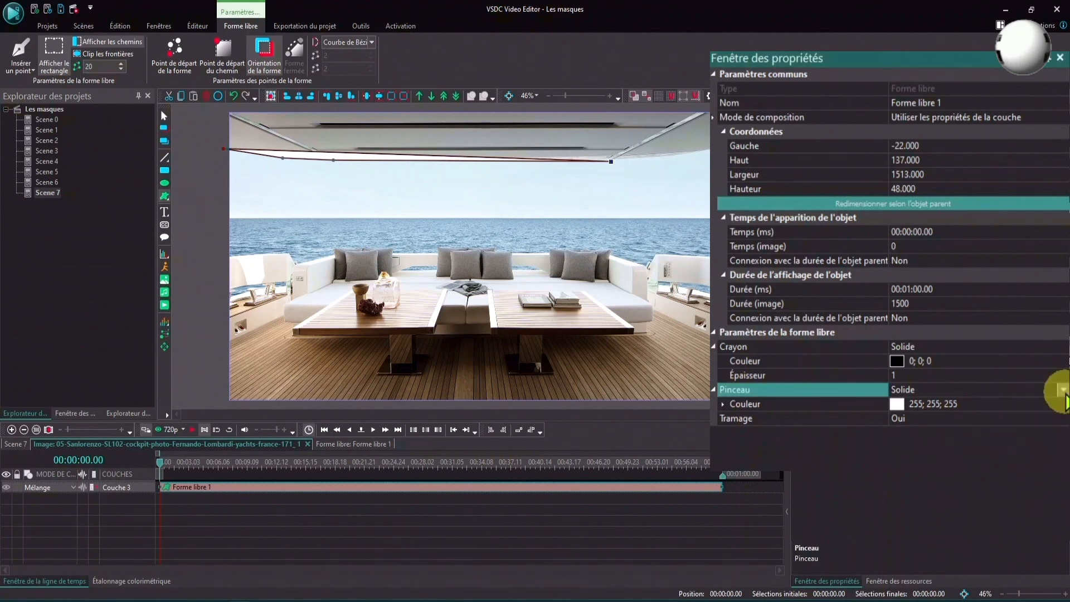
pyautogui.click(1063, 390)
pyautogui.click(948, 404)
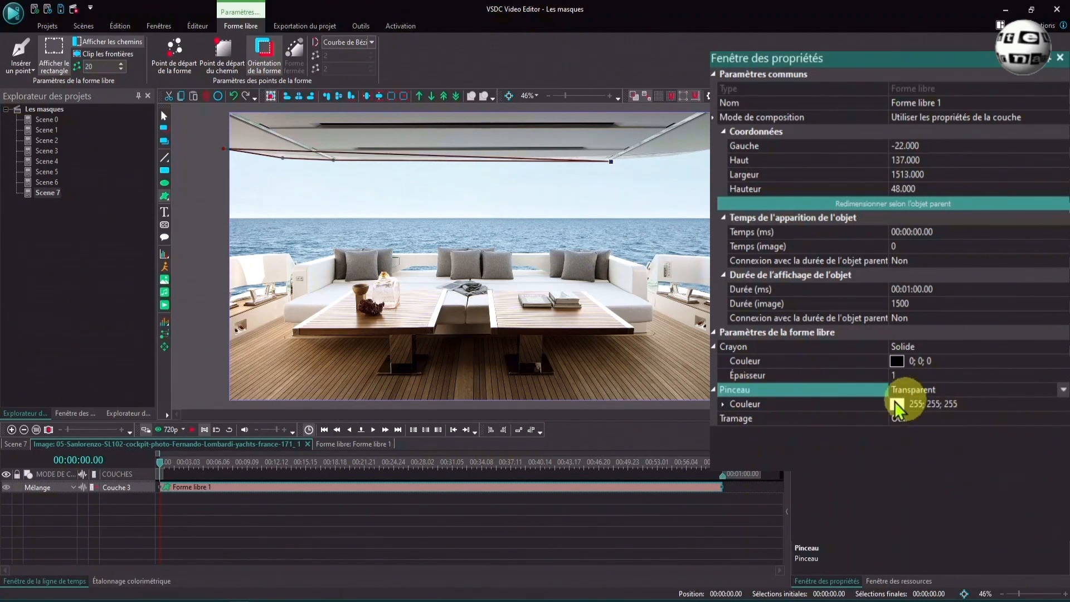
pyautogui.click(660, 157)
pyautogui.click(719, 148)
pyautogui.click(722, 258)
pyautogui.click(684, 256)
pyautogui.click(658, 256)
pyautogui.click(648, 270)
pyautogui.click(611, 256)
pyautogui.click(610, 251)
pyautogui.click(599, 251)
pyautogui.click(585, 249)
pyautogui.click(582, 254)
pyautogui.click(569, 252)
pyautogui.click(552, 250)
pyautogui.click(551, 255)
pyautogui.click(496, 254)
pyautogui.click(474, 249)
pyautogui.click(441, 247)
pyautogui.click(393, 251)
pyautogui.click(363, 249)
pyautogui.click(335, 252)
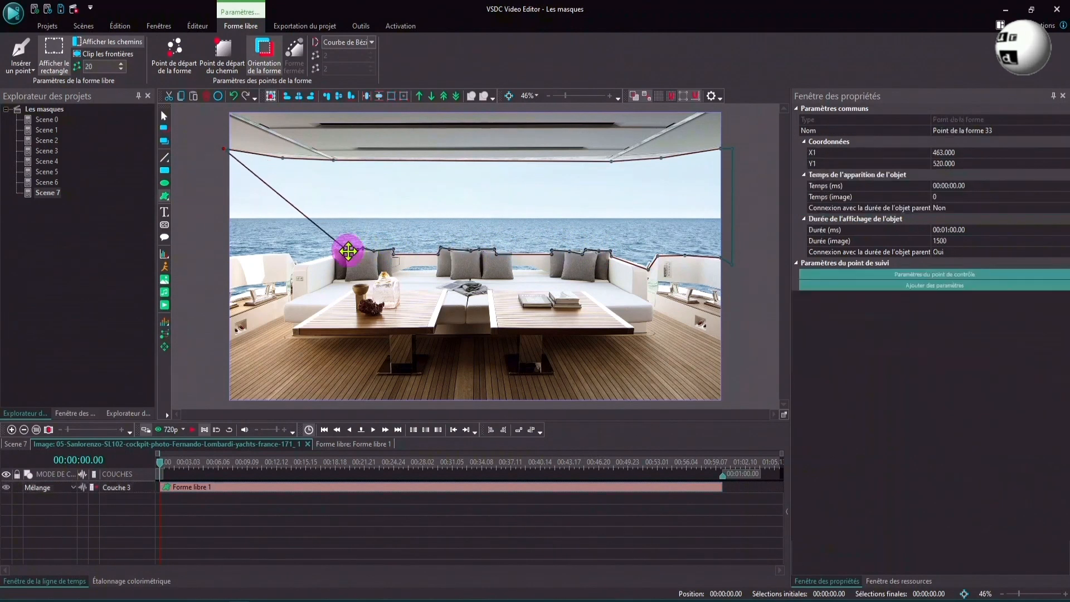
pyautogui.click(293, 255)
pyautogui.click(264, 254)
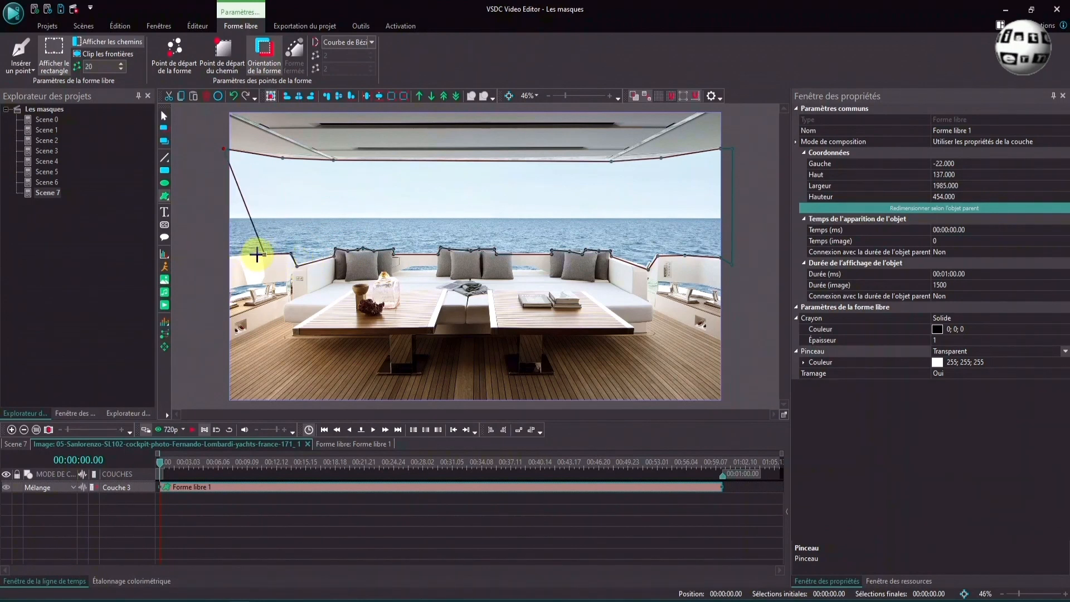
pyautogui.click(225, 258)
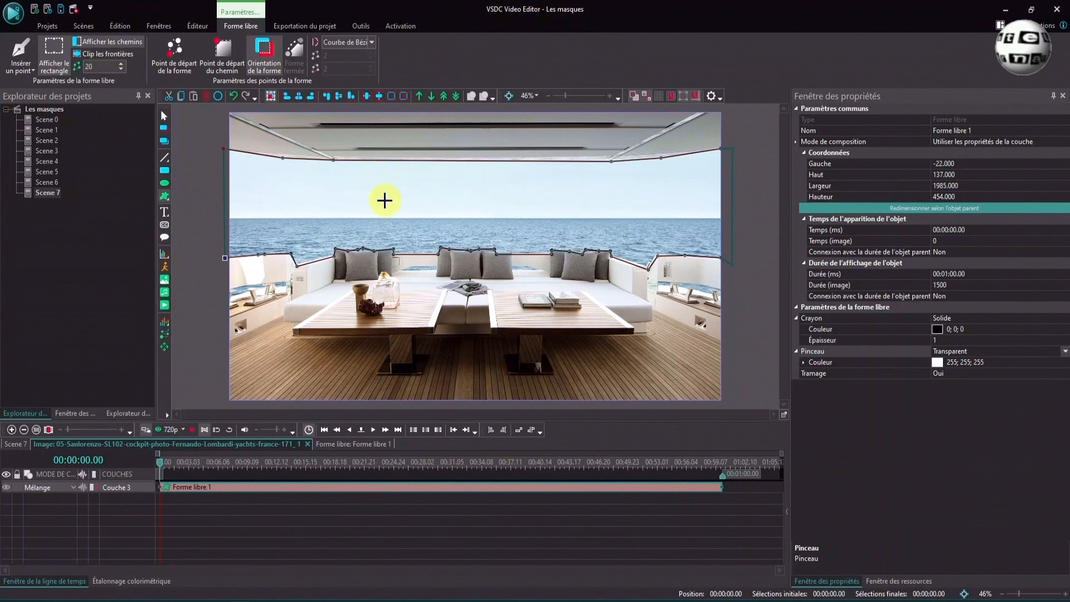
# Step: Adjust the free shape's points at the cushions and the side wall corner to follow their edges more closely
pyautogui.moveTo(335, 258); pyautogui.dragTo(335, 250)
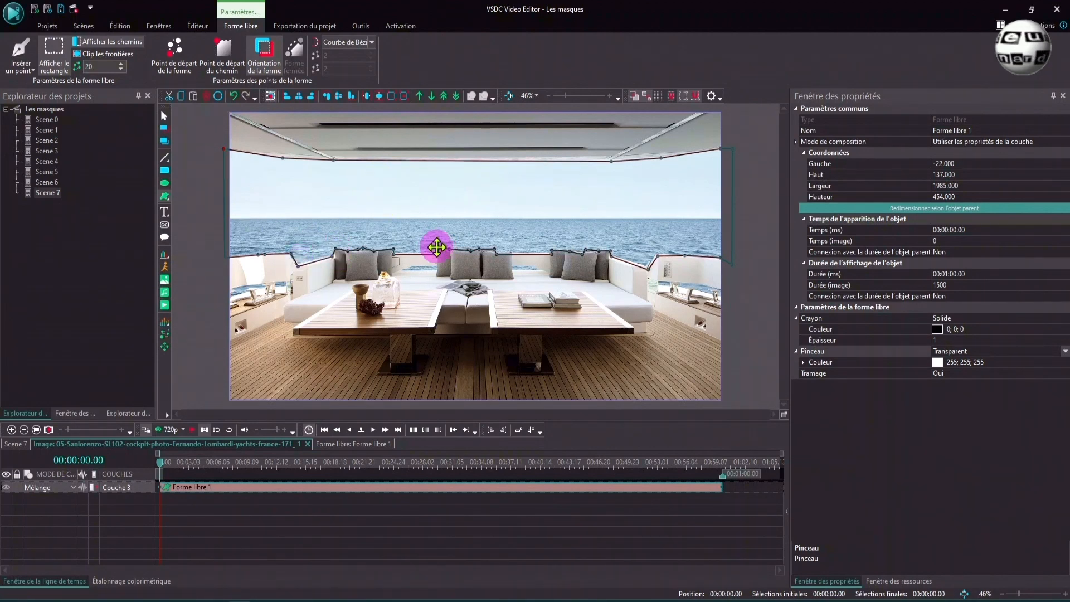
pyautogui.moveTo(439, 247); pyautogui.dragTo(438, 246)
pyautogui.moveTo(550, 255); pyautogui.dragTo(552, 251)
pyautogui.moveTo(649, 269); pyautogui.dragTo(656, 253)
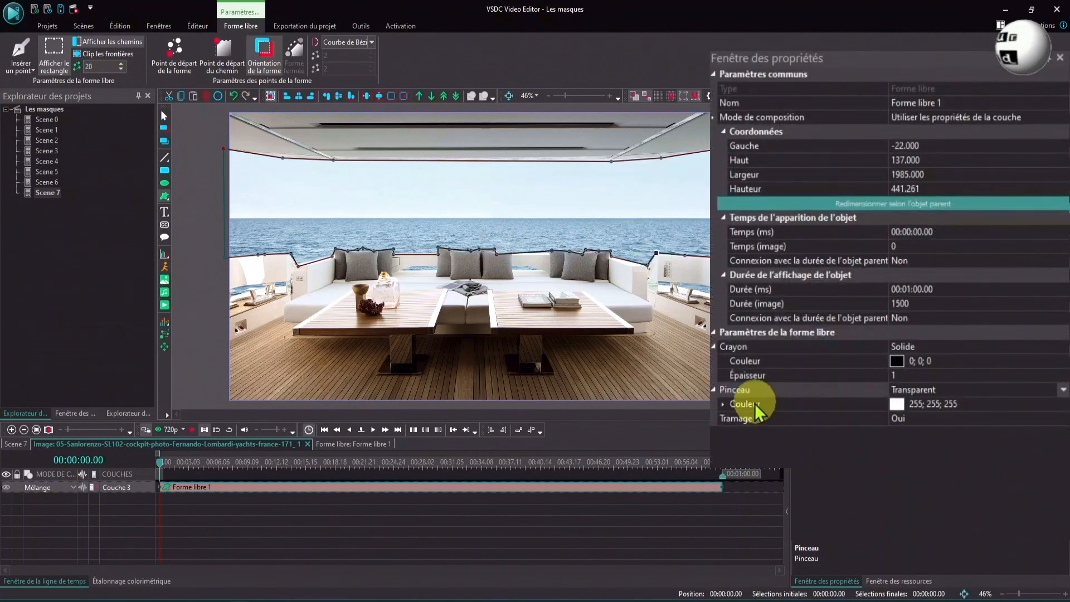
# Step: Fill the free shape with solid black (0; 0; 0) and set its layer's blending mode to Masque
pyautogui.click(1063, 390)
pyautogui.click(942, 416)
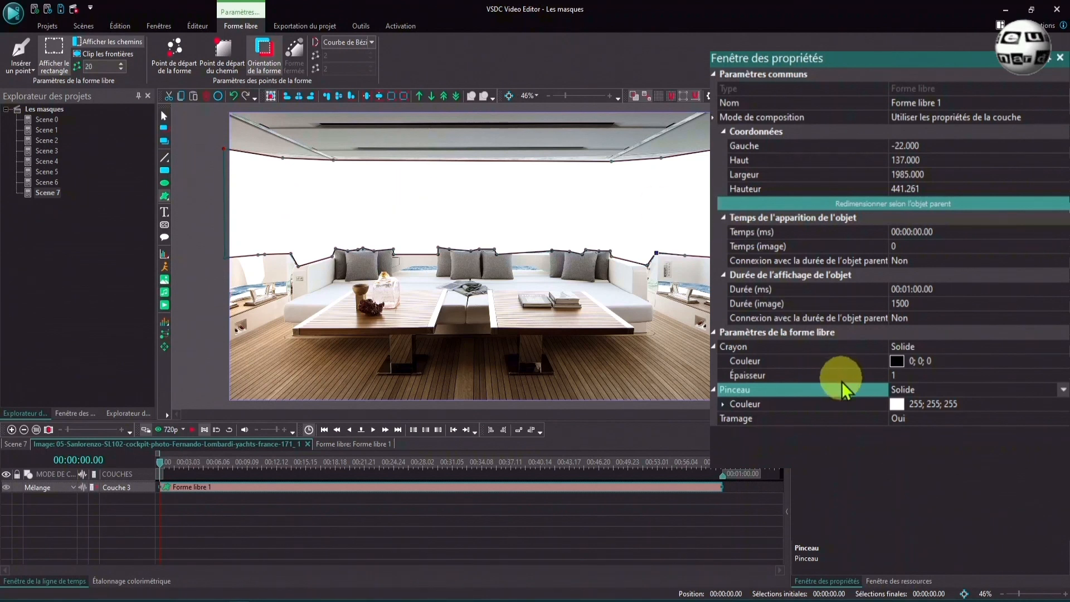
pyautogui.click(1062, 403)
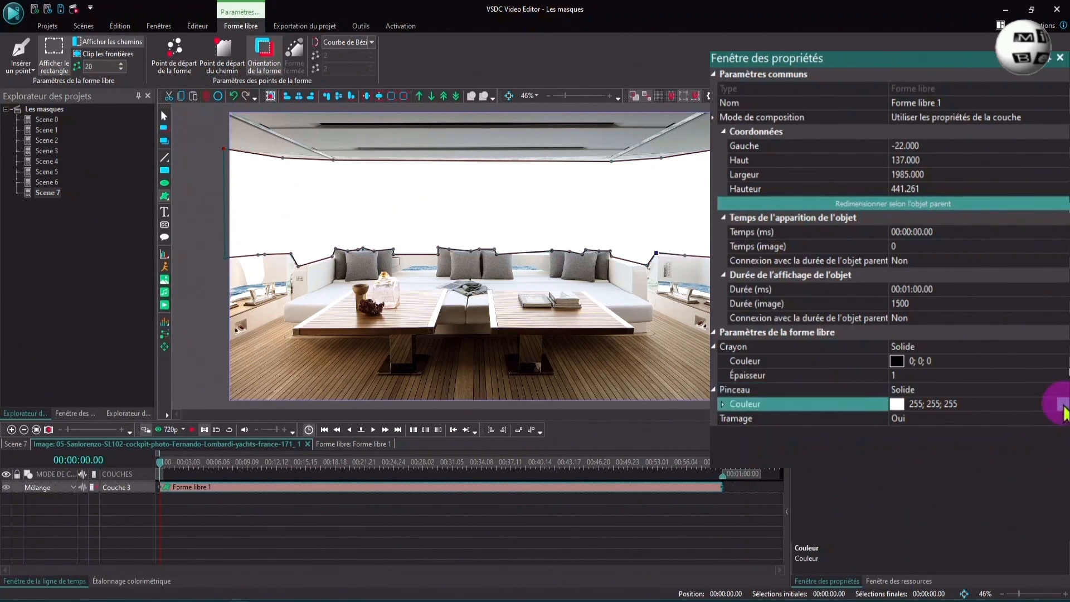
pyautogui.click(1063, 405)
pyautogui.click(545, 352)
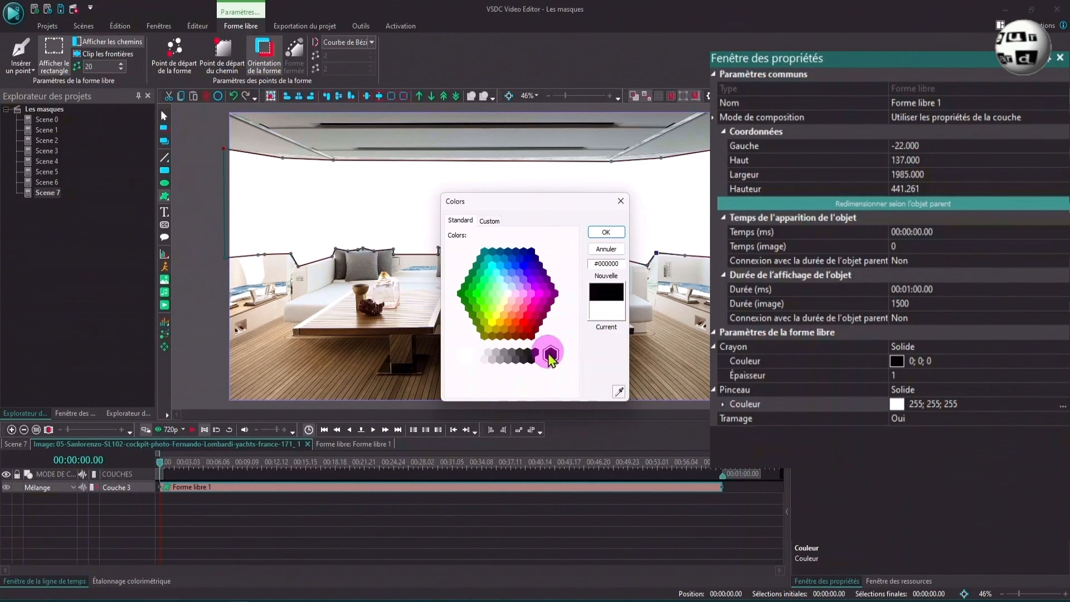
pyautogui.click(606, 232)
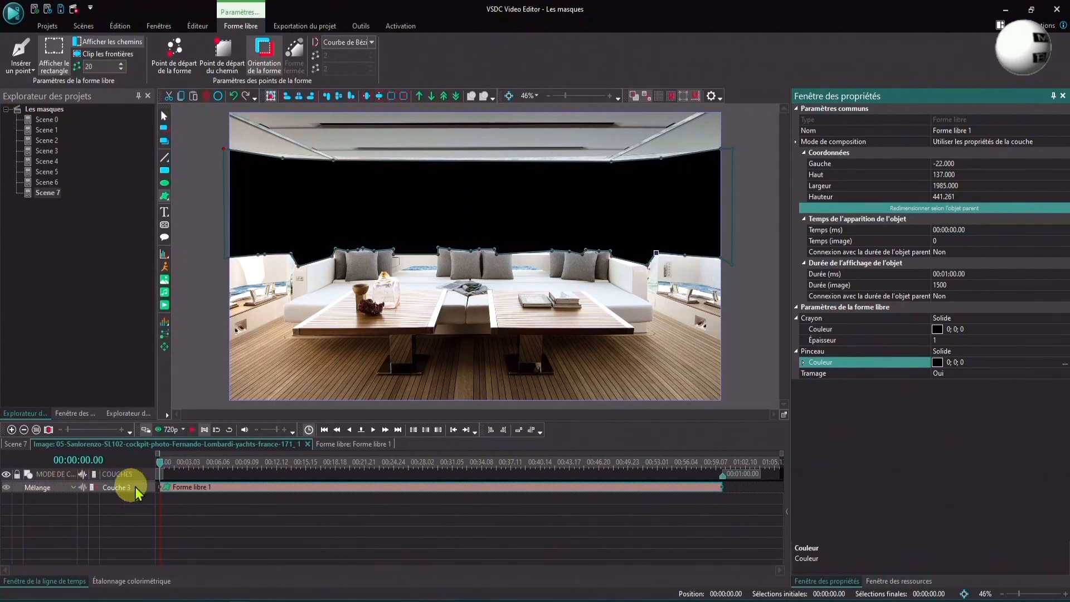
pyautogui.click(74, 490)
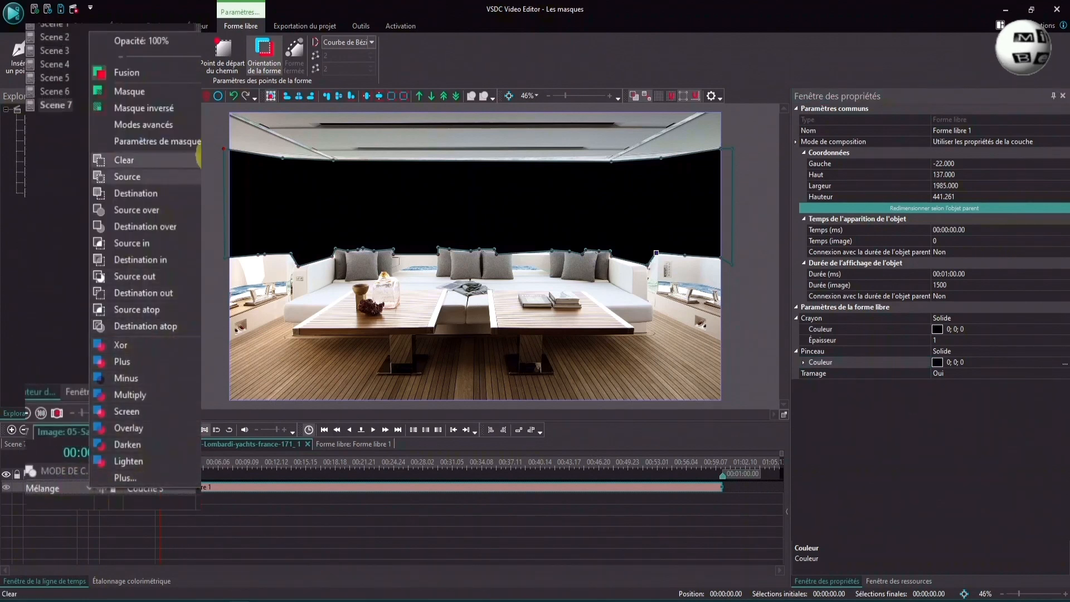
pyautogui.click(137, 96)
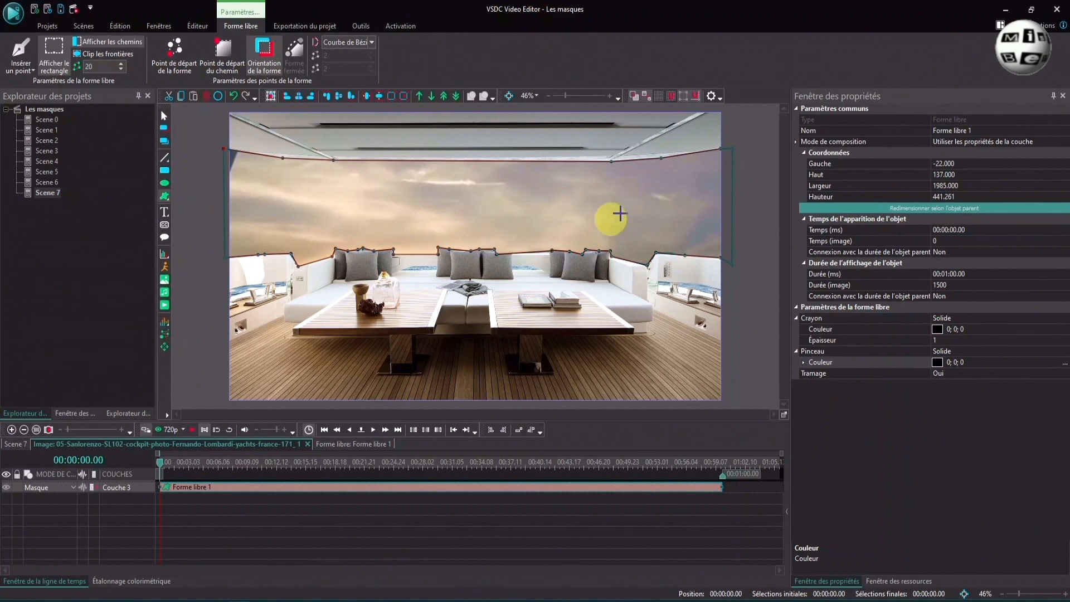
# Step: Move the Coucher soleil video up to a vertical position of about -368 px and preview the scene
pyautogui.click(16, 445)
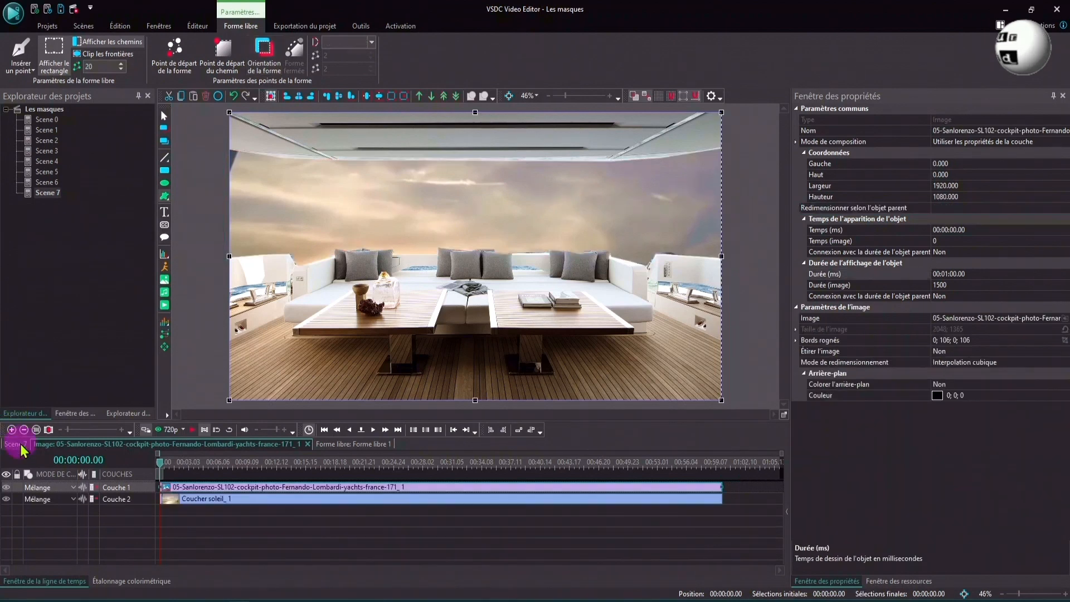
pyautogui.doubleClick(204, 499)
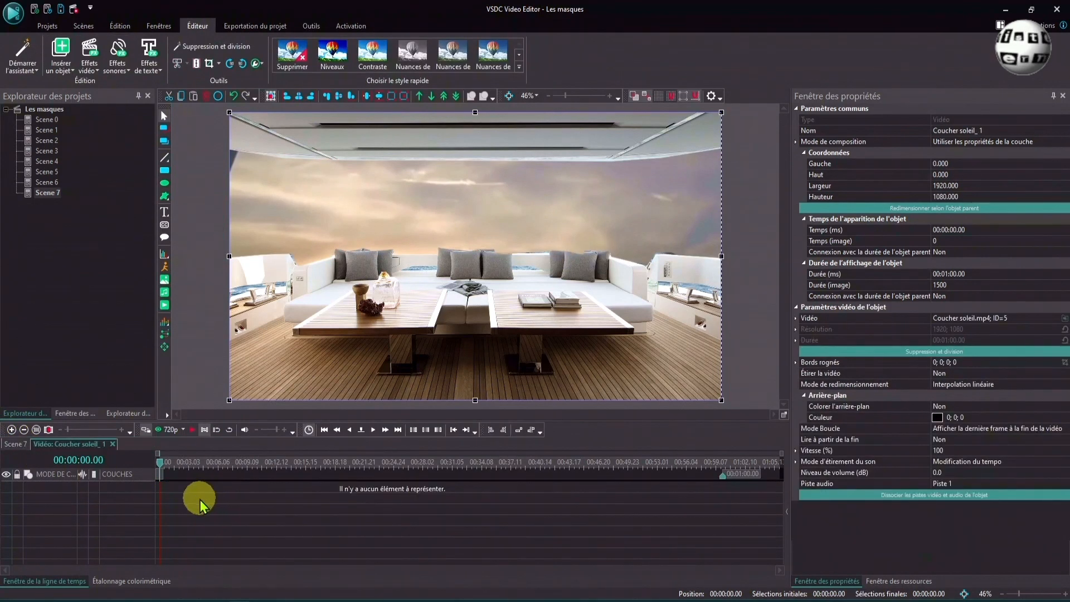
pyautogui.moveTo(493, 232); pyautogui.dragTo(492, 133)
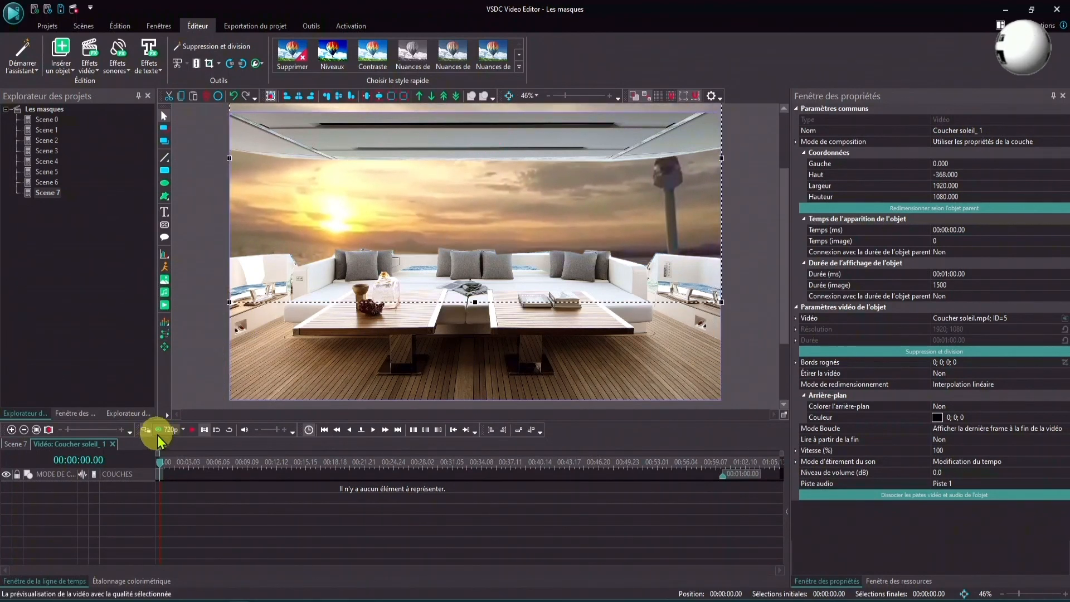
pyautogui.click(190, 429)
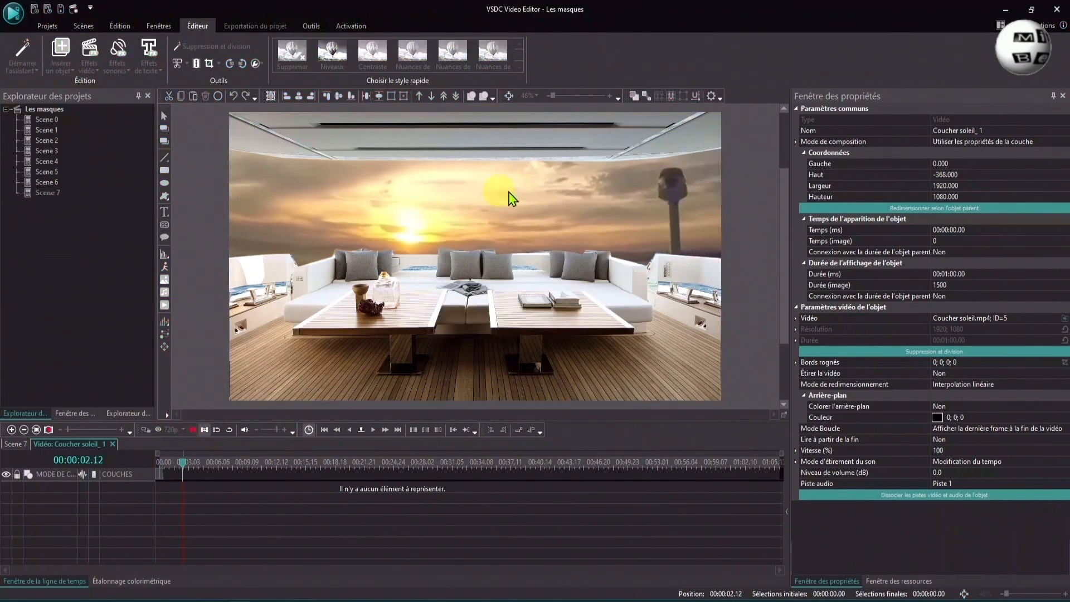
pyautogui.click(190, 429)
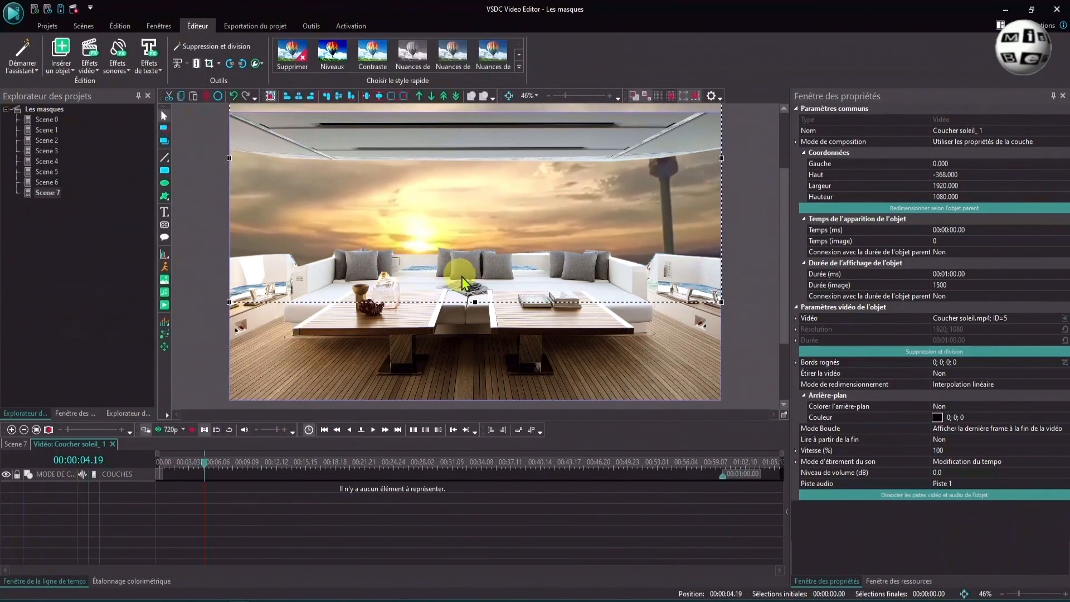